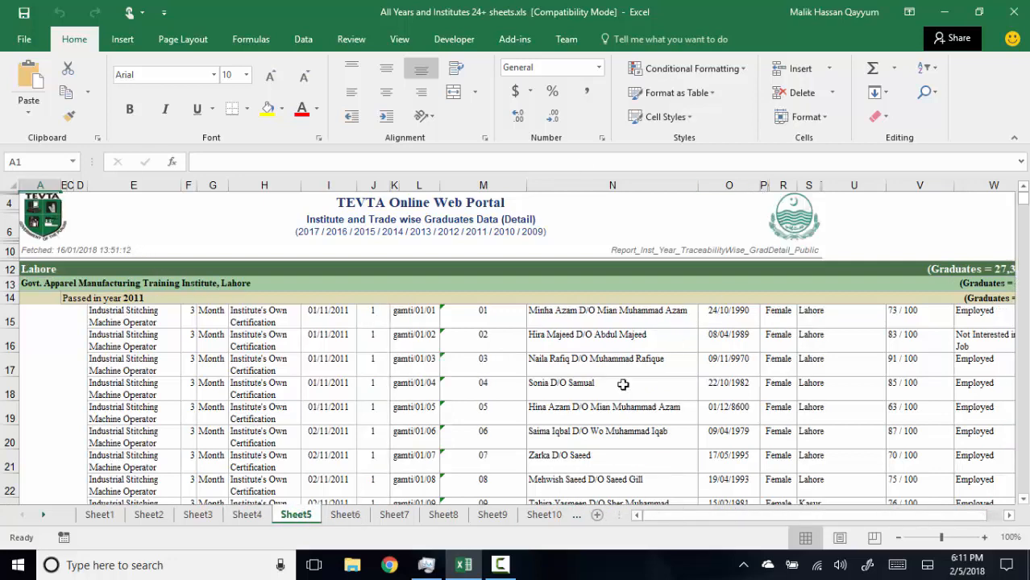
- Examine the header logos on the worksheets, going through Sheet1, Sheet6, Sheet7, Sheet8, Sheet10 and Sheet11
{"action": "left_click", "coordinate": [345, 515]}
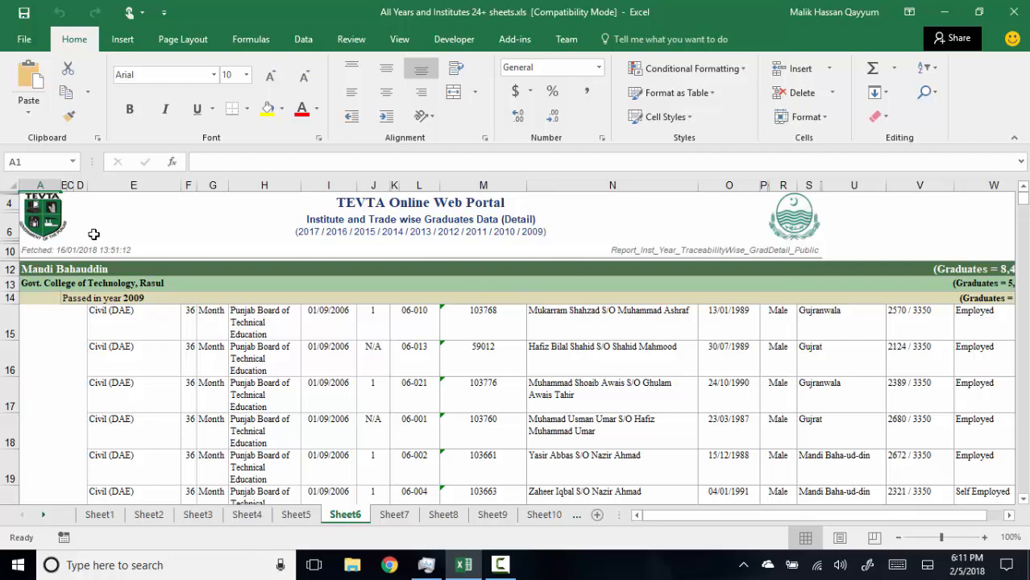
{"action": "left_click", "coordinate": [108, 516]}
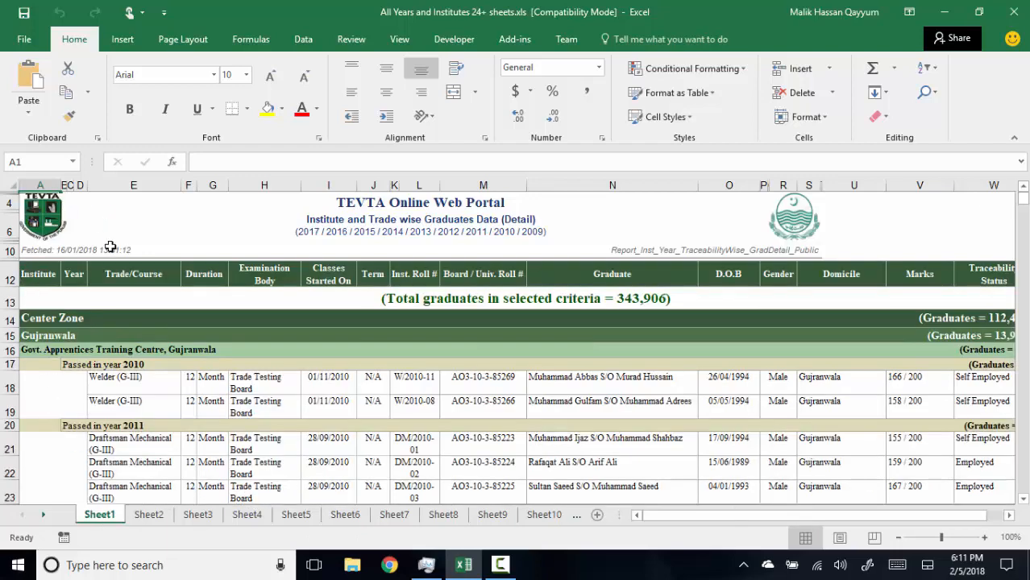
{"action": "left_click_drag", "start_coordinate": [808, 230], "coordinate": [841, 209]}
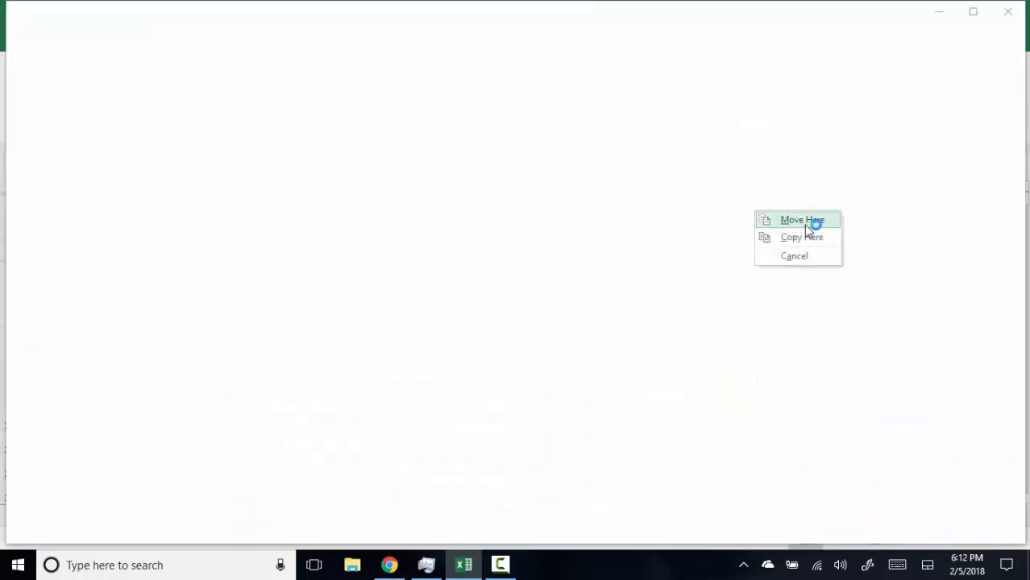
{"action": "left_click", "coordinate": [1011, 15]}
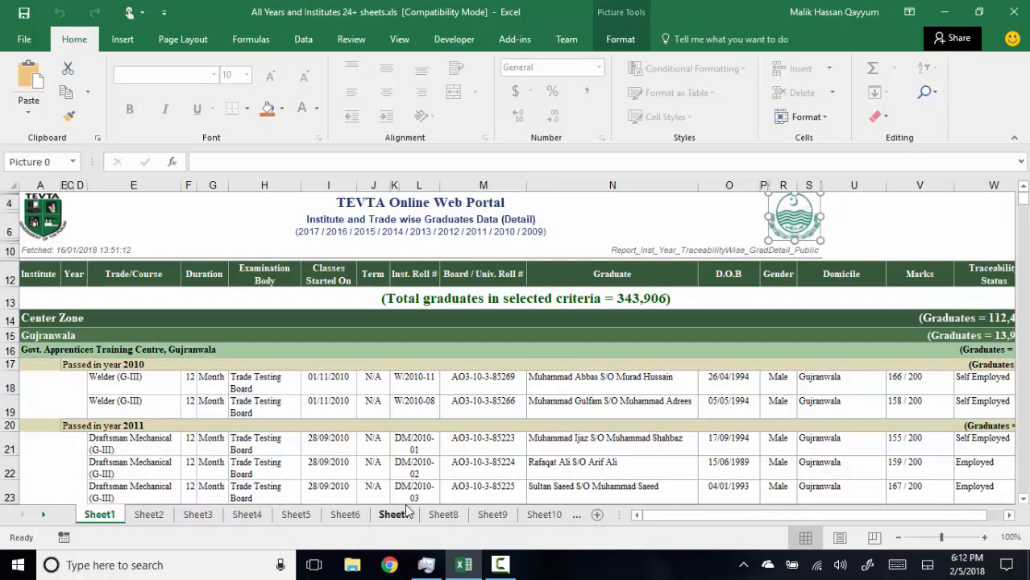
{"action": "left_click", "coordinate": [345, 514]}
{"action": "left_click", "coordinate": [395, 515]}
{"action": "left_click", "coordinate": [437, 516]}
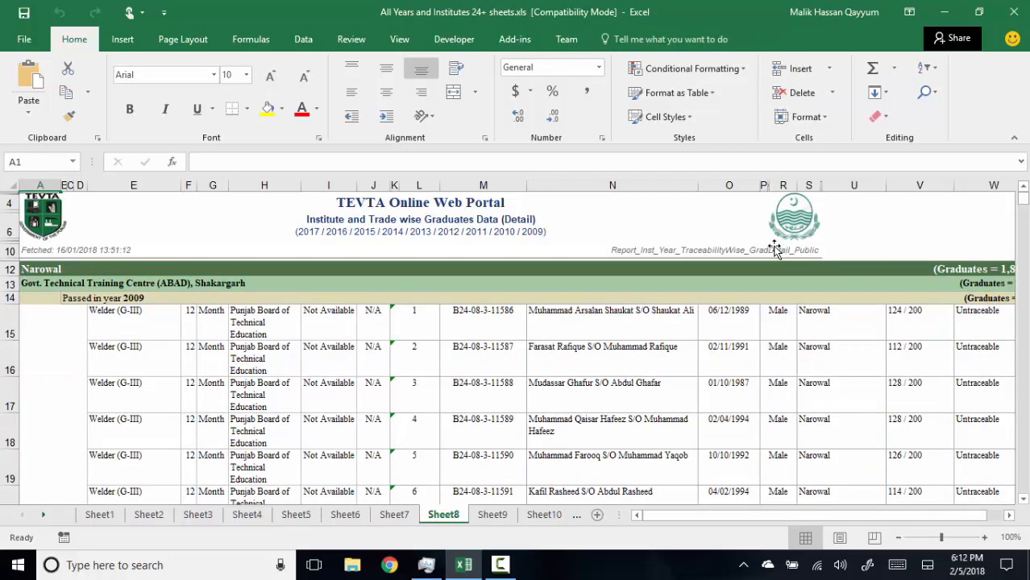
{"action": "left_click", "coordinate": [576, 515]}
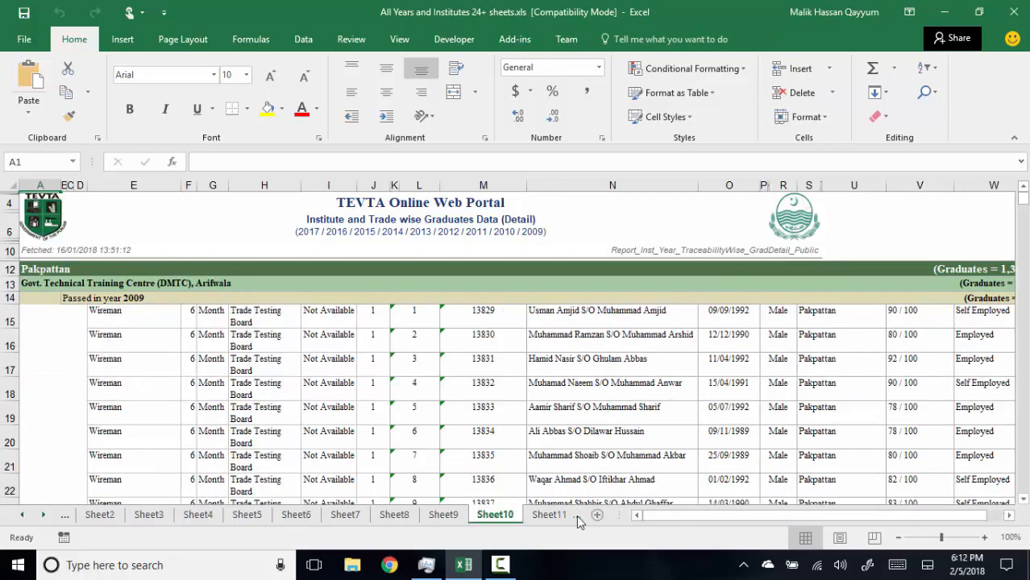
{"action": "left_click", "coordinate": [576, 515]}
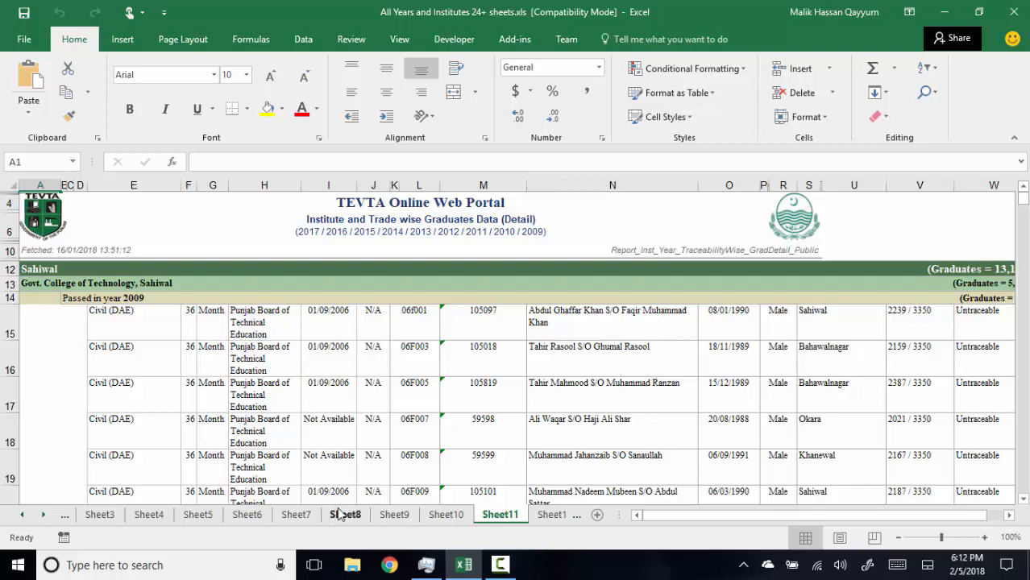
- Search Windows for OneNote and open it
{"action": "left_click", "coordinate": [168, 567]}
{"action": "type", "text": "one"}
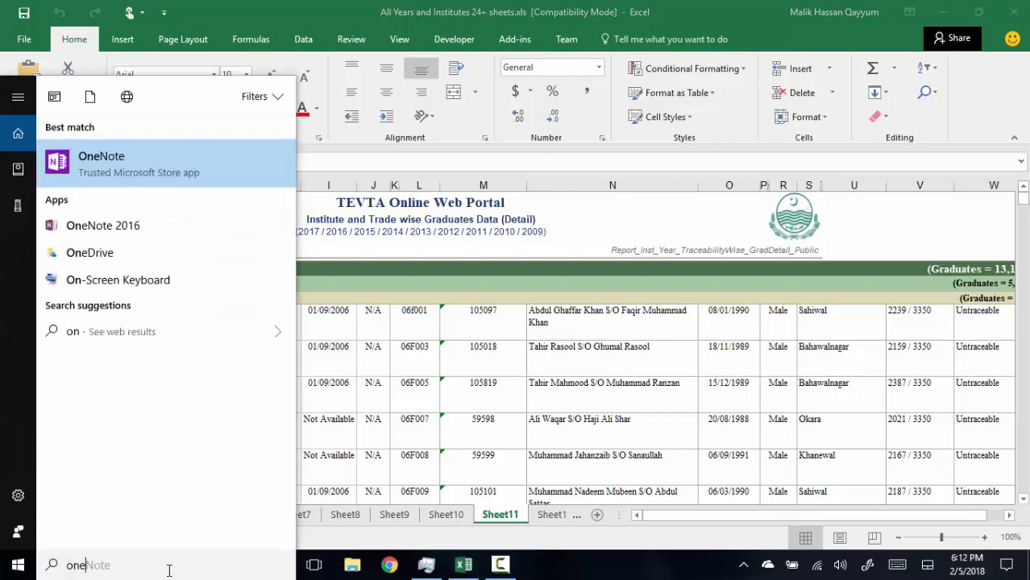
{"action": "key", "text": "Return"}
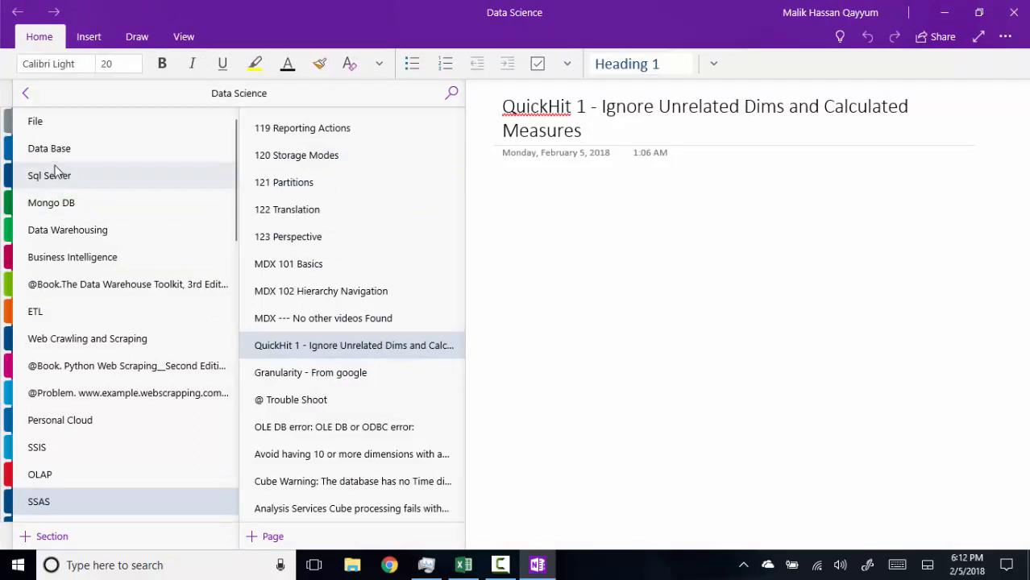
- Look through the Data Science notebook's sections, including Data Base, Mongo DB, Data Warehousing and the Data Warehouse Toolkit book
{"action": "scroll", "coordinate": [45, 270], "scroll_direction": "down", "scroll_amount": 4}
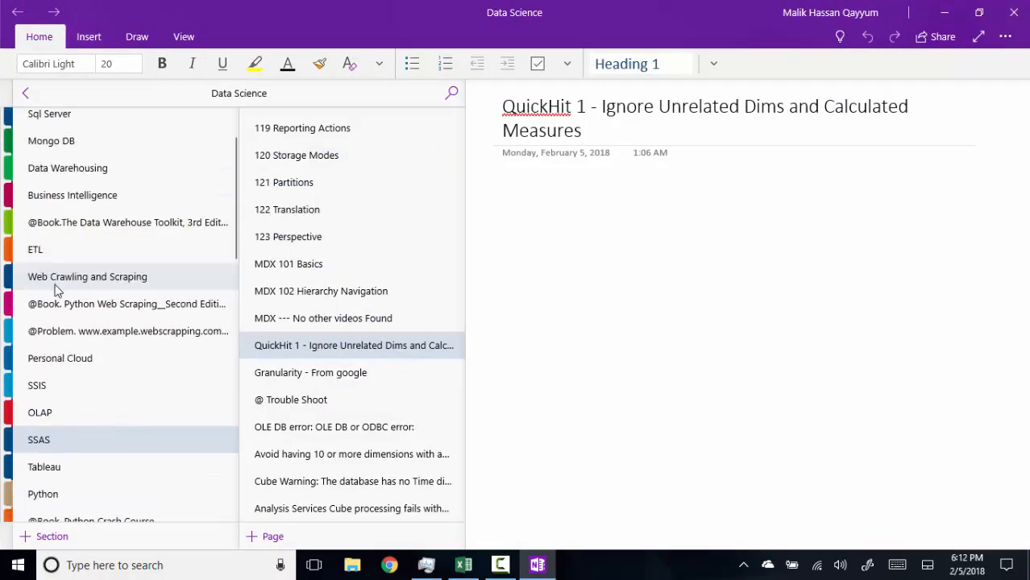
{"action": "scroll", "coordinate": [83, 298], "scroll_direction": "up", "scroll_amount": 5}
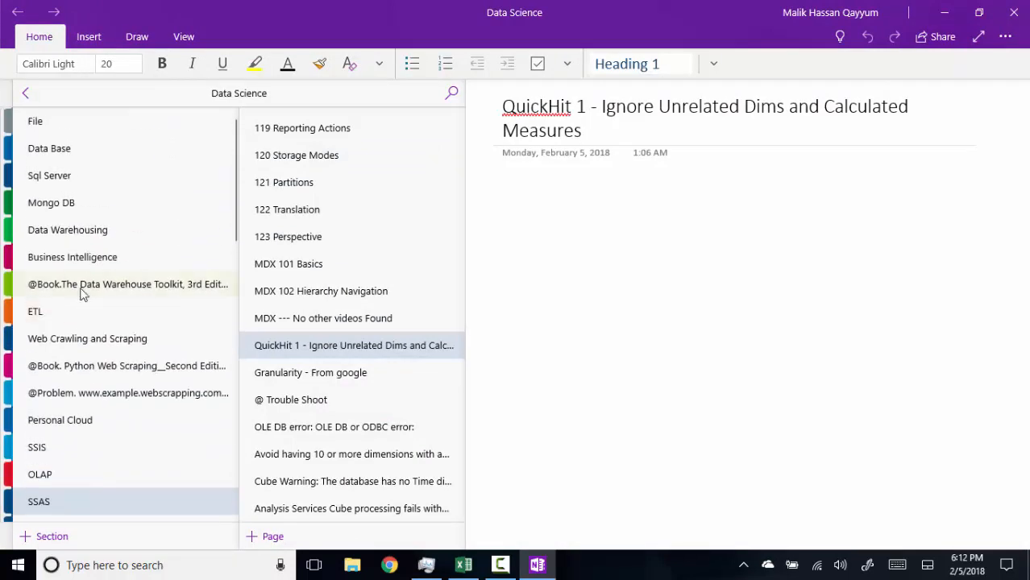
{"action": "scroll", "coordinate": [53, 161], "scroll_direction": "down", "scroll_amount": 1}
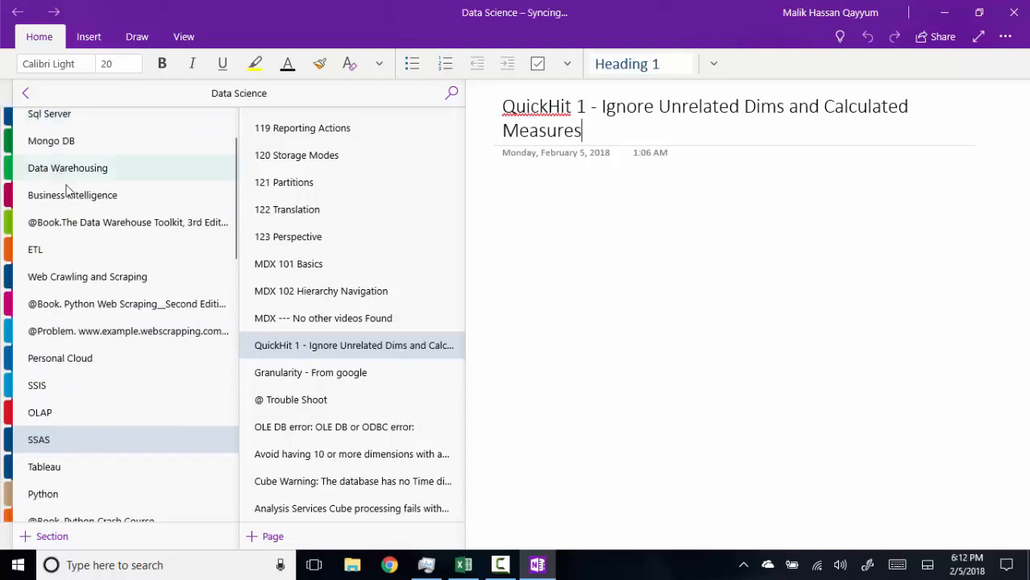
{"action": "scroll", "coordinate": [65, 187], "scroll_direction": "down", "scroll_amount": 3}
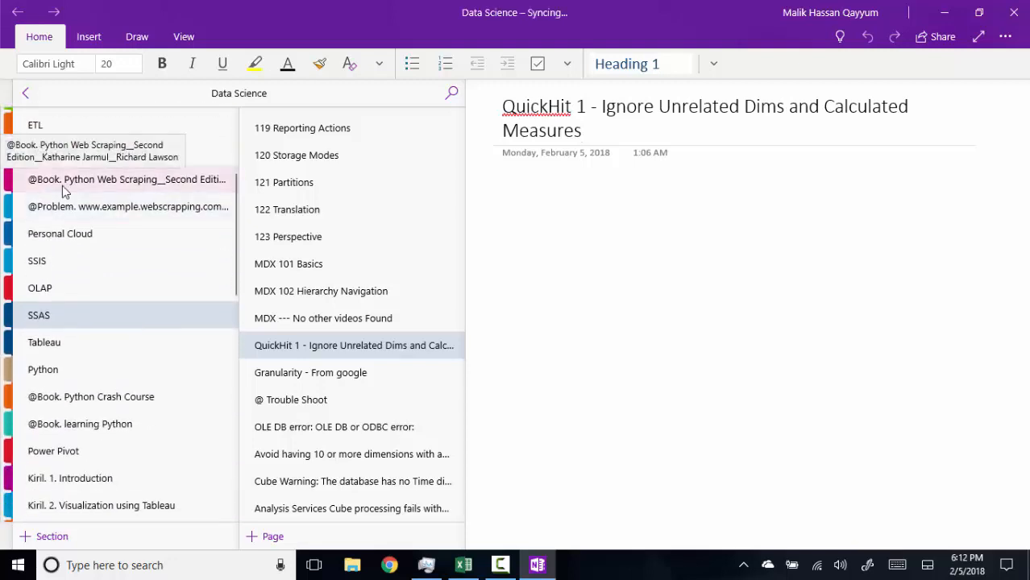
{"action": "scroll", "coordinate": [62, 189], "scroll_direction": "down", "scroll_amount": 4}
{"action": "scroll", "coordinate": [73, 181], "scroll_direction": "up", "scroll_amount": 8}
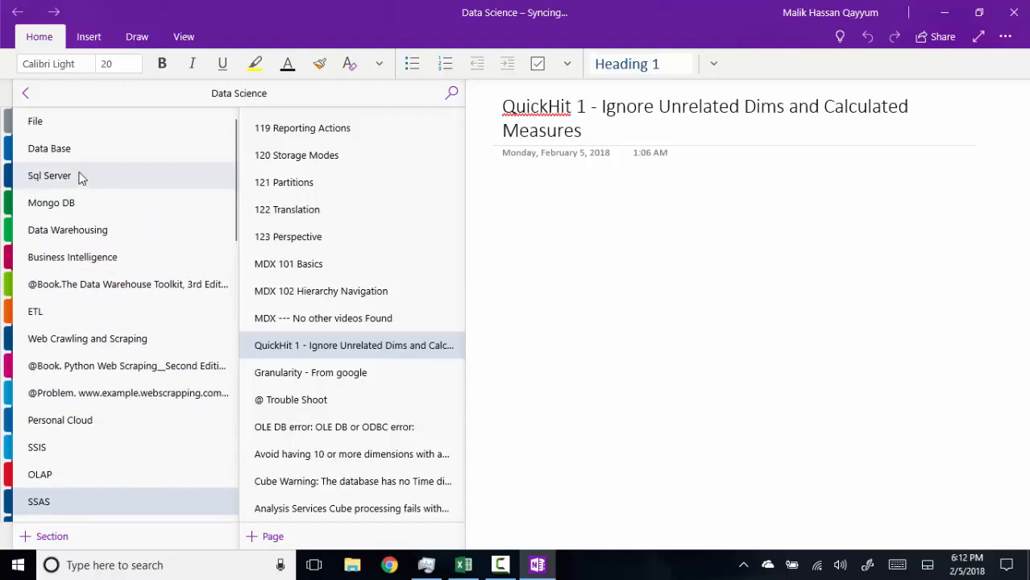
{"action": "left_click", "coordinate": [76, 147]}
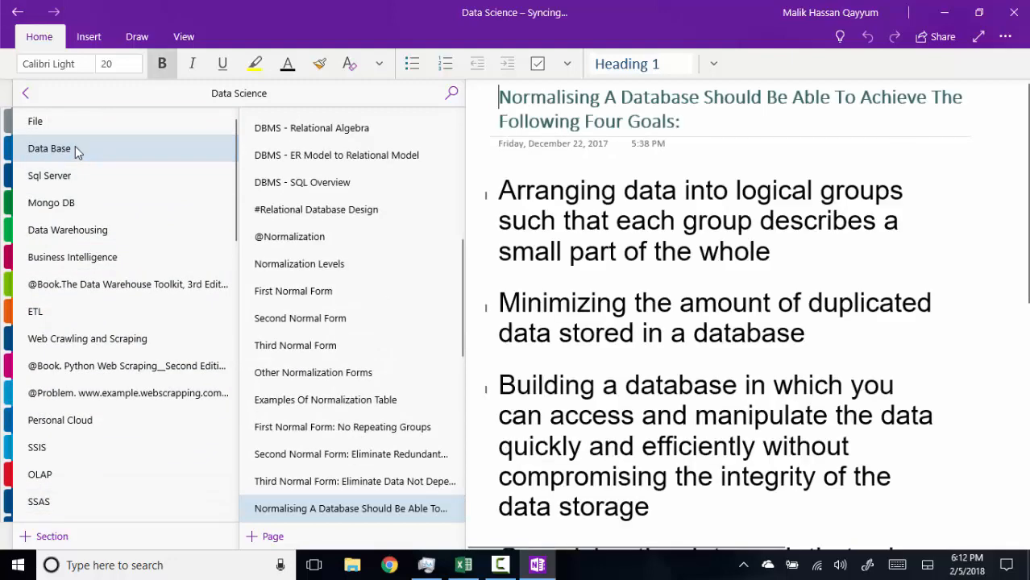
{"action": "left_click", "coordinate": [69, 202]}
{"action": "left_click", "coordinate": [69, 226]}
{"action": "left_click", "coordinate": [80, 284]}
- Open the notebook's Excel section and copy the whole AllPicts macro from the Delete All Pictures In All Worksheets page
{"action": "scroll", "coordinate": [80, 298], "scroll_direction": "down", "scroll_amount": 5}
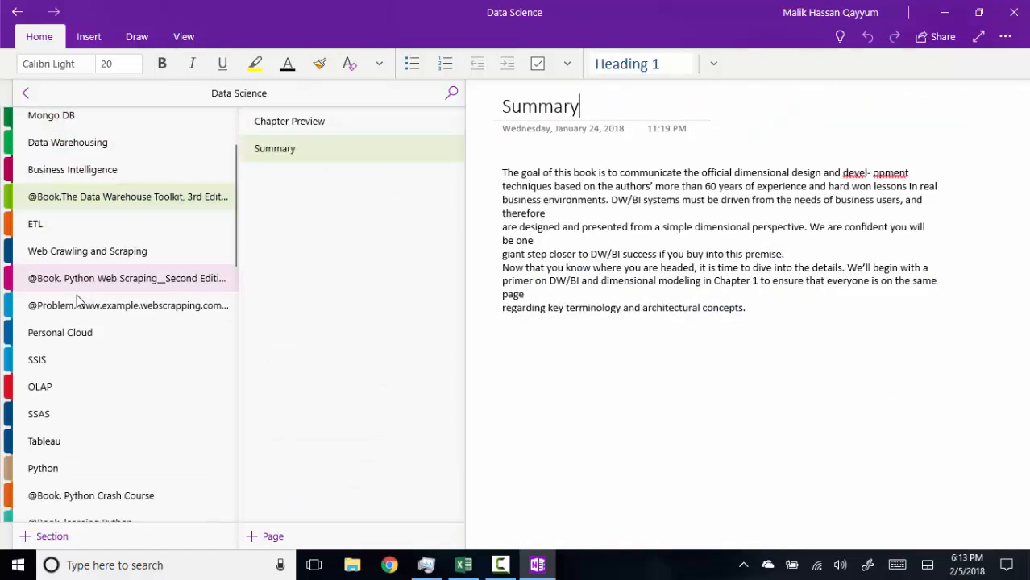
{"action": "scroll", "coordinate": [79, 299], "scroll_direction": "down", "scroll_amount": 7}
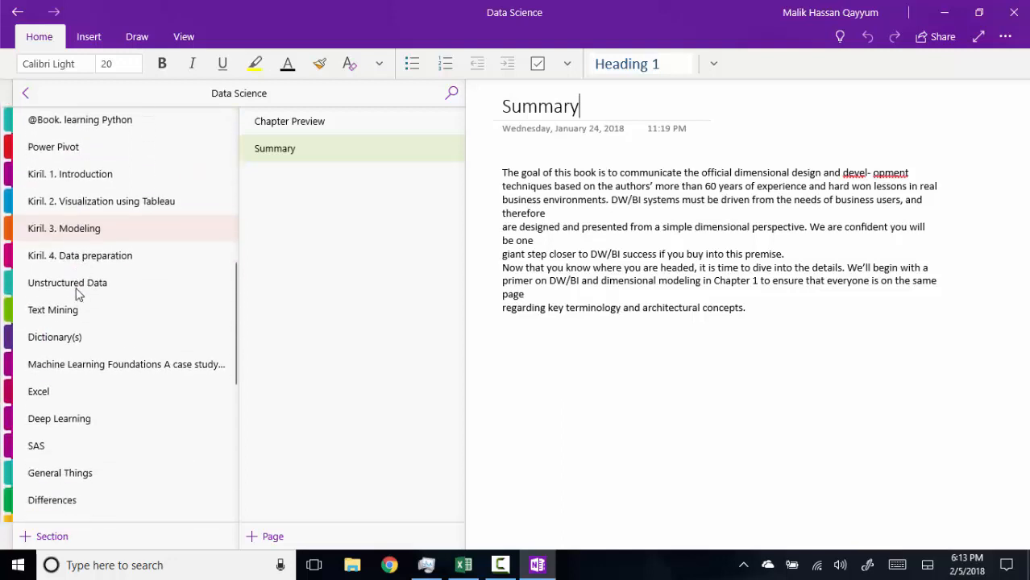
{"action": "left_click", "coordinate": [82, 393]}
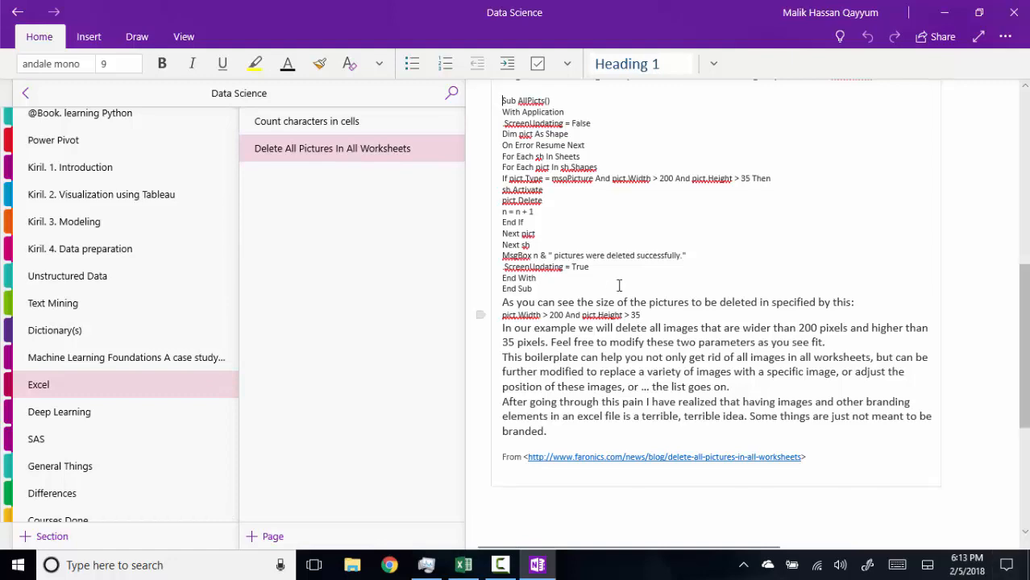
{"action": "scroll", "coordinate": [586, 290], "scroll_direction": "up", "scroll_amount": 5}
{"action": "scroll", "coordinate": [575, 295], "scroll_direction": "down", "scroll_amount": 3}
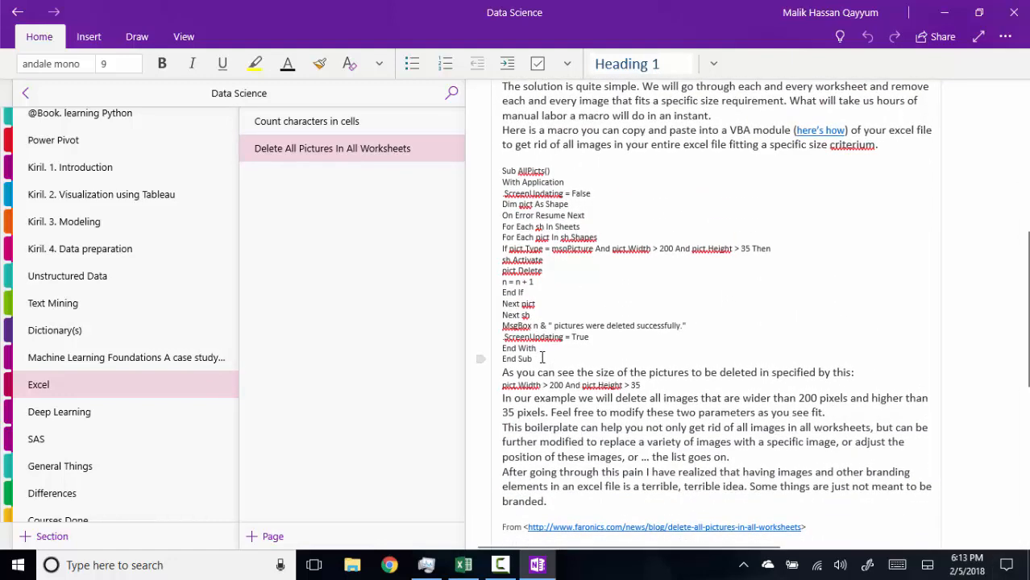
{"action": "left_click_drag", "start_coordinate": [541, 358], "coordinate": [501, 171]}
{"action": "key", "text": "ctrl+c"}
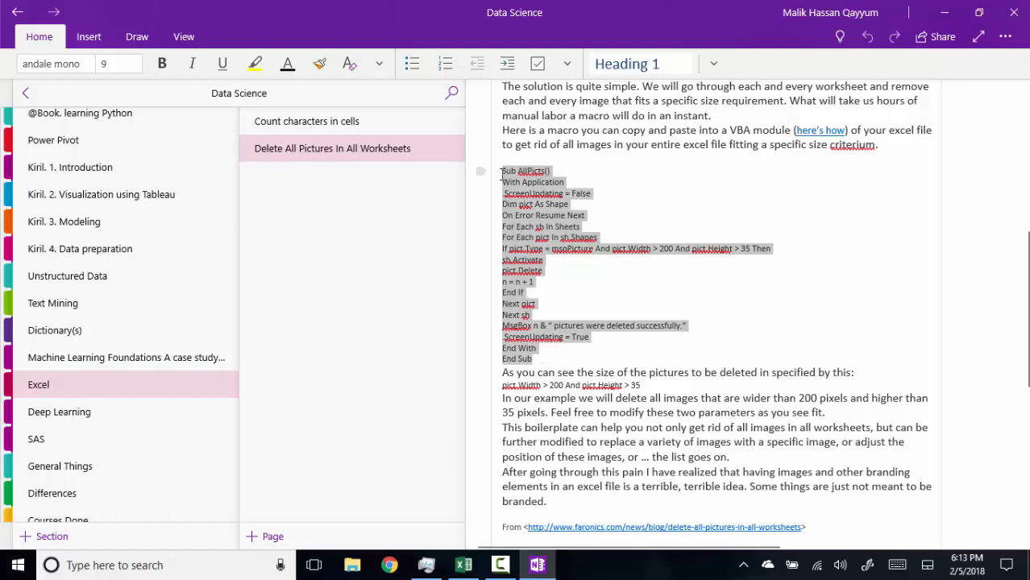
- Switch back to the Excel workbook and open its Visual Basic editor
{"action": "left_click", "coordinate": [464, 565]}
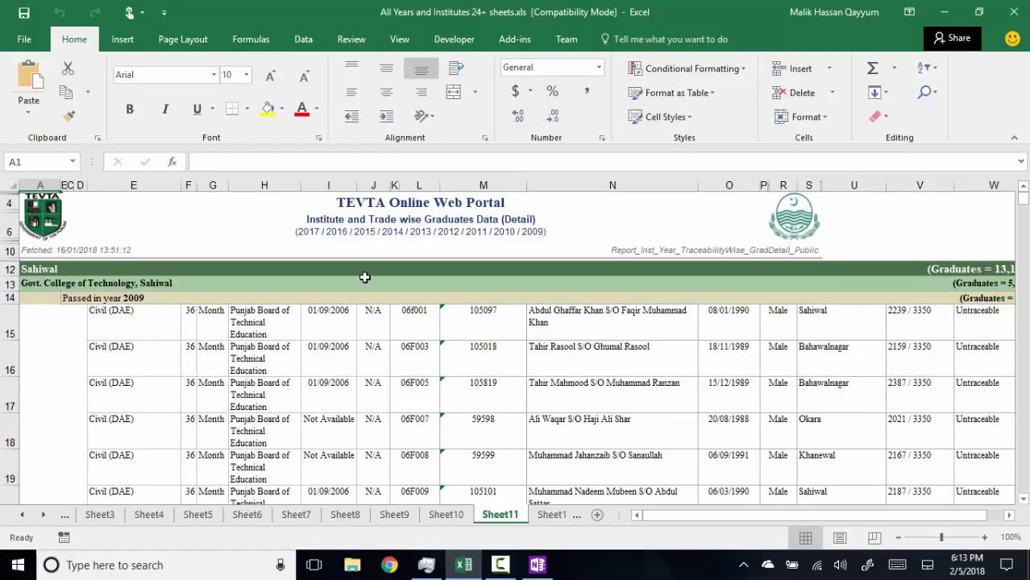
{"action": "left_click", "coordinate": [303, 41]}
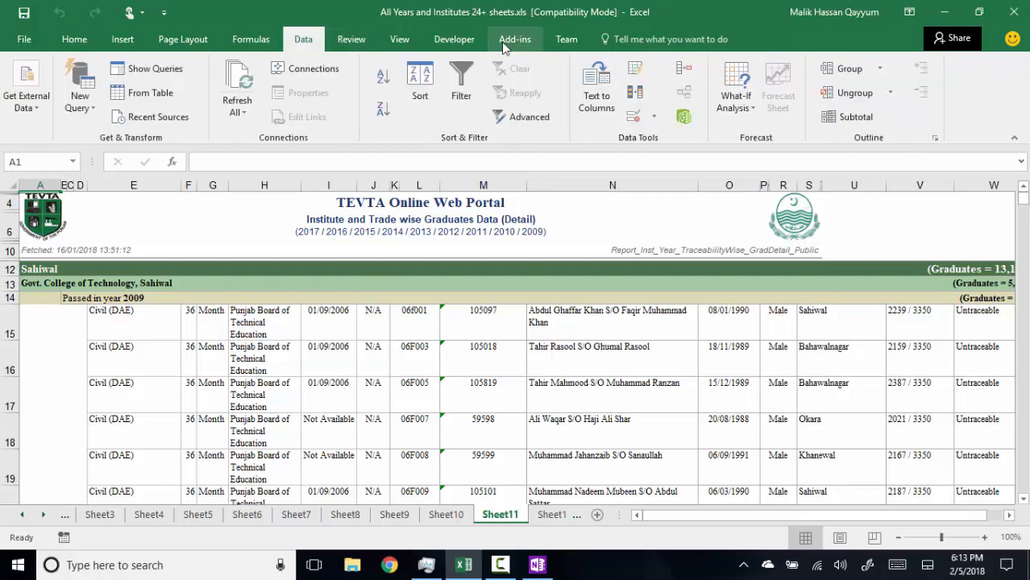
{"action": "left_click", "coordinate": [463, 45]}
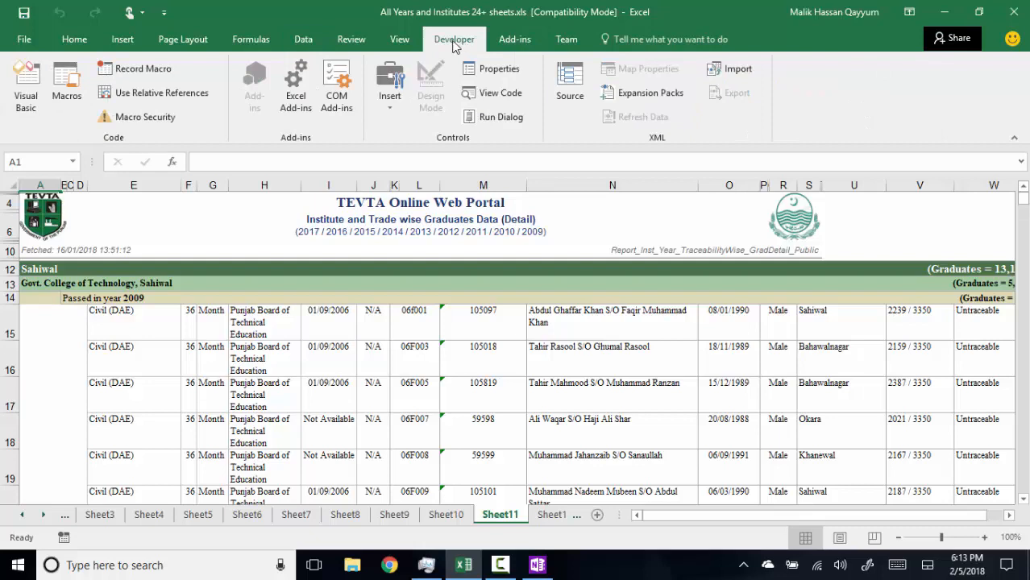
{"action": "left_click", "coordinate": [31, 89]}
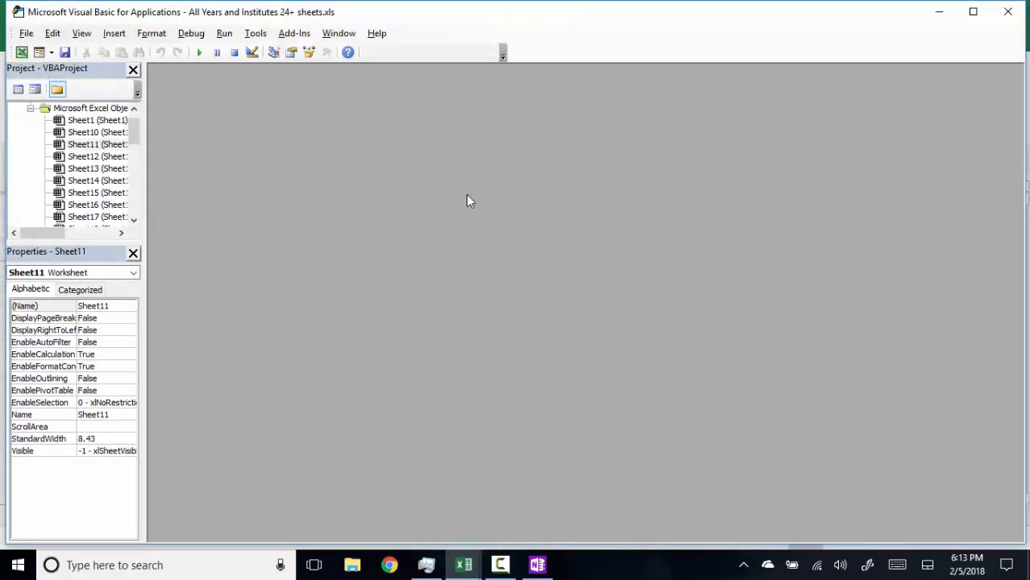
- Insert a new module in the workbook's VBA project and paste the copied AllPicts macro into it
{"action": "left_click", "coordinate": [26, 33]}
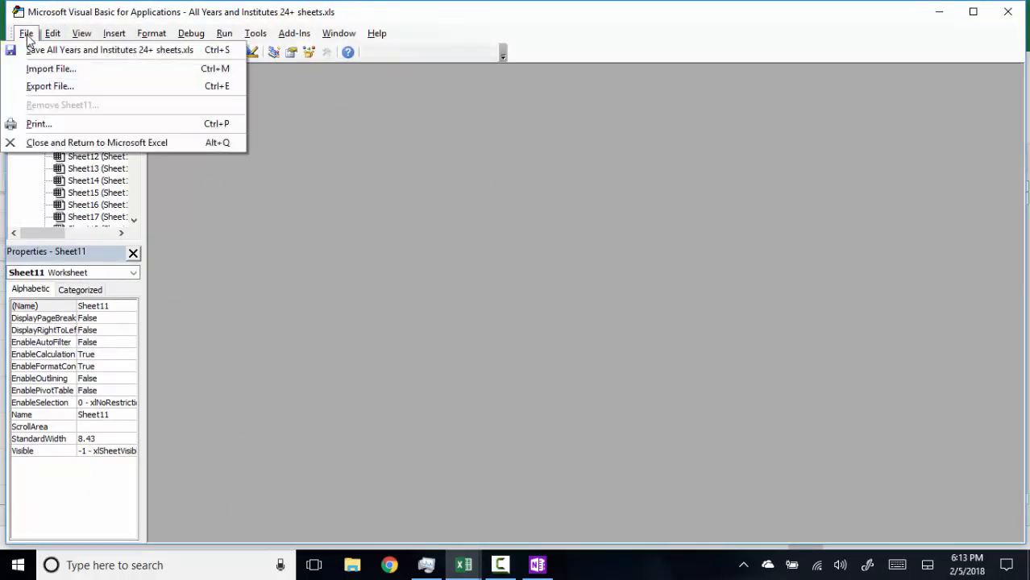
{"action": "left_click", "coordinate": [309, 173]}
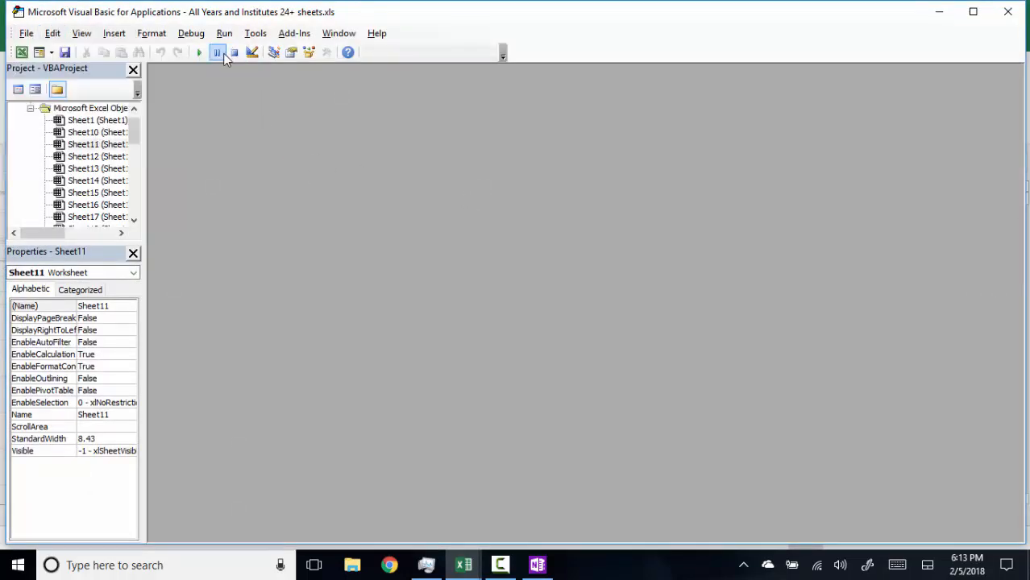
{"action": "left_click", "coordinate": [113, 34]}
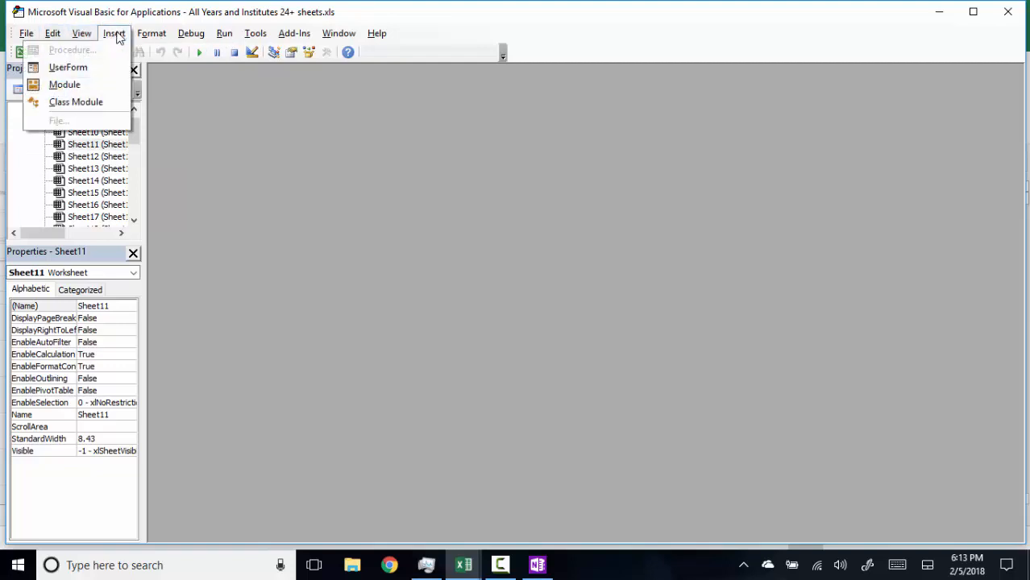
{"action": "left_click", "coordinate": [81, 84]}
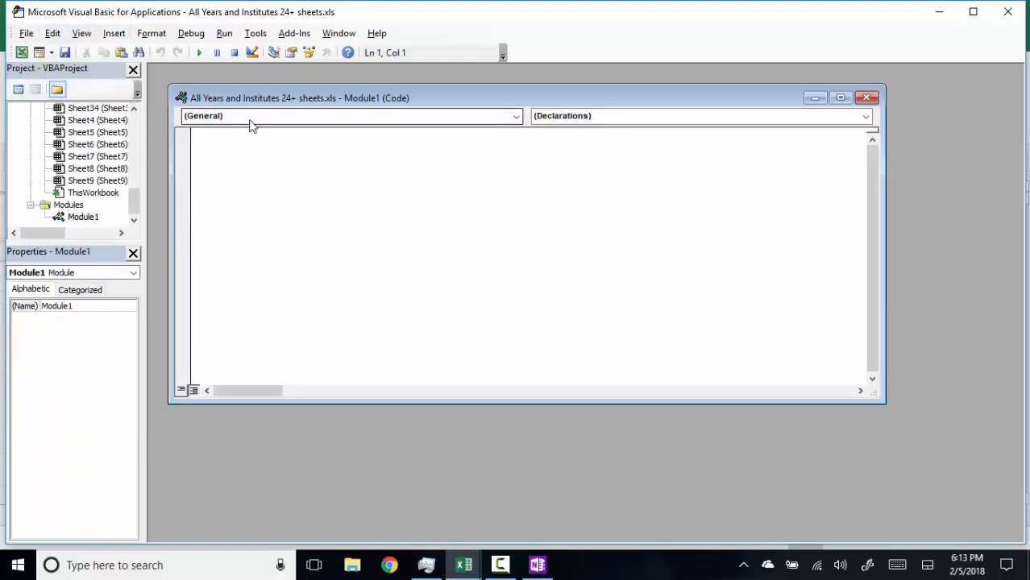
{"action": "key", "text": "ctrl+v"}
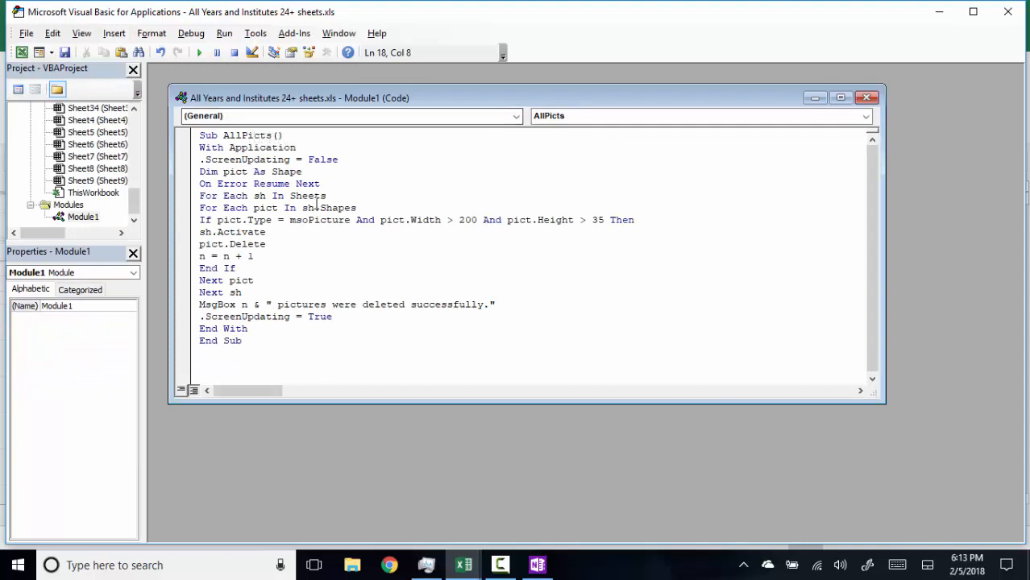
- Delete the If line with the picture type, width and height conditions and its matching End If line from the macro
{"action": "left_click", "coordinate": [211, 221]}
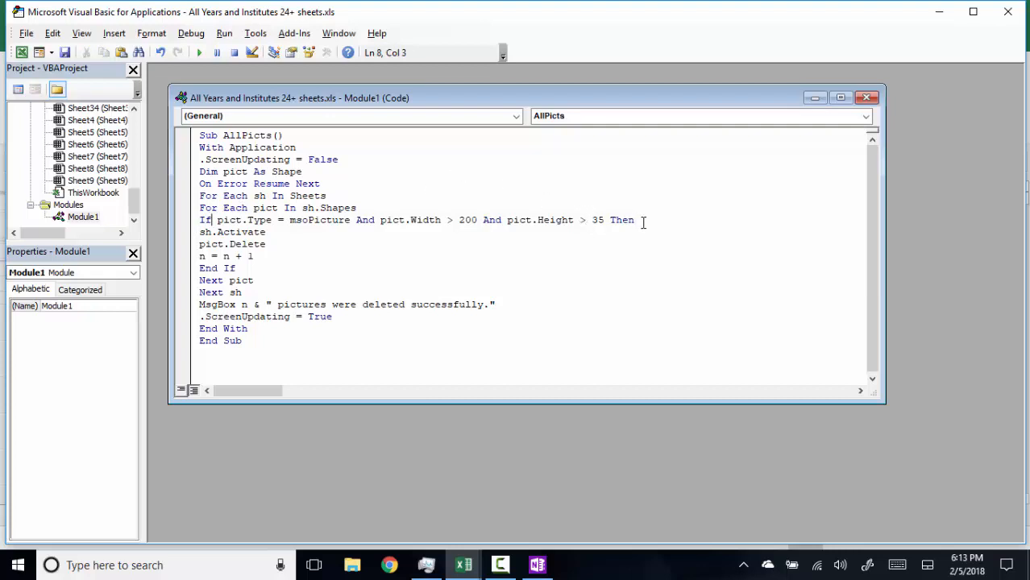
{"action": "left_click_drag", "start_coordinate": [642, 221], "coordinate": [200, 220]}
{"action": "key", "text": "BackSpace"}
{"action": "key", "text": "BackSpace"}
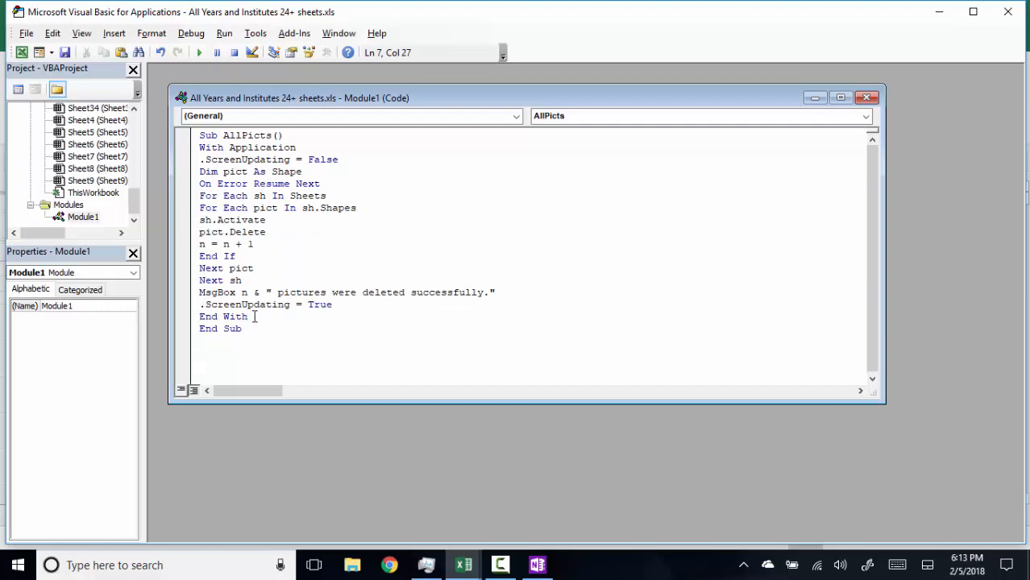
{"action": "left_click_drag", "start_coordinate": [242, 256], "coordinate": [195, 256]}
{"action": "key", "text": "BackSpace"}
{"action": "key", "text": "BackSpace"}
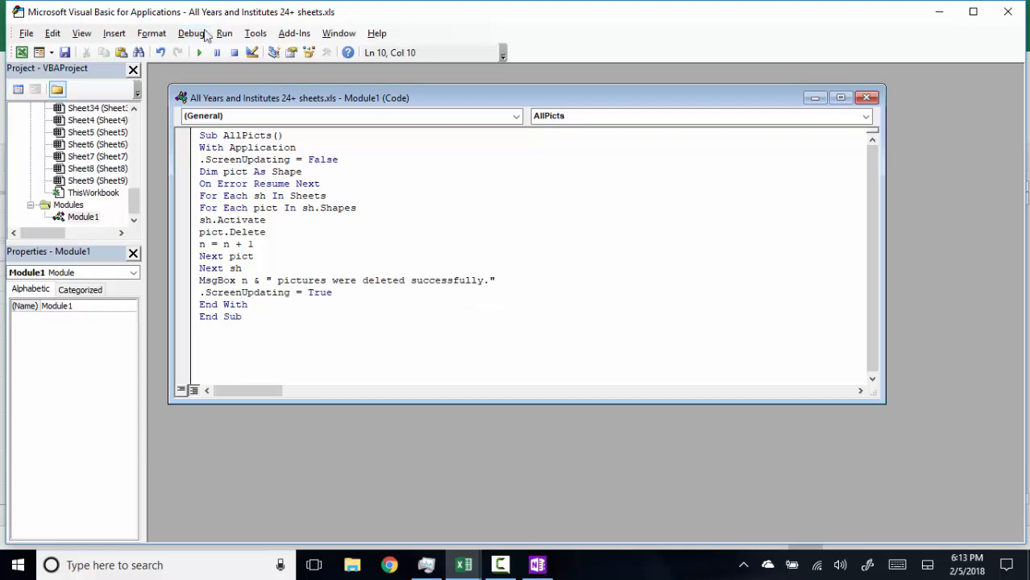
- Run the AllPicts macro, dismiss its message and close the Visual Basic editor
{"action": "left_click", "coordinate": [200, 53]}
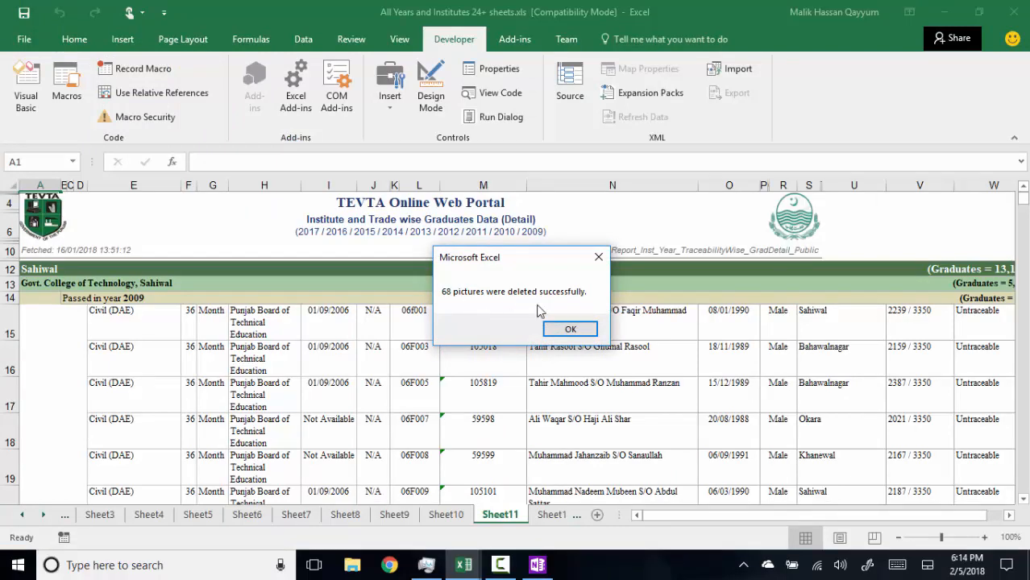
{"action": "left_click", "coordinate": [570, 329]}
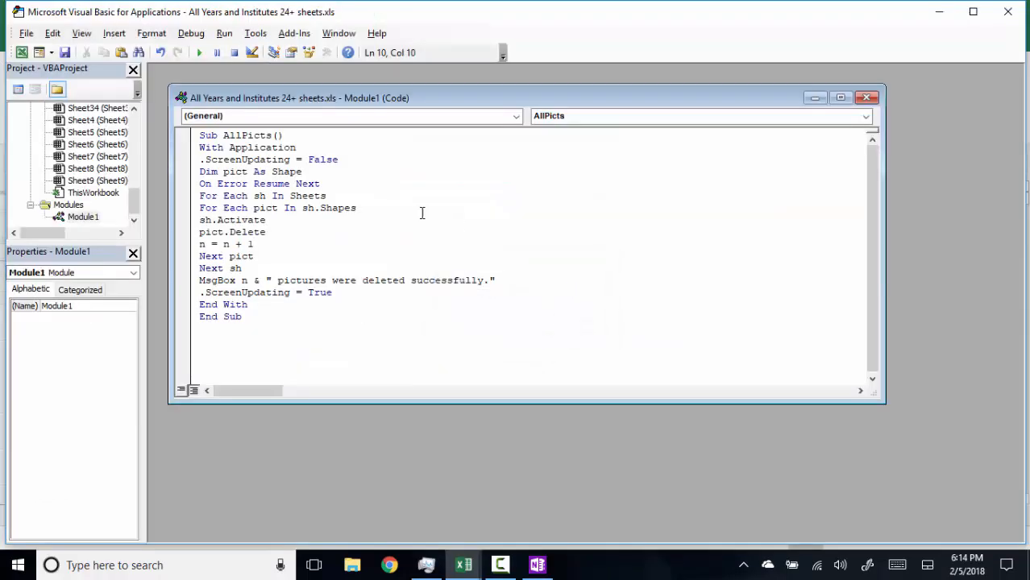
{"action": "left_click", "coordinate": [1010, 12]}
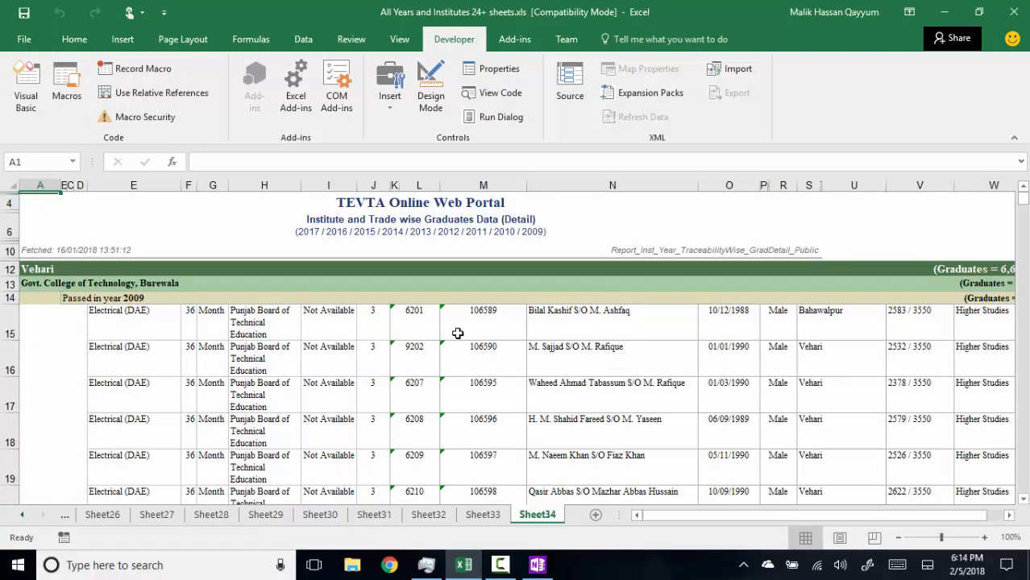
- Look through Sheet33 back to Sheet30, Sheet34 and Sheet28 for any remaining pictures
{"action": "left_click", "coordinate": [481, 516]}
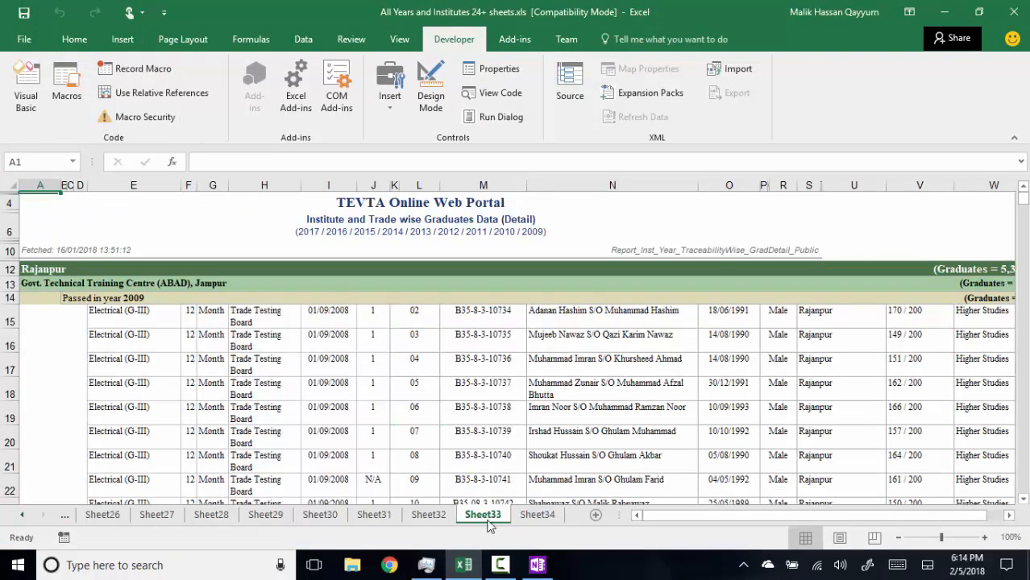
{"action": "left_click", "coordinate": [442, 516]}
{"action": "left_click", "coordinate": [373, 514]}
{"action": "left_click", "coordinate": [320, 515]}
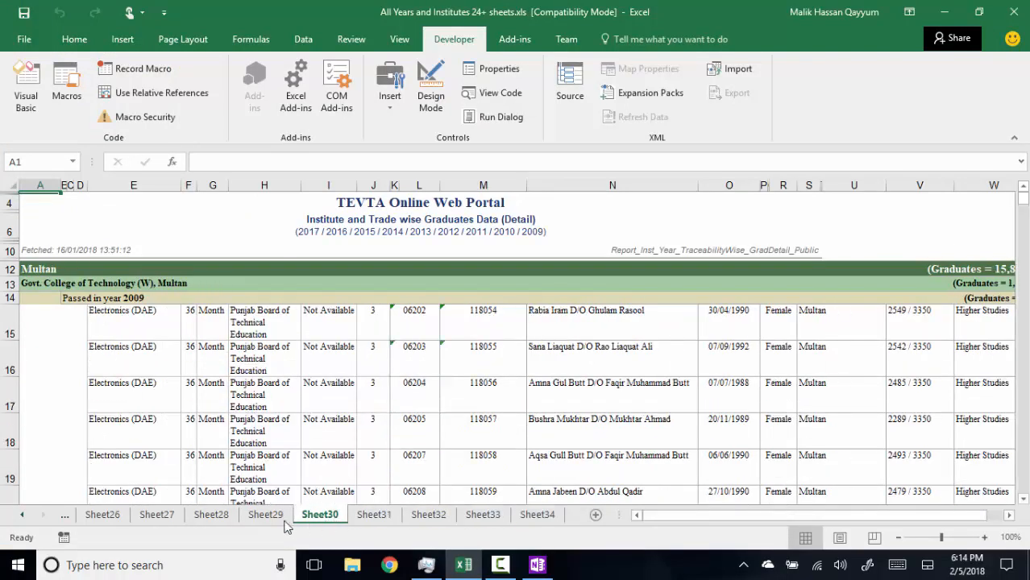
{"action": "left_click", "coordinate": [526, 515]}
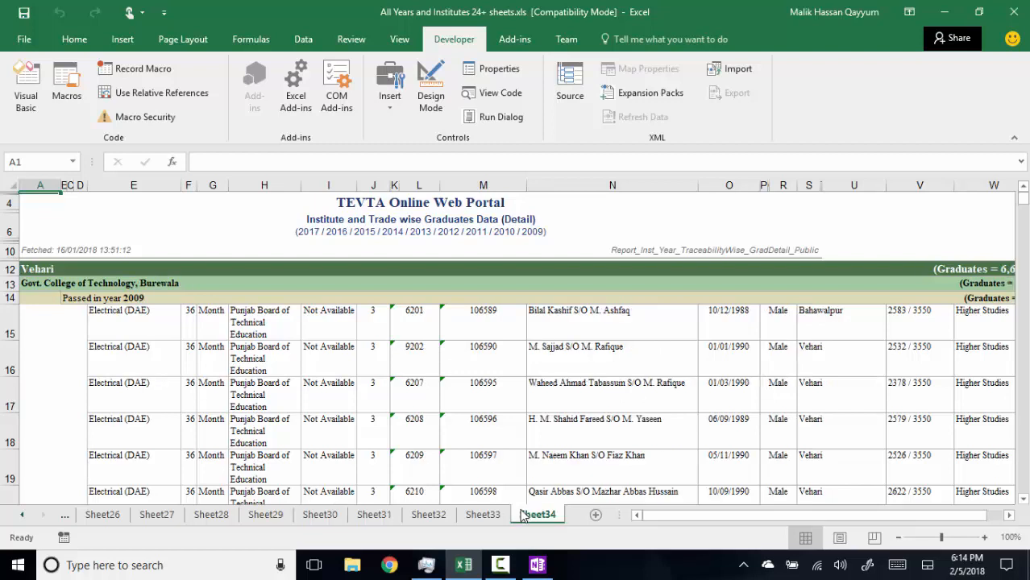
{"action": "left_click", "coordinate": [500, 565]}
{"action": "left_click", "coordinate": [953, 496]}
{"action": "left_click", "coordinate": [199, 517]}
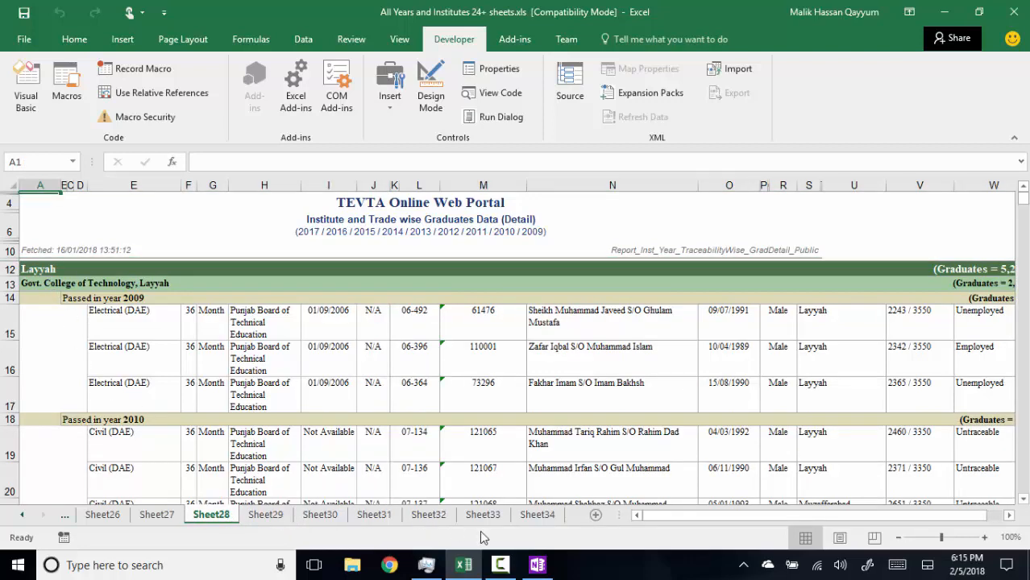
- Group all worksheets from Sheet34 back to Sheet1
{"action": "left_click", "coordinate": [538, 517]}
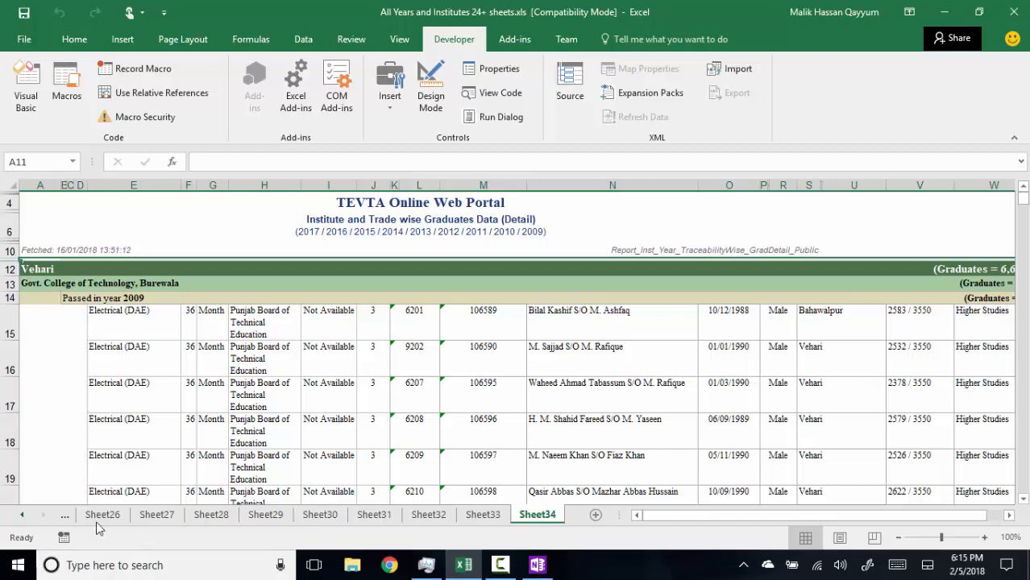
{"action": "left_click", "coordinate": [20, 516], "text": "ctrl"}
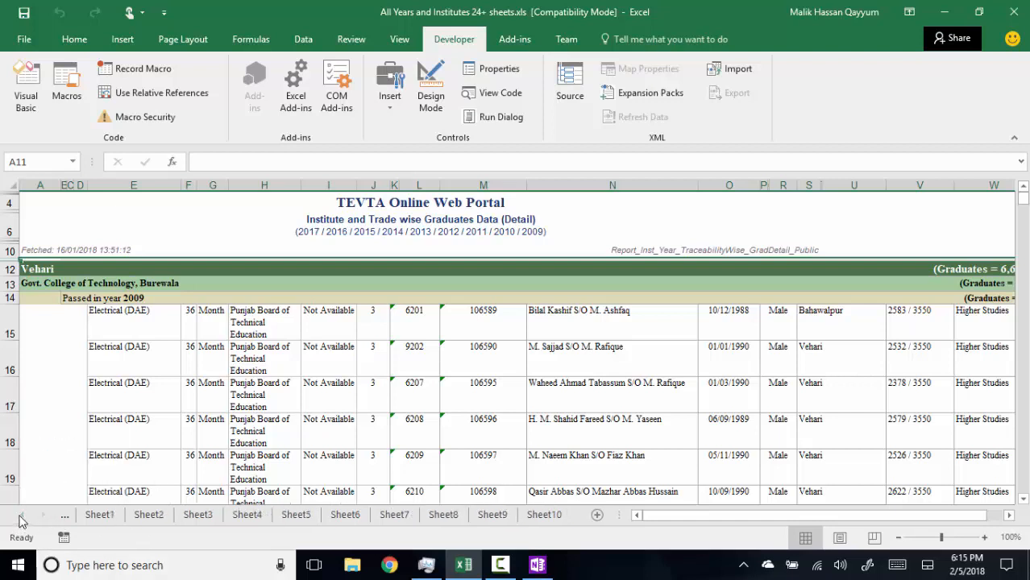
{"action": "left_click", "coordinate": [88, 517], "text": "shift"}
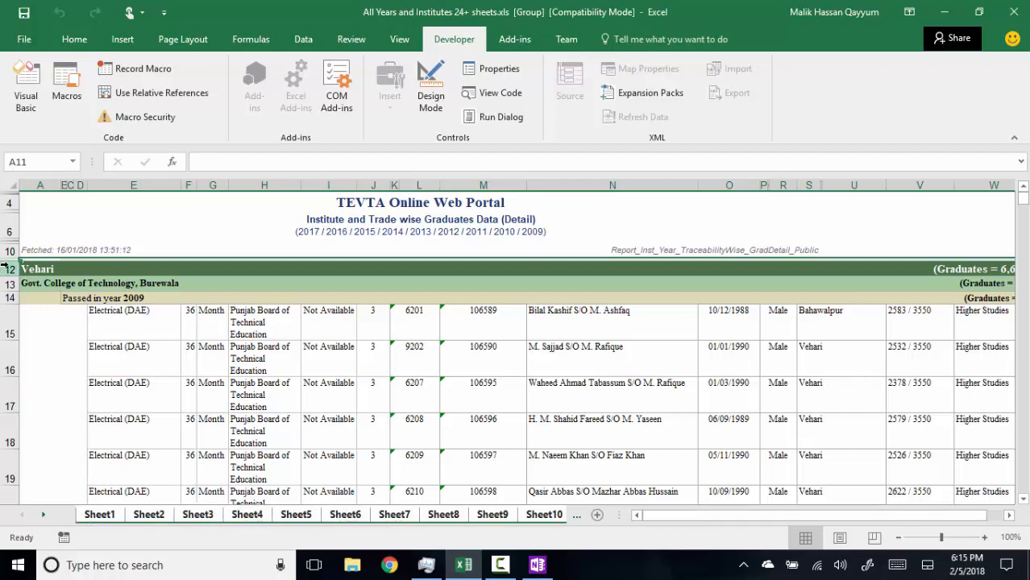
- Delete rows 1 to 11, which hold the report title, from all grouped worksheets at once
{"action": "left_click_drag", "start_coordinate": [11, 258], "coordinate": [3, 182]}
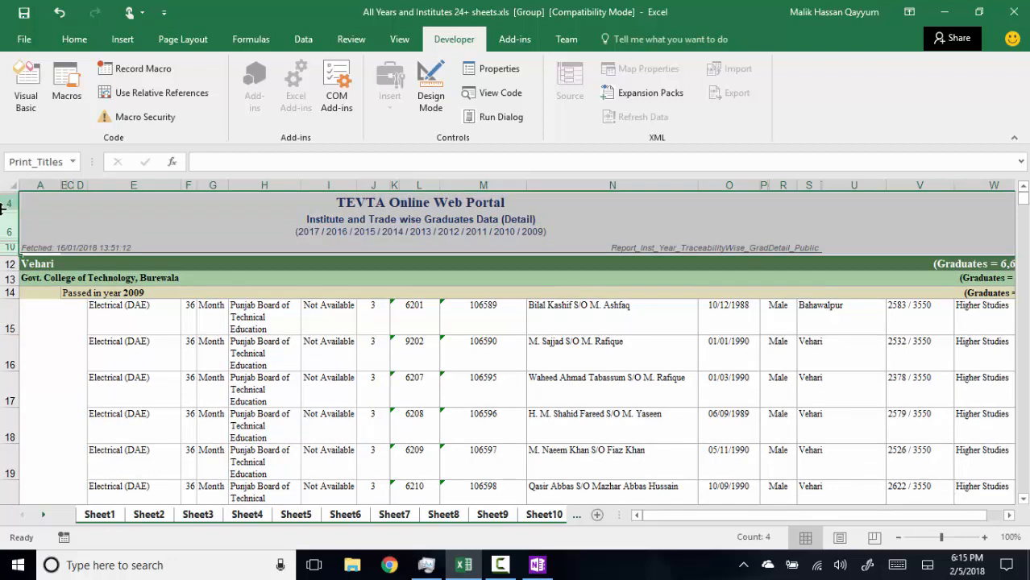
{"action": "right_click", "coordinate": [4, 212]}
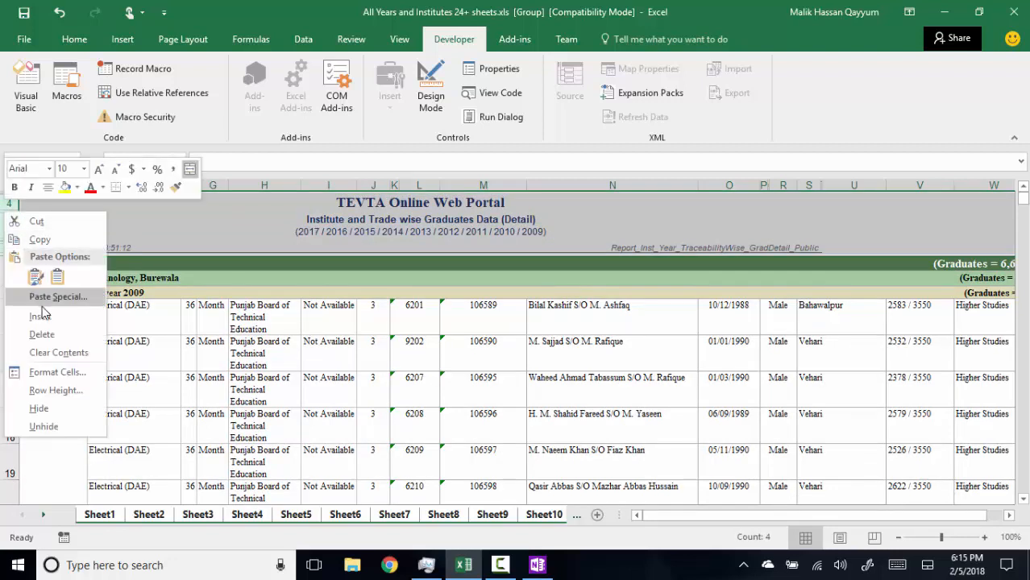
{"action": "left_click", "coordinate": [48, 331]}
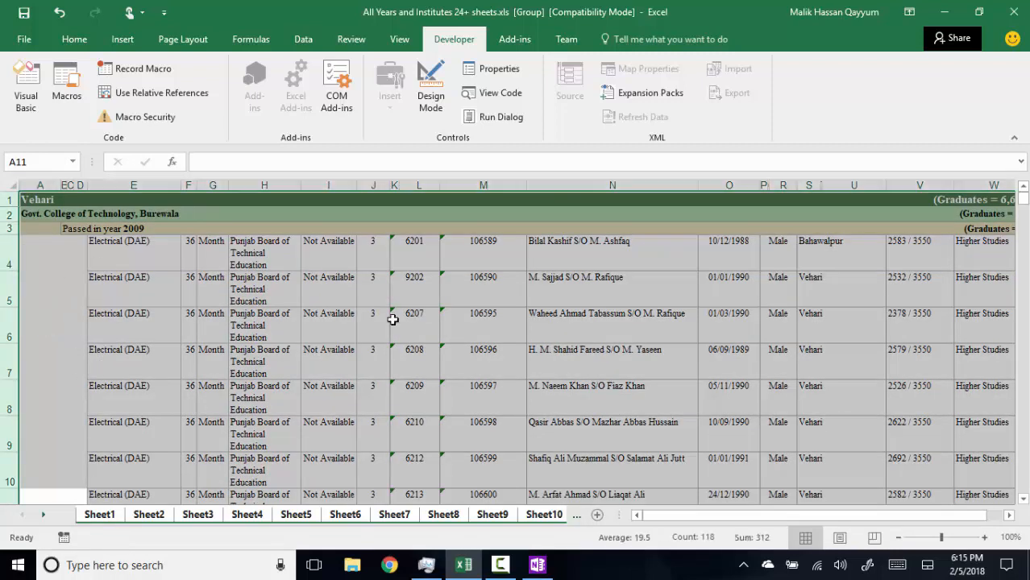
- Ungroup the worksheets and look through Sheet1 to Sheet15 to check that the title rows are gone
{"action": "left_click", "coordinate": [103, 516]}
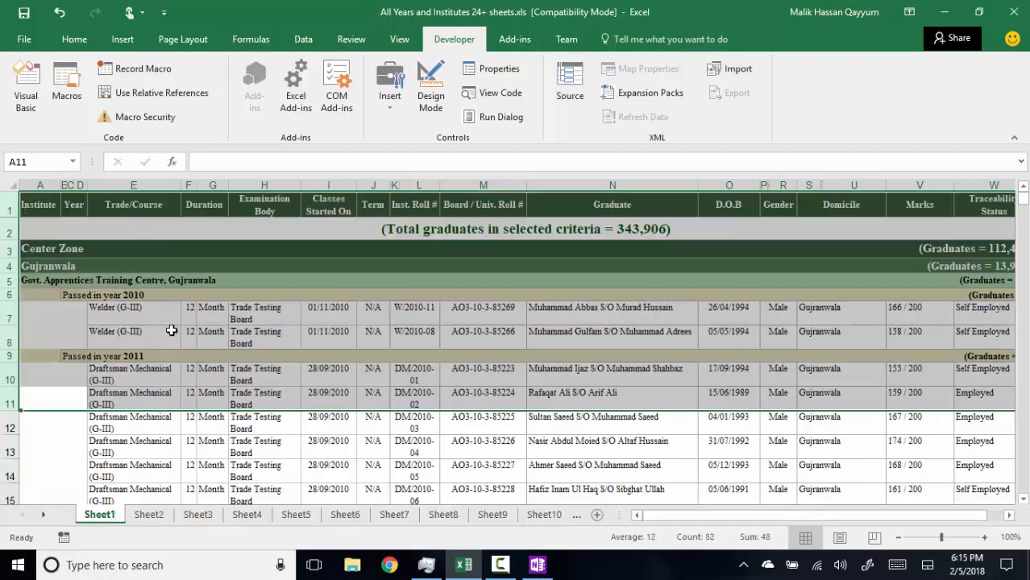
{"action": "left_click", "coordinate": [310, 229]}
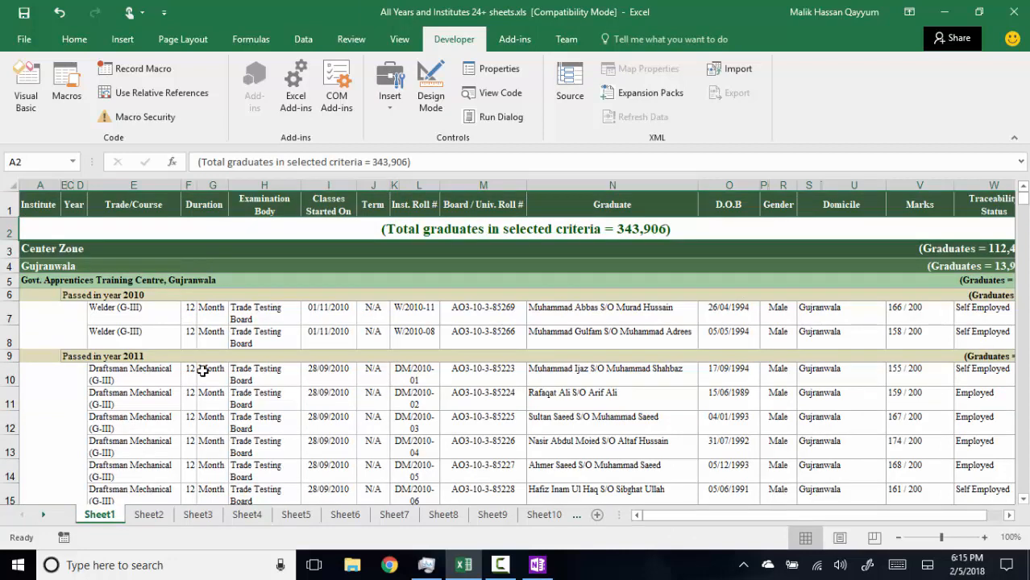
{"action": "left_click", "coordinate": [160, 517]}
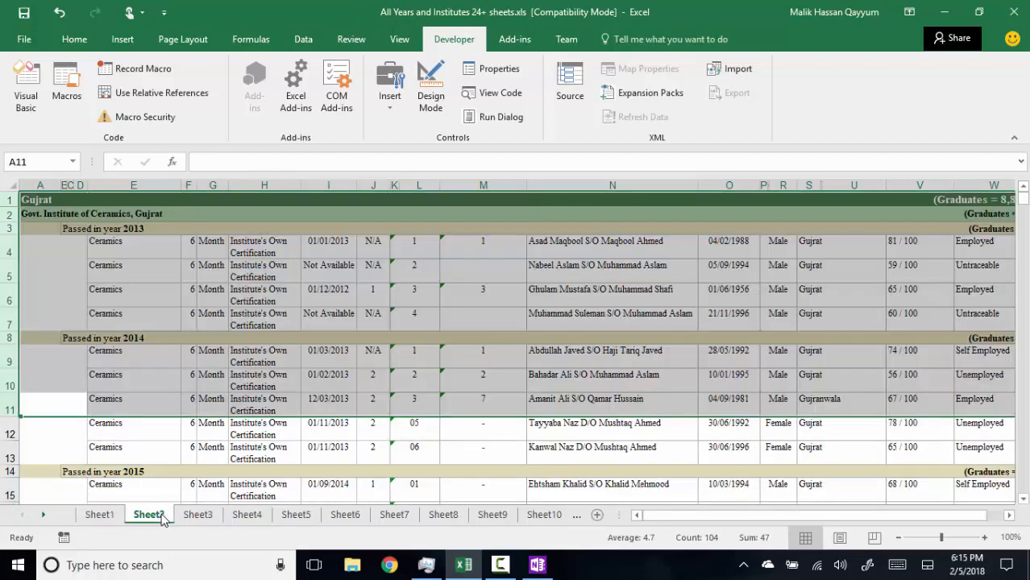
{"action": "left_click", "coordinate": [197, 517]}
{"action": "left_click", "coordinate": [247, 517]}
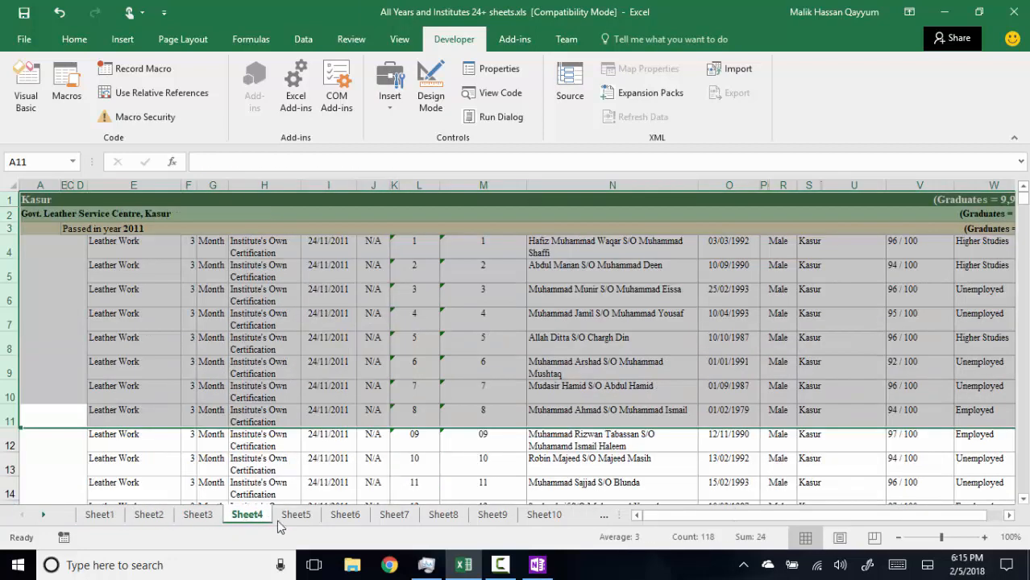
{"action": "left_click", "coordinate": [296, 517]}
{"action": "left_click", "coordinate": [345, 517]}
{"action": "left_click", "coordinate": [395, 517]}
{"action": "left_click", "coordinate": [444, 517]}
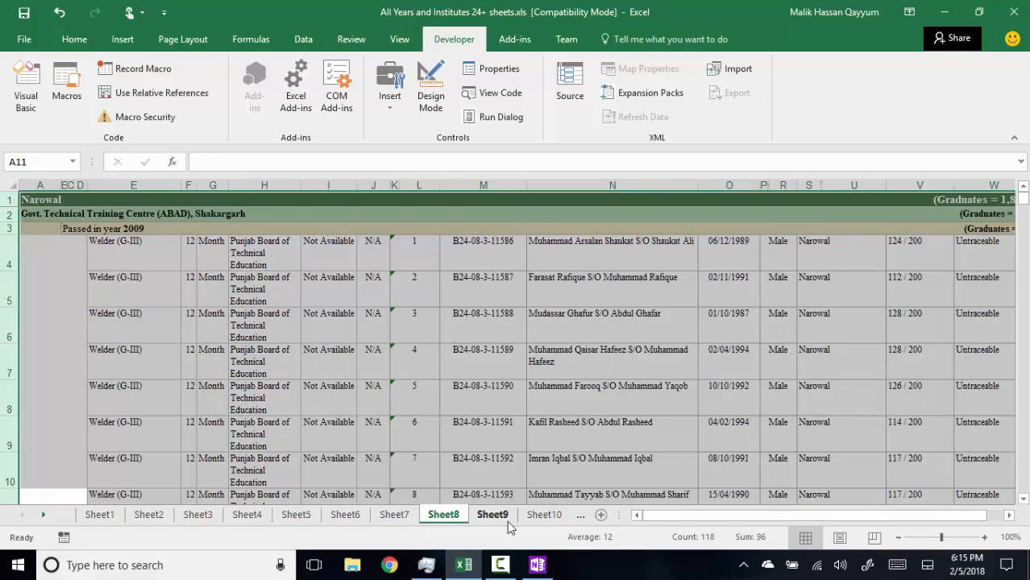
{"action": "left_click", "coordinate": [506, 518]}
{"action": "left_click", "coordinate": [536, 520]}
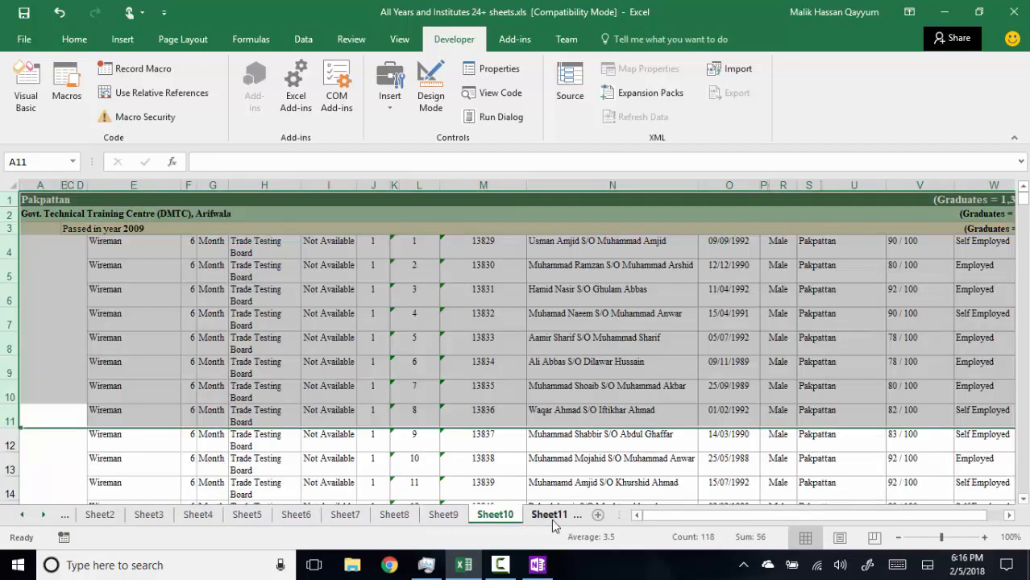
{"action": "left_click", "coordinate": [553, 520]}
{"action": "left_click", "coordinate": [554, 520]}
{"action": "left_click", "coordinate": [554, 519]}
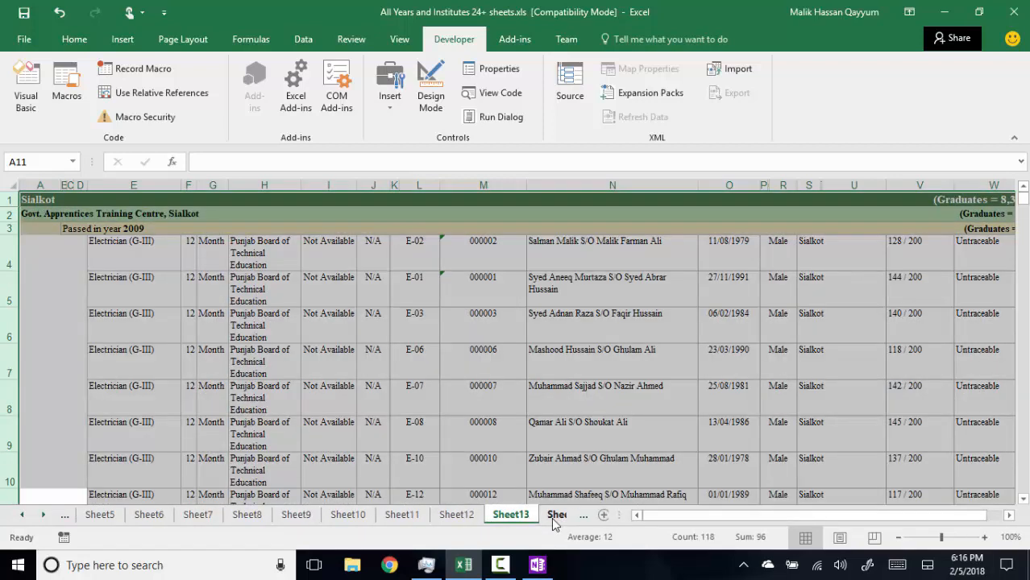
{"action": "left_click", "coordinate": [555, 518]}
{"action": "left_click", "coordinate": [555, 519]}
- Select cell N8 on Sheet15 and save the workbook, accepting the personal information warning
{"action": "left_click", "coordinate": [528, 352]}
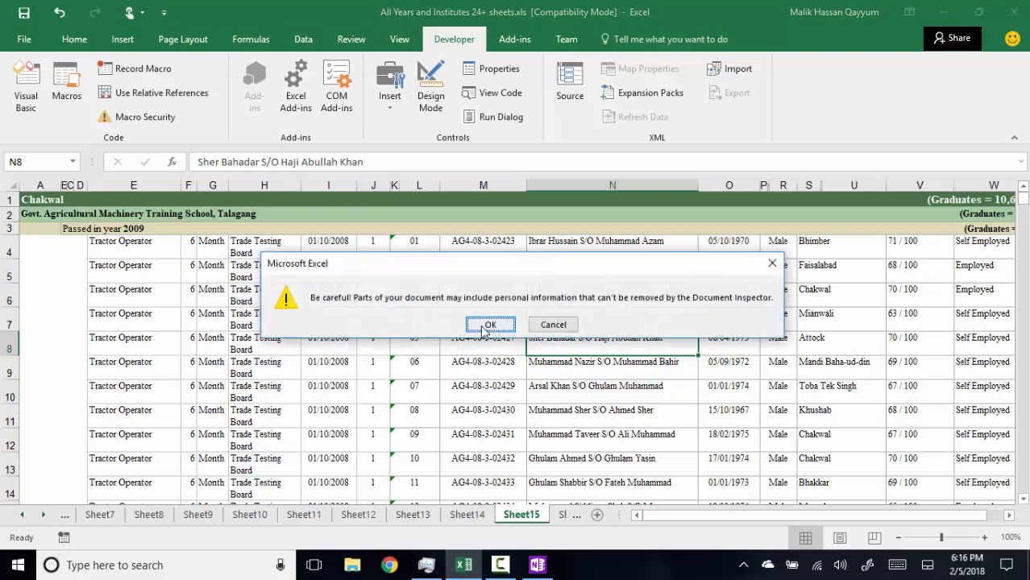
{"action": "left_click", "coordinate": [489, 325]}
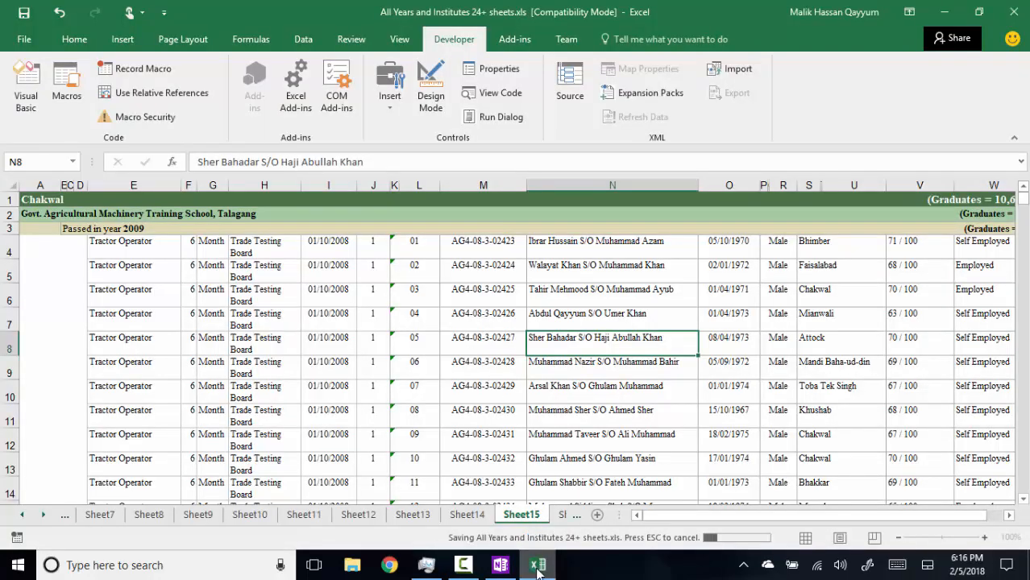
{"action": "left_click", "coordinate": [463, 565]}
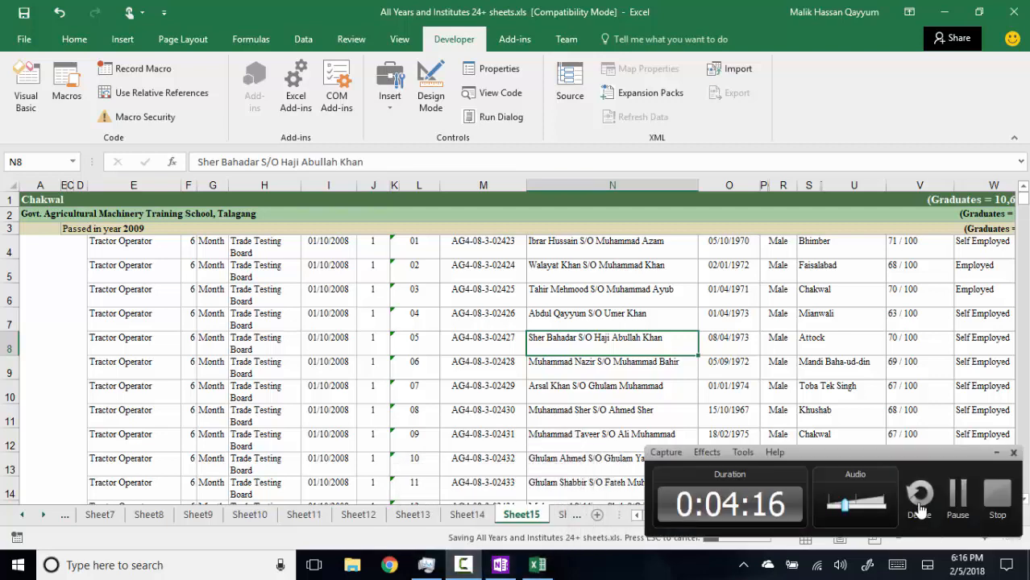
{"action": "left_click", "coordinate": [956, 498]}
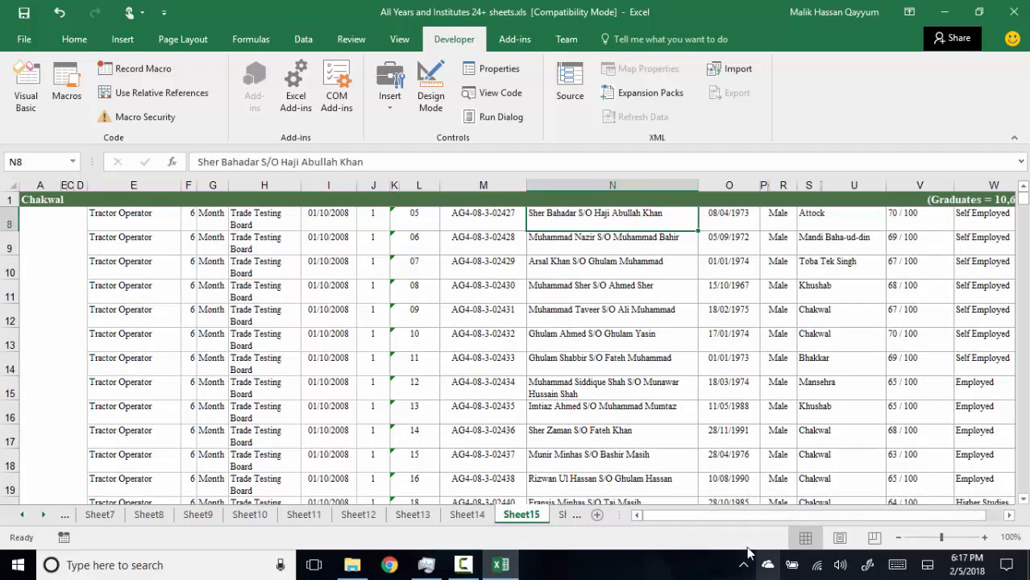
- Review the top rows of Sheet15, Sheet6, Sheet1 and Sheet10 through Sheet14 in the saved workbook
{"action": "scroll", "coordinate": [343, 314], "scroll_direction": "up", "scroll_amount": 2}
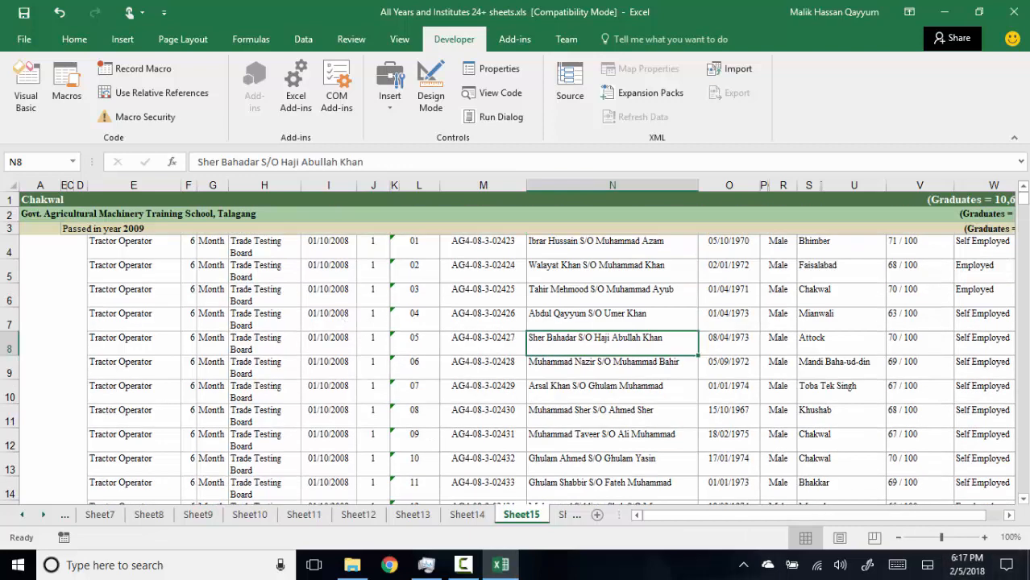
{"action": "left_click", "coordinate": [66, 516]}
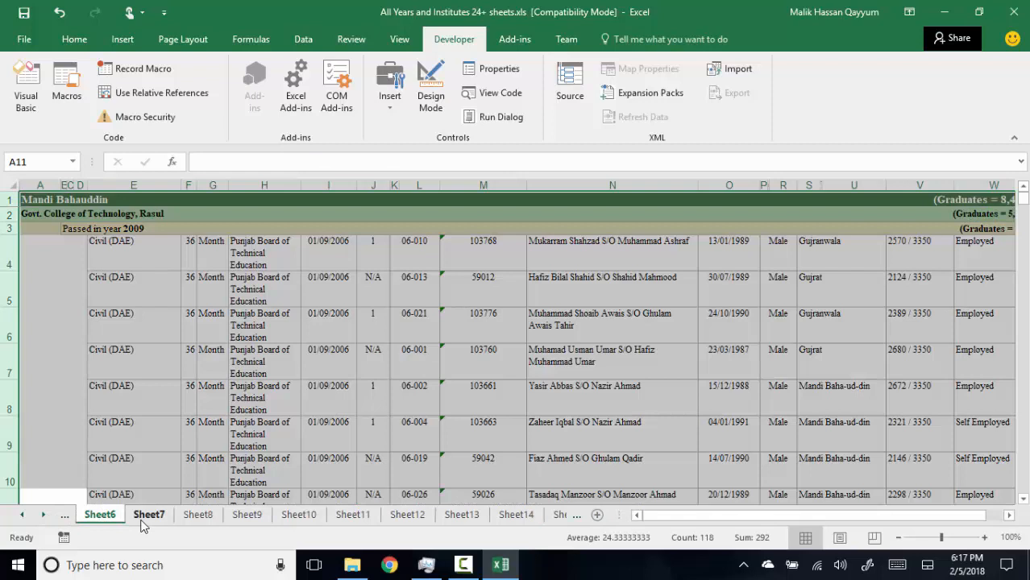
{"action": "left_click", "coordinate": [279, 337]}
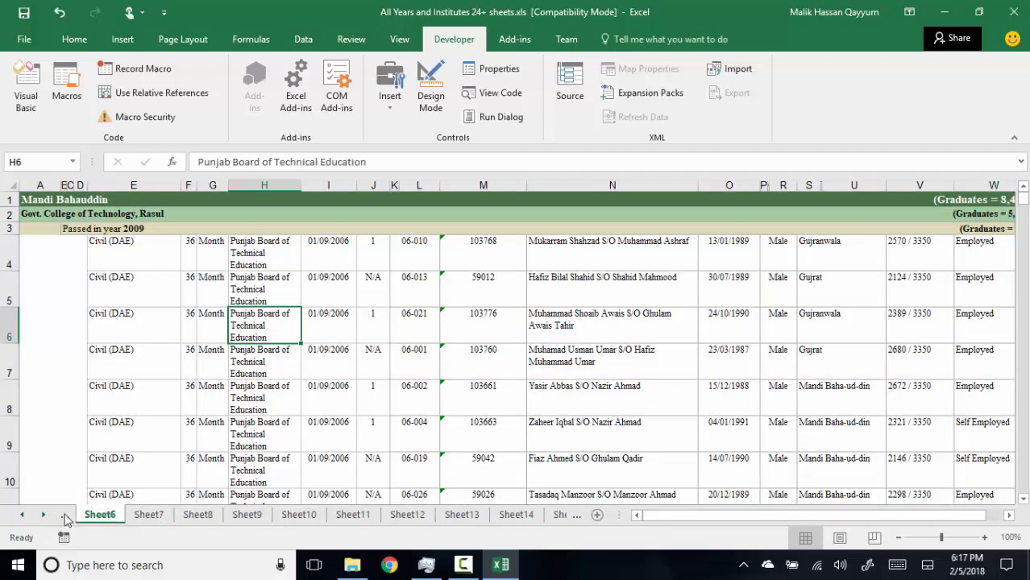
{"action": "left_click", "coordinate": [24, 520]}
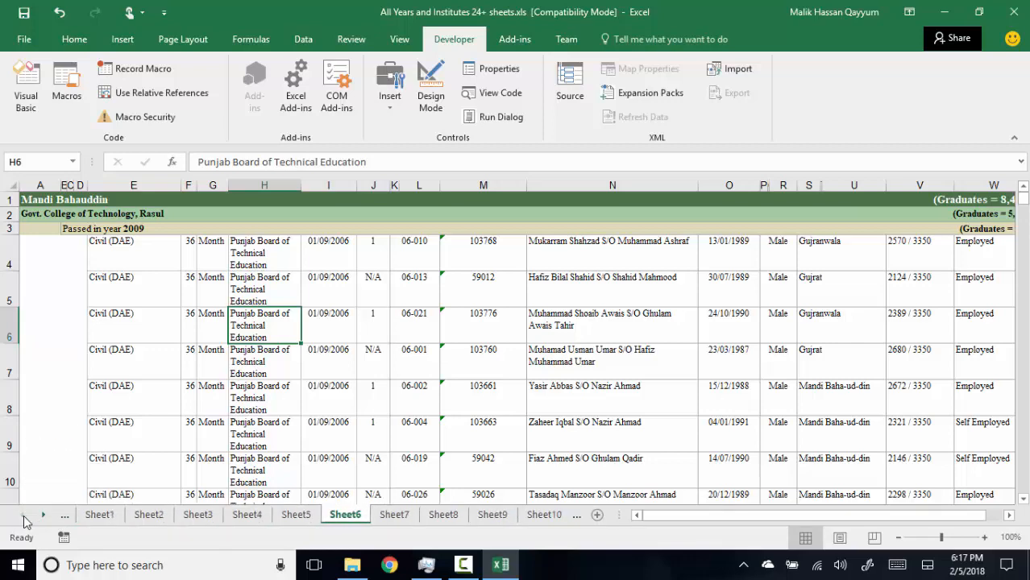
{"action": "left_click", "coordinate": [98, 515]}
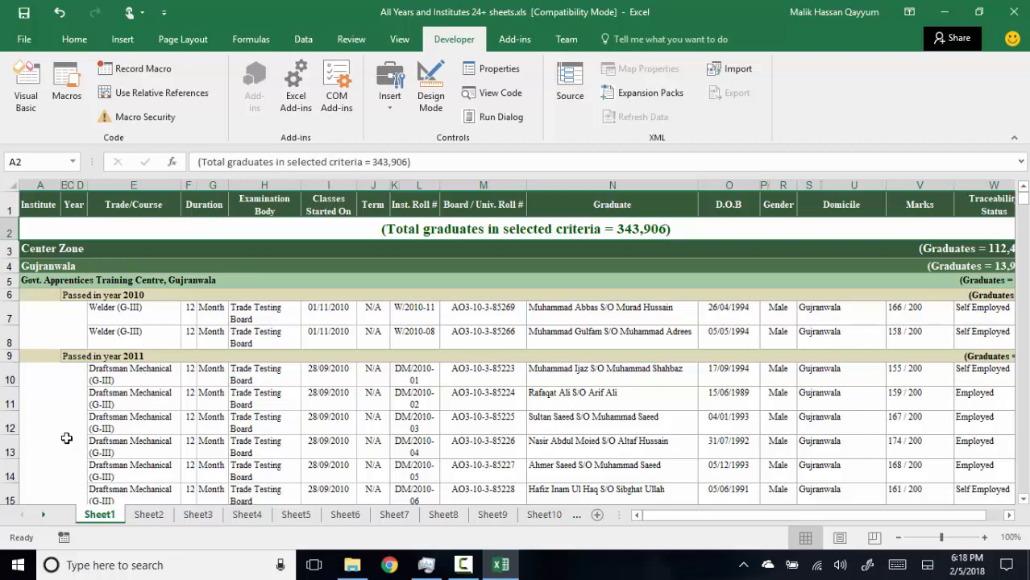
{"action": "left_click", "coordinate": [564, 514]}
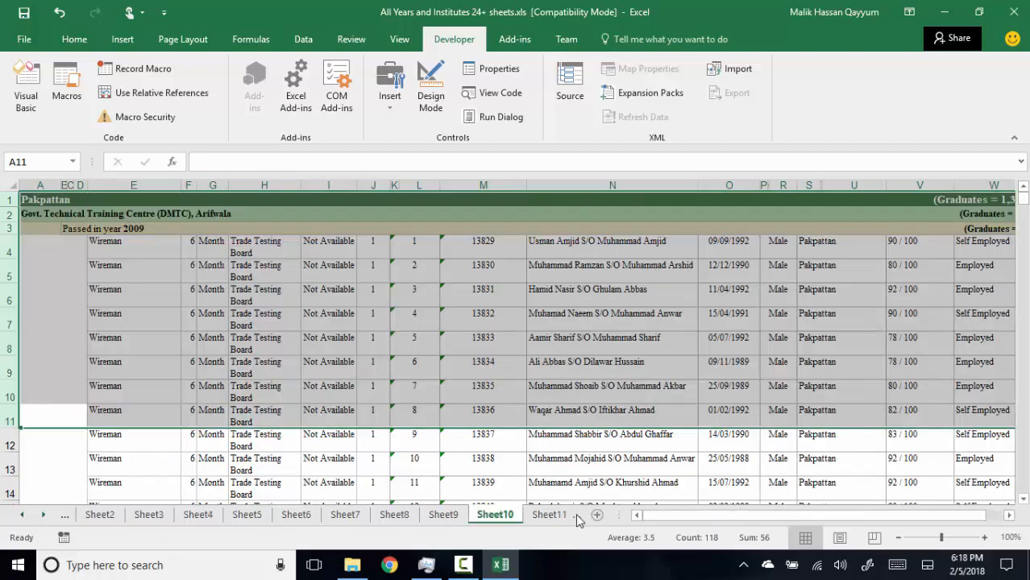
{"action": "key", "text": "ctrl+Page_Down"}
{"action": "key", "text": "ctrl+Page_Down"}
{"action": "key", "text": "ctrl+Page_Down"}
{"action": "key", "text": "ctrl+Page_Down"}
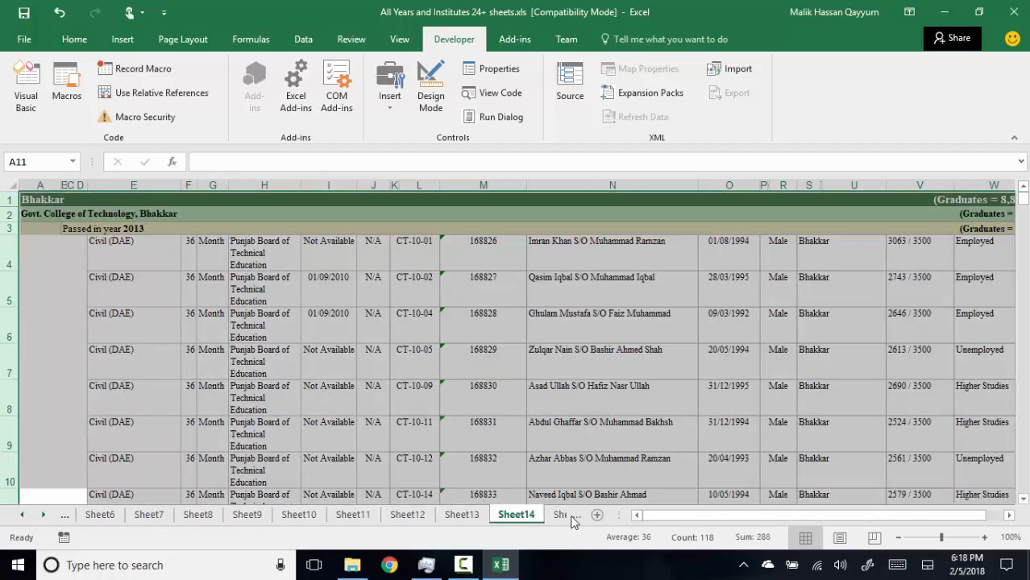
- Group every worksheet again from Sheet34 back to Sheet1 and select cell N4 in the group
{"action": "left_click", "coordinate": [46, 514]}
{"action": "left_click", "coordinate": [46, 513]}
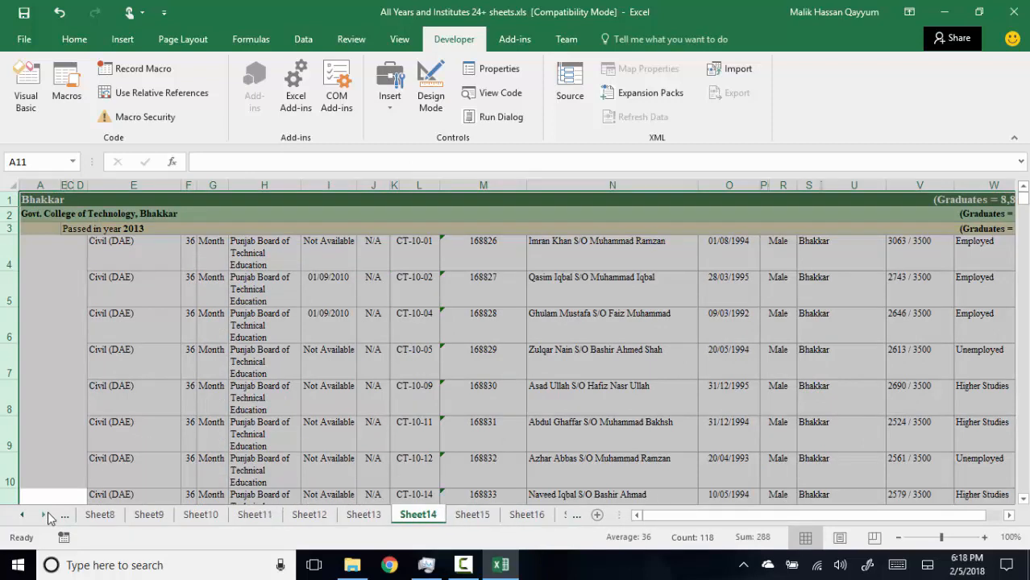
{"action": "left_click", "coordinate": [46, 514]}
{"action": "left_click", "coordinate": [46, 513]}
{"action": "left_click", "coordinate": [46, 513]}
{"action": "left_click", "coordinate": [45, 515]}
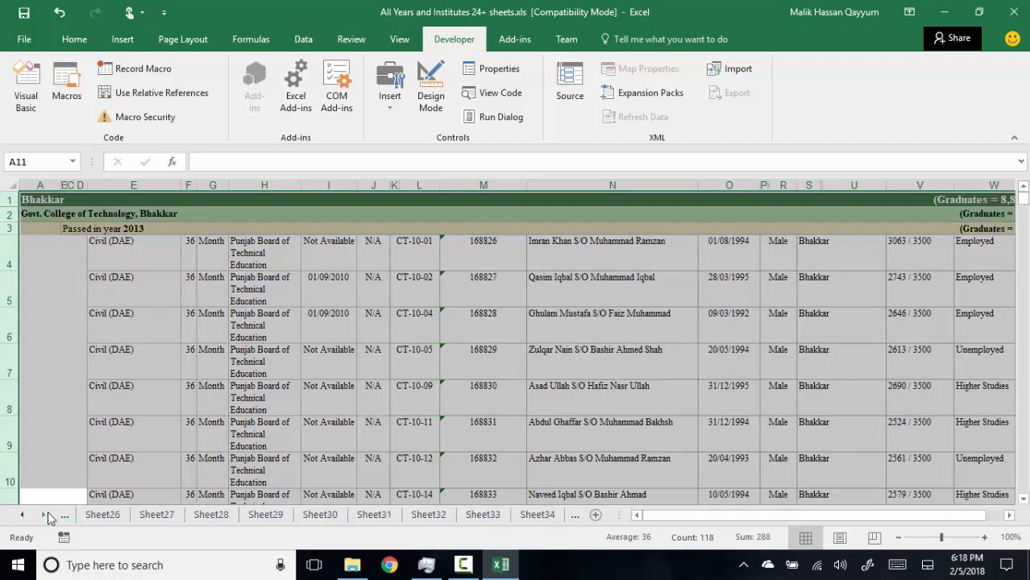
{"action": "left_click", "coordinate": [548, 520]}
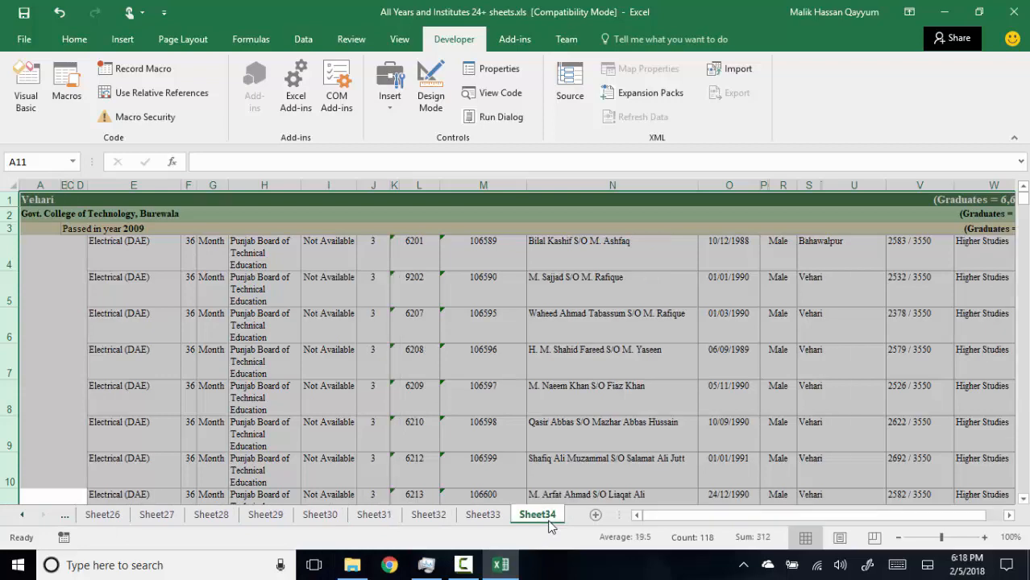
{"action": "left_click", "coordinate": [24, 519]}
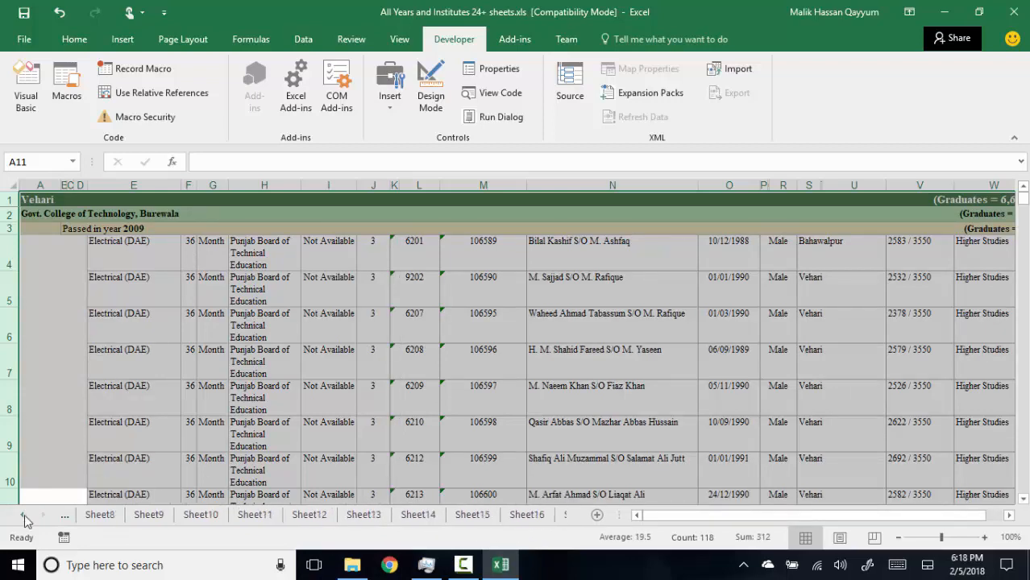
{"action": "left_click", "coordinate": [24, 518]}
{"action": "left_click", "coordinate": [84, 520], "text": "shift"}
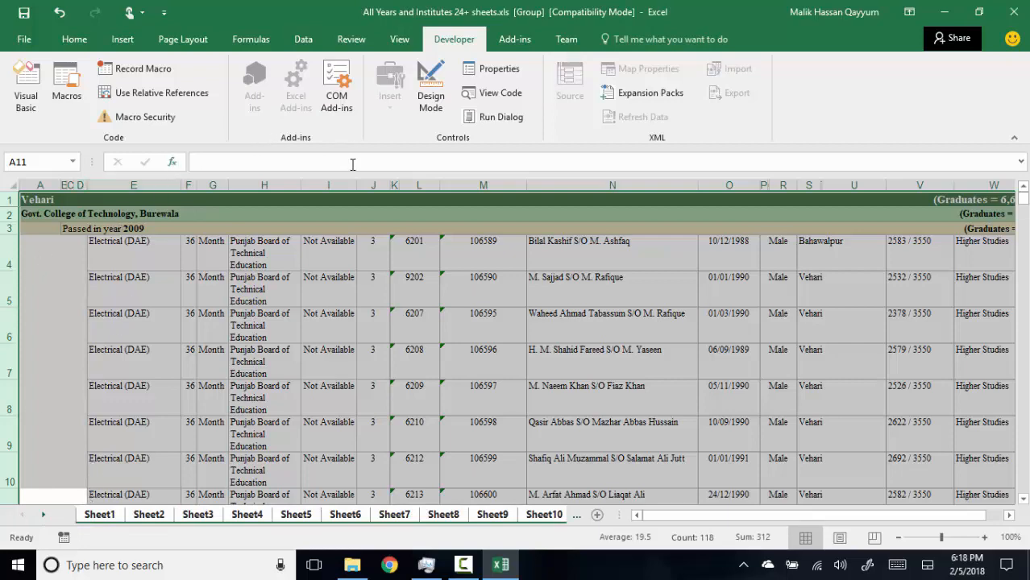
{"action": "scroll", "coordinate": [338, 245], "scroll_direction": "down", "scroll_amount": 1}
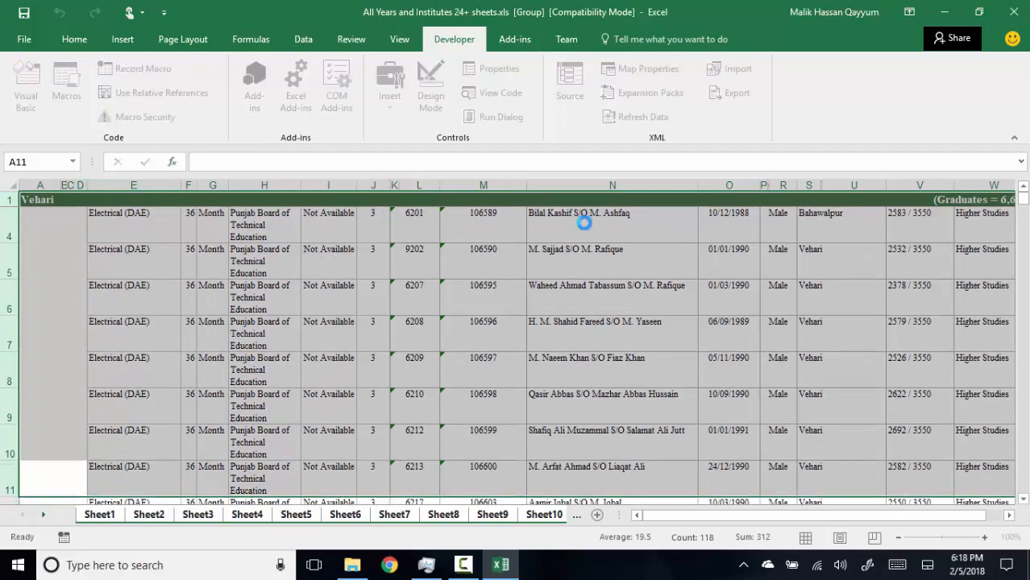
{"action": "left_click", "coordinate": [584, 224]}
{"action": "scroll", "coordinate": [260, 256], "scroll_direction": "up", "scroll_amount": 1}
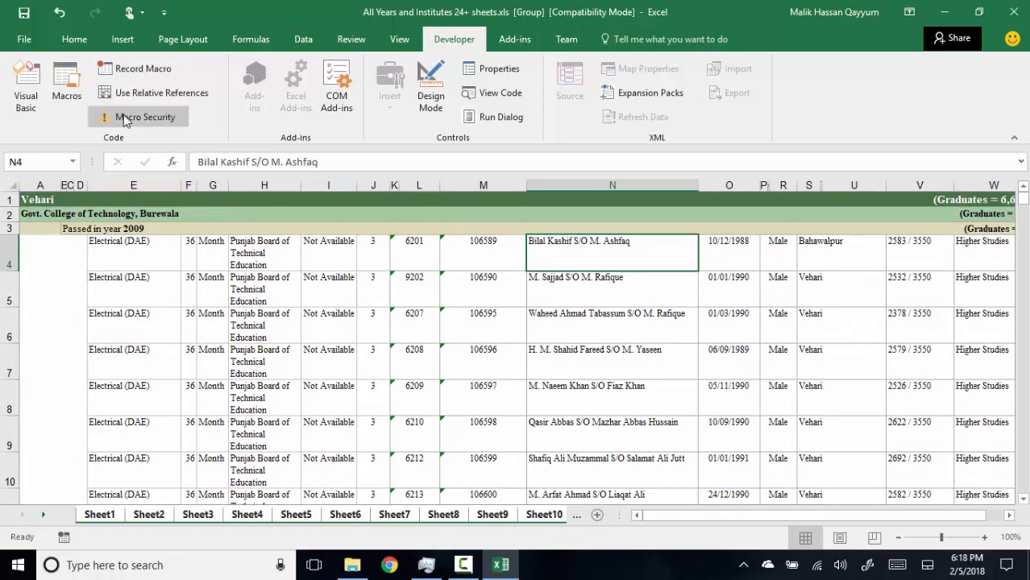
- Select all cells in the grouped worksheets and unmerge them
{"action": "left_click", "coordinate": [77, 42]}
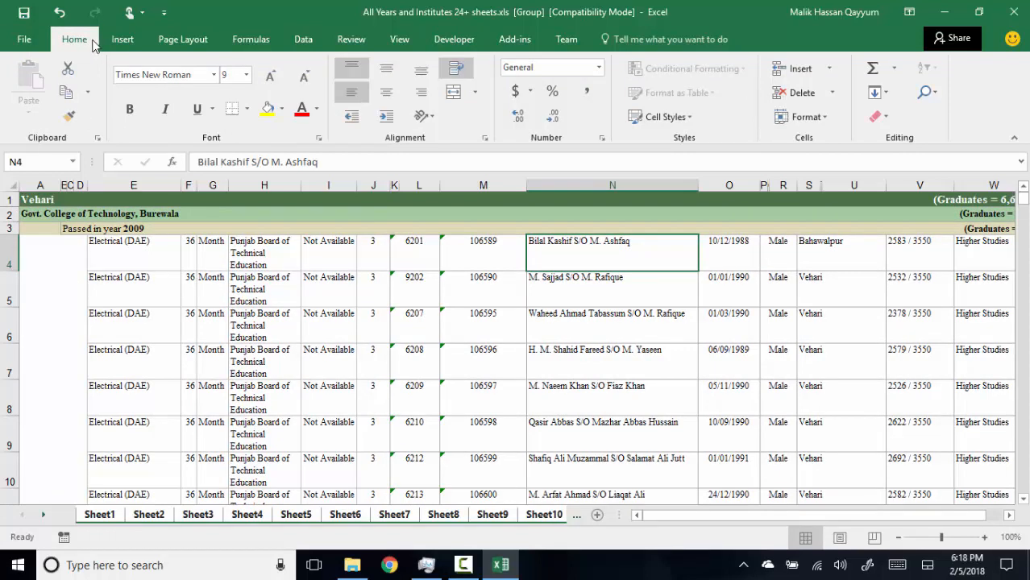
{"action": "left_click", "coordinate": [476, 93]}
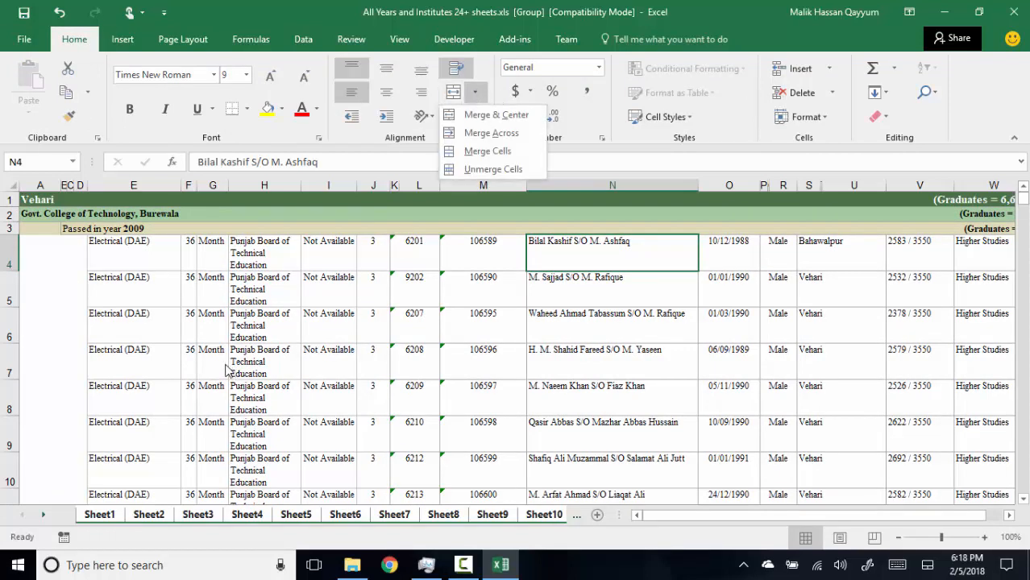
{"action": "left_click", "coordinate": [205, 329]}
{"action": "key", "text": "ctrl+a"}
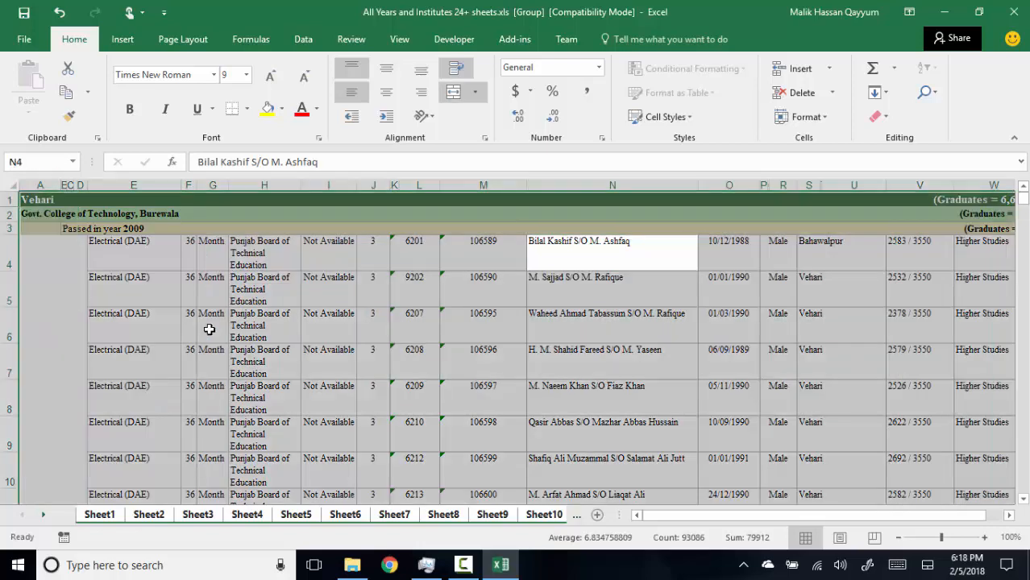
{"action": "mouse_move", "coordinate": [722, 519]}
{"action": "left_mouse_down"}
{"action": "mouse_move", "coordinate": [839, 516]}
{"action": "mouse_move", "coordinate": [729, 516]}
{"action": "left_mouse_up"}
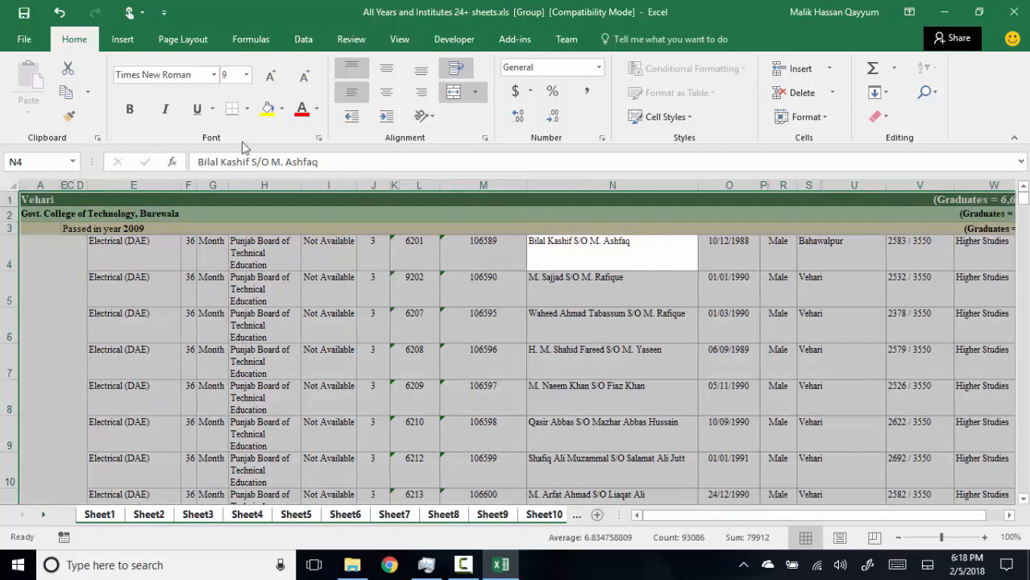
{"action": "left_click", "coordinate": [475, 92]}
{"action": "left_click", "coordinate": [492, 171]}
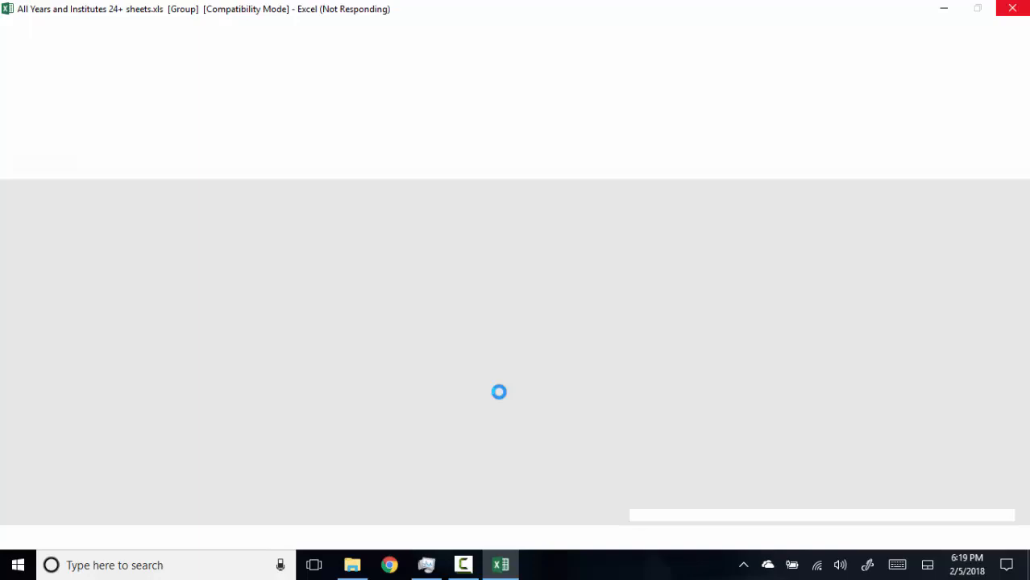
{"action": "left_click", "coordinate": [464, 565]}
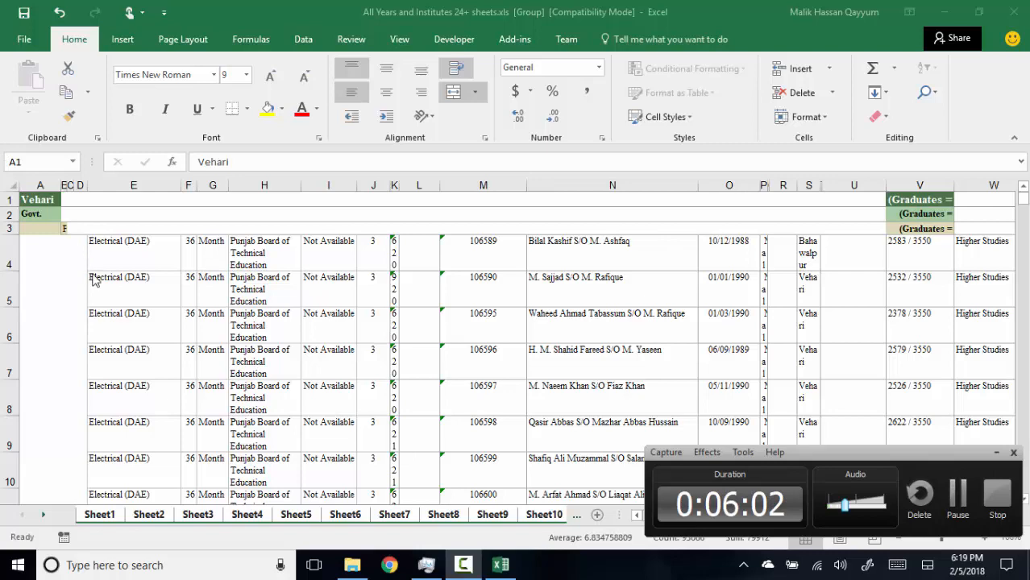
{"action": "left_click", "coordinate": [996, 454]}
- Select every cell in the grouped worksheets again and apply All Borders
{"action": "left_click", "coordinate": [246, 265]}
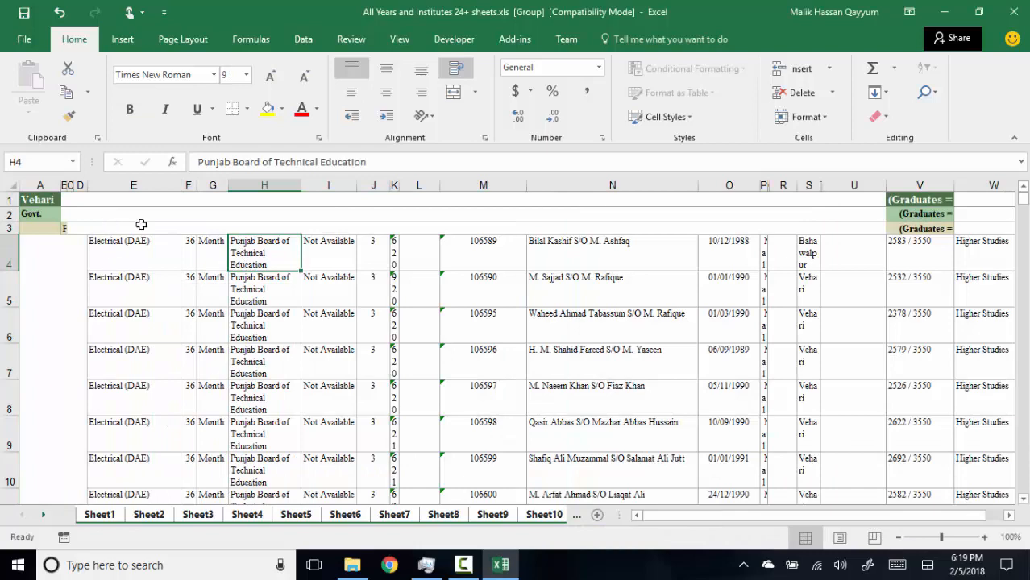
{"action": "scroll", "coordinate": [164, 239], "scroll_direction": "down", "scroll_amount": 2}
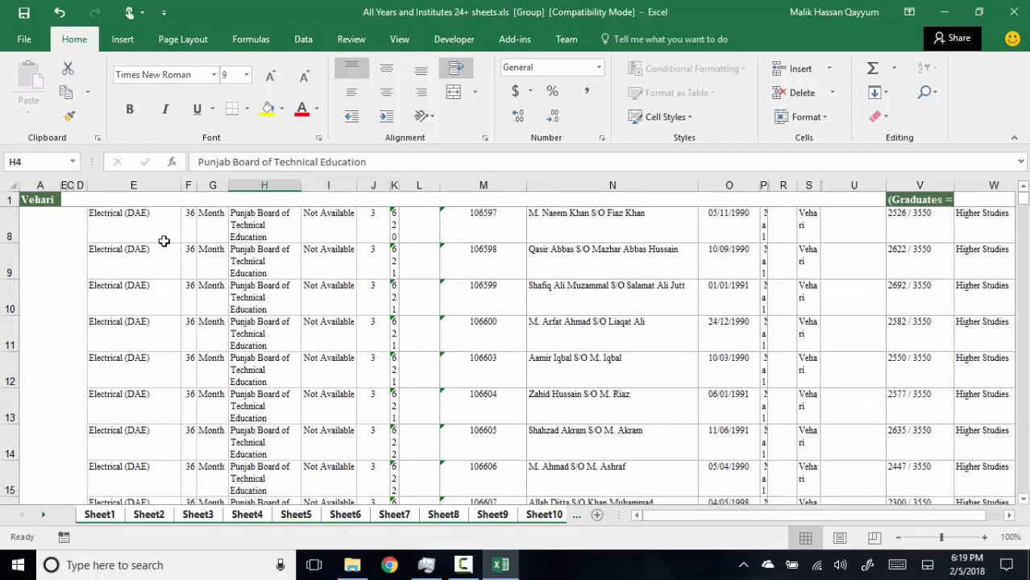
{"action": "scroll", "coordinate": [164, 241], "scroll_direction": "down", "scroll_amount": 2}
{"action": "scroll", "coordinate": [163, 245], "scroll_direction": "down", "scroll_amount": 10}
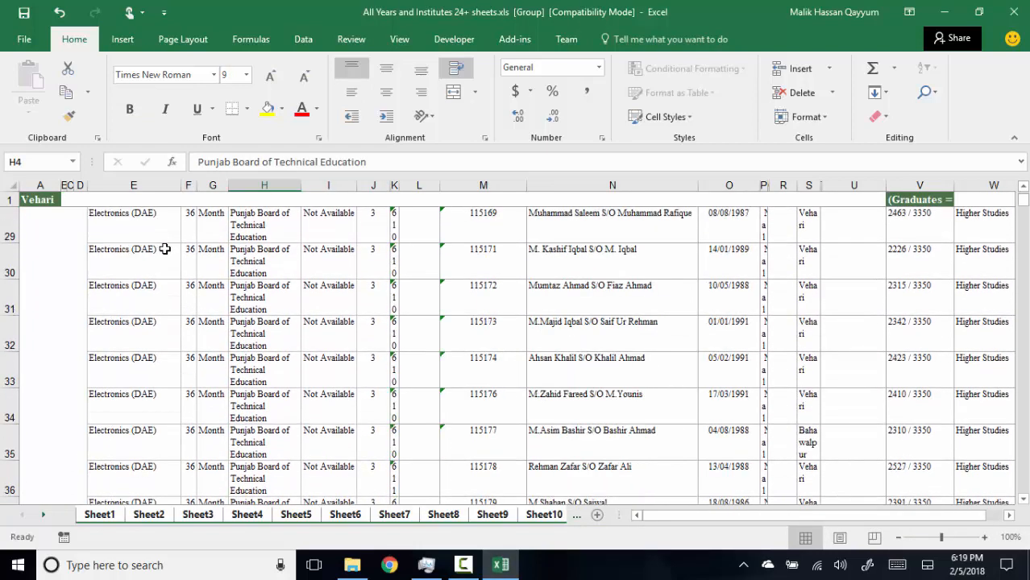
{"action": "scroll", "coordinate": [196, 253], "scroll_direction": "up", "scroll_amount": 14}
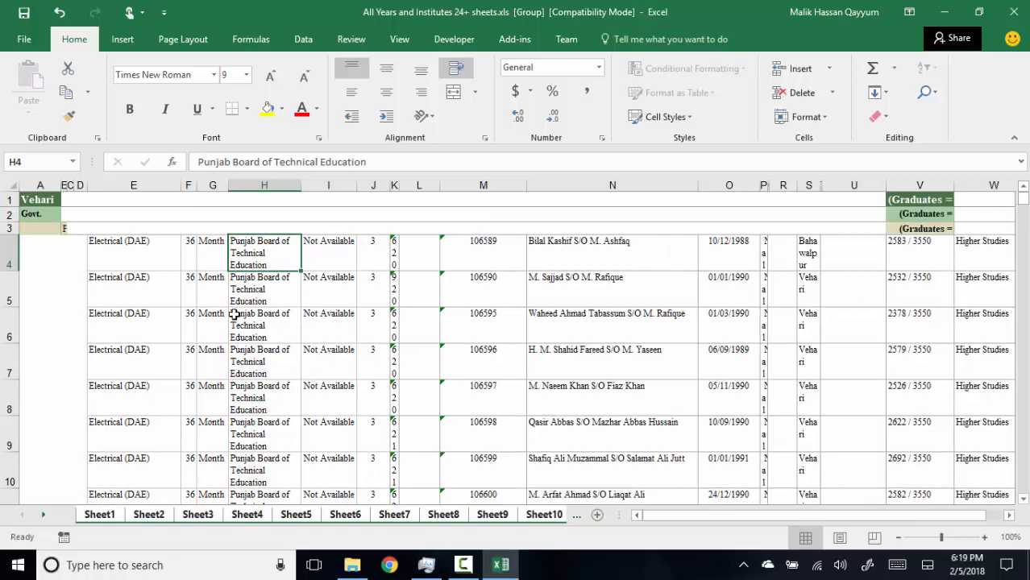
{"action": "key", "text": "ctrl+a"}
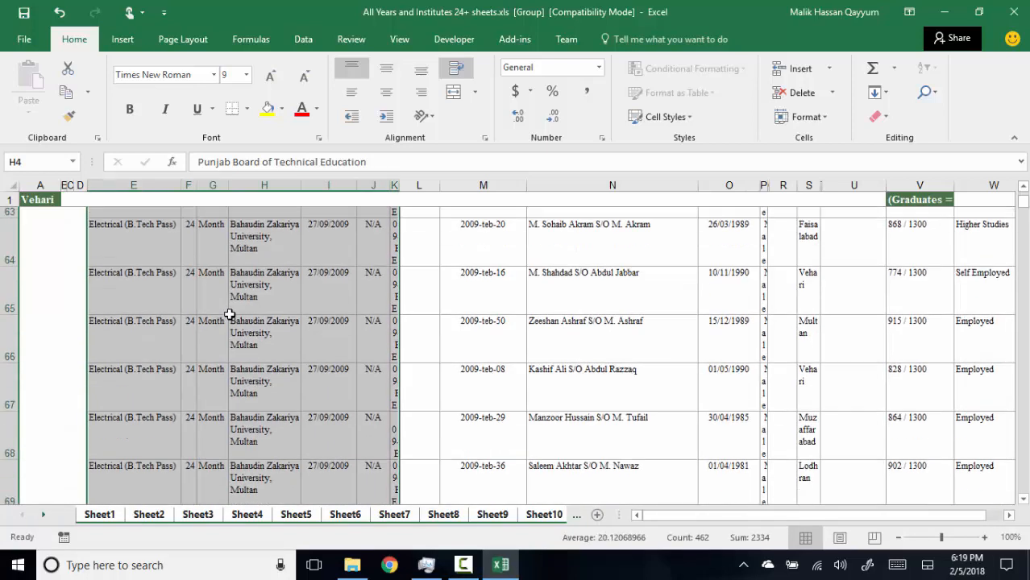
{"action": "scroll", "coordinate": [242, 303], "scroll_direction": "up", "scroll_amount": 20}
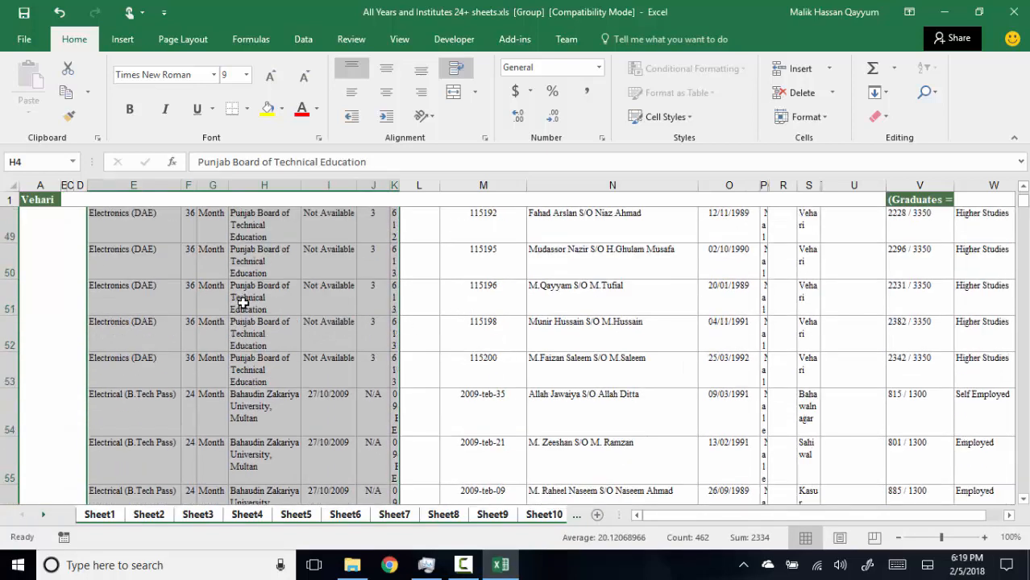
{"action": "key", "text": "ctrl+a"}
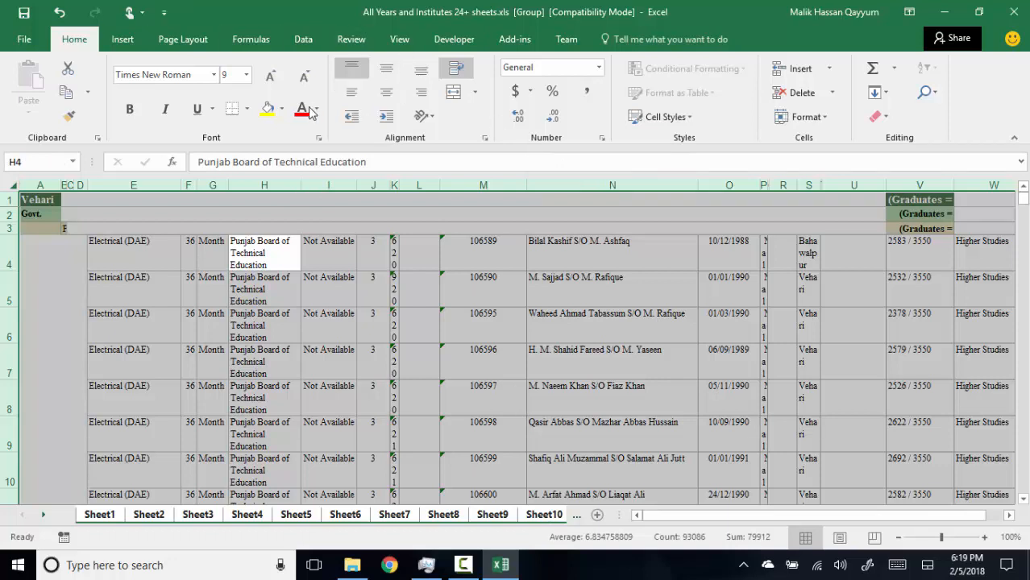
{"action": "left_click", "coordinate": [247, 109]}
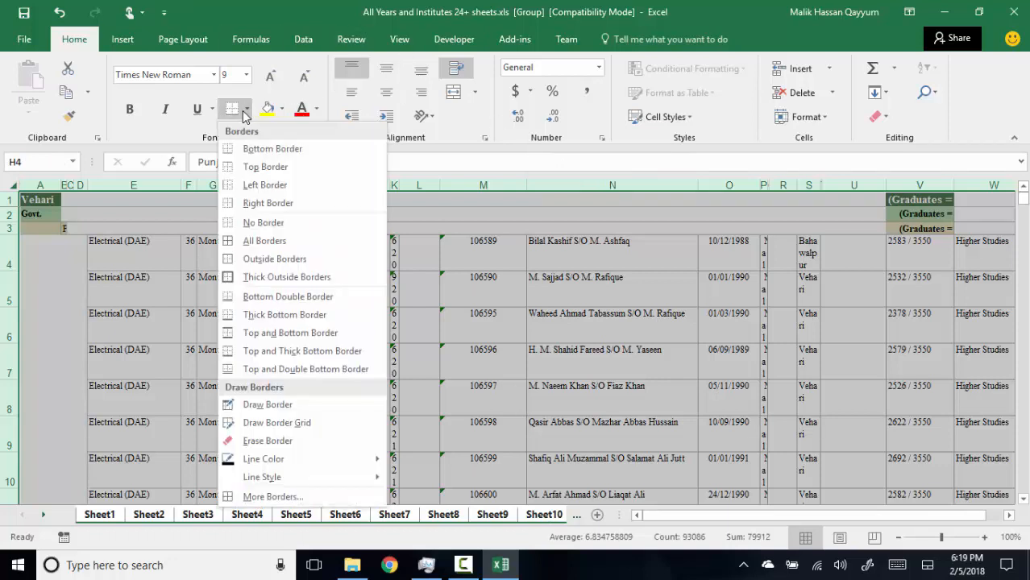
{"action": "left_click", "coordinate": [269, 241]}
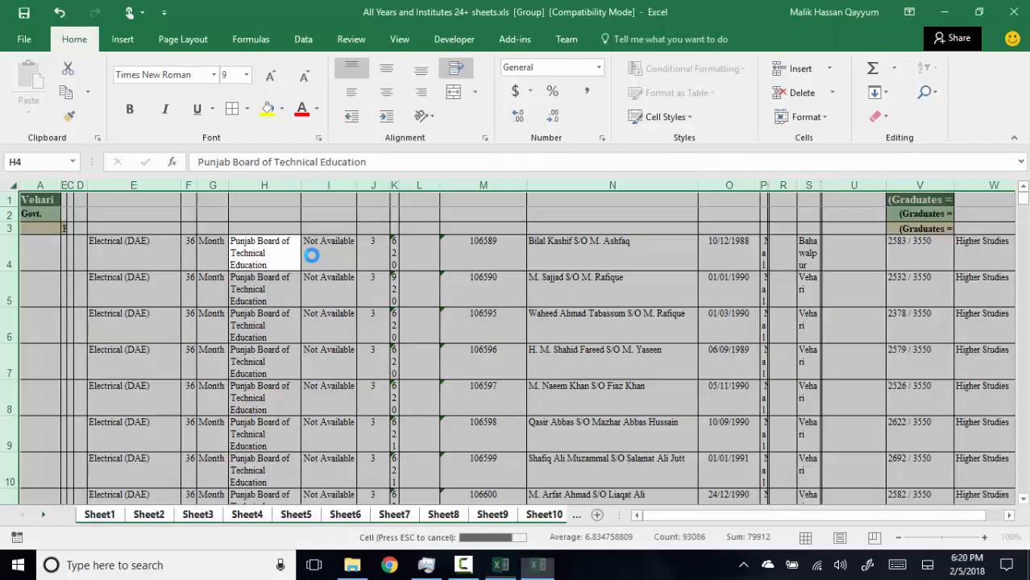
{"action": "left_click", "coordinate": [464, 565]}
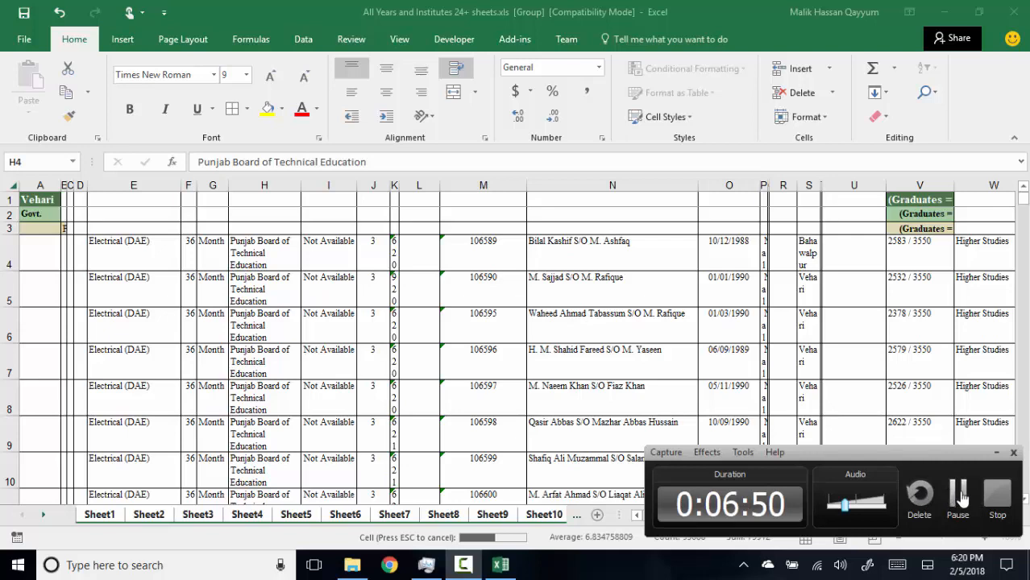
{"action": "left_click", "coordinate": [959, 496]}
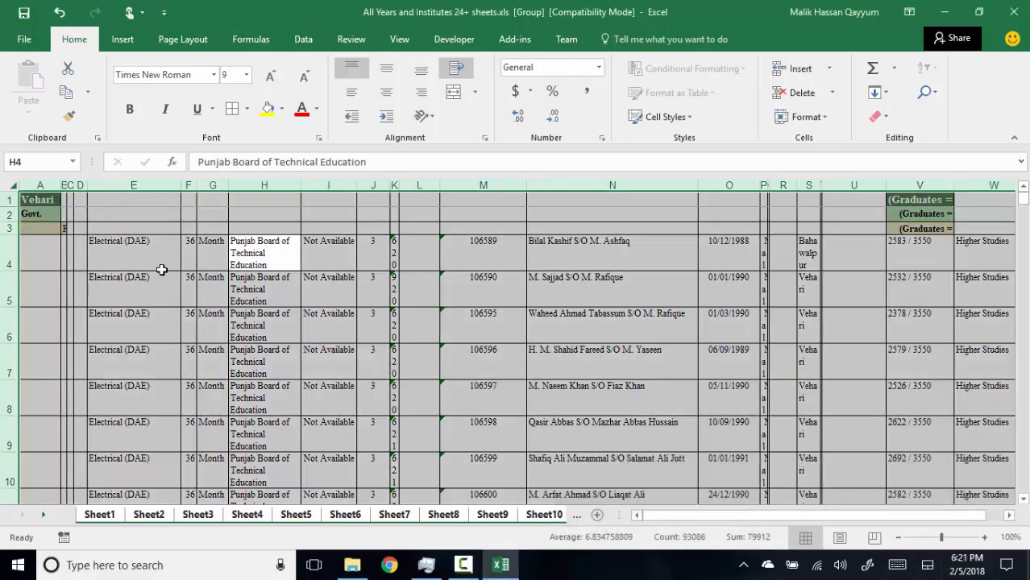
- Widen the narrow columns B, C and D in the grouped worksheets
{"action": "left_click", "coordinate": [162, 270]}
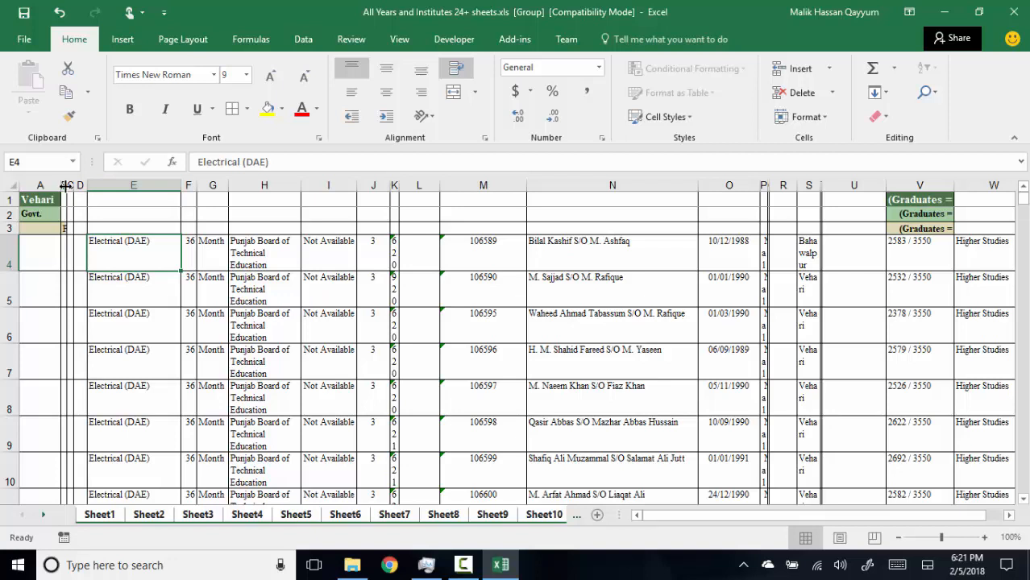
{"action": "left_click_drag", "start_coordinate": [67, 186], "coordinate": [114, 190]}
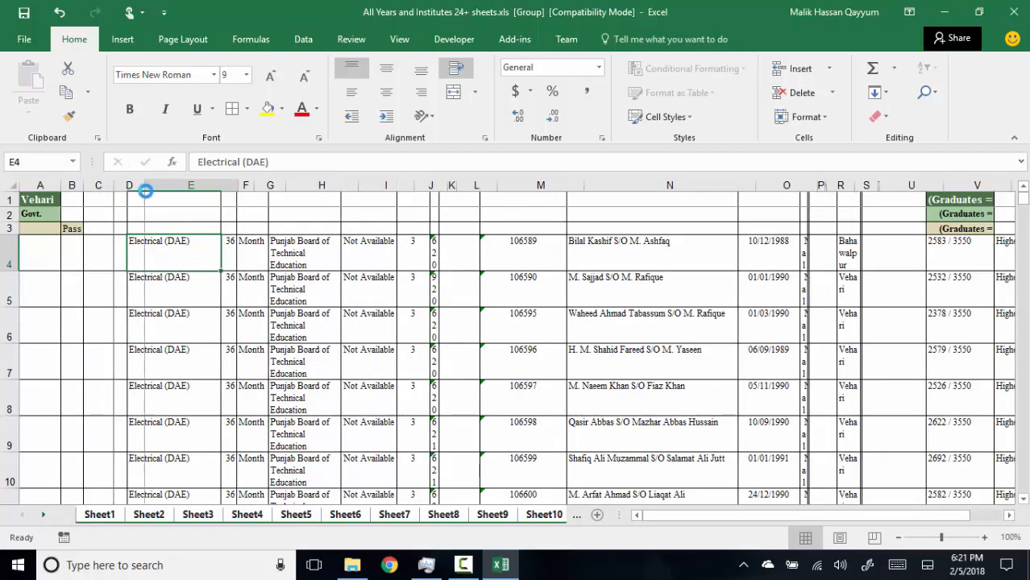
{"action": "scroll", "coordinate": [121, 224], "scroll_direction": "down", "scroll_amount": 4}
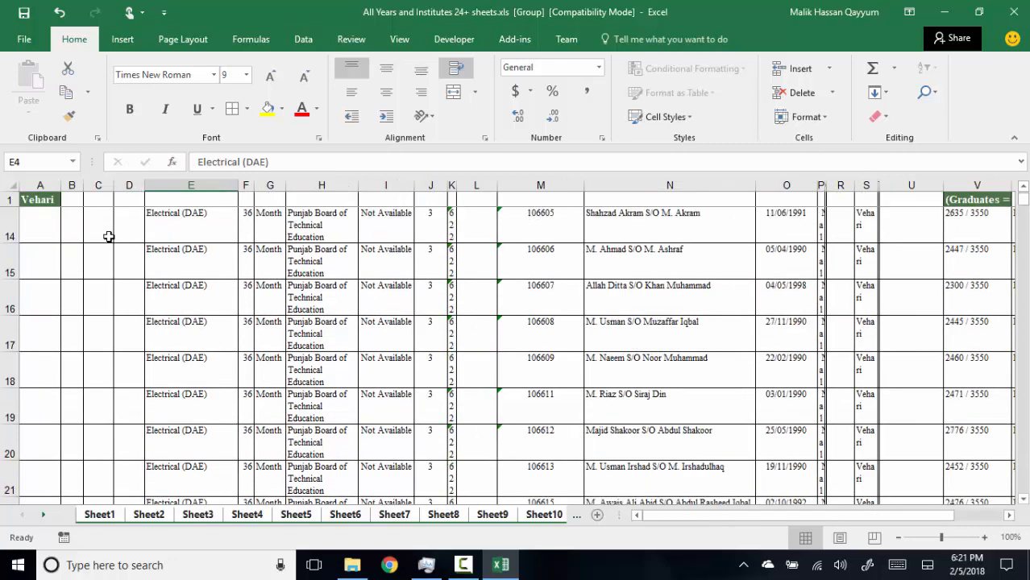
{"action": "scroll", "coordinate": [108, 238], "scroll_direction": "down", "scroll_amount": 6}
{"action": "scroll", "coordinate": [121, 233], "scroll_direction": "up", "scroll_amount": 9}
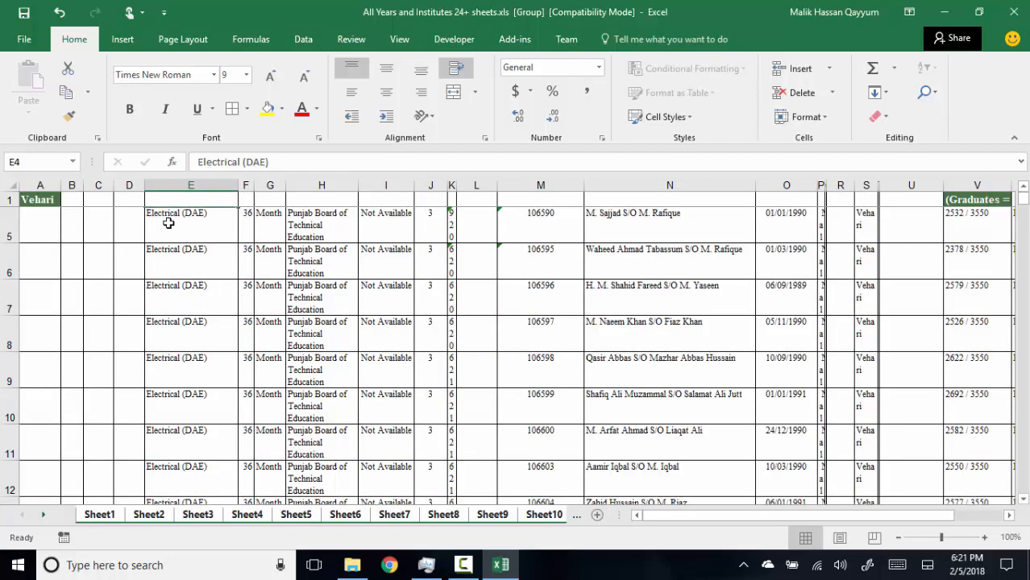
{"action": "scroll", "coordinate": [149, 229], "scroll_direction": "up", "scroll_amount": 2}
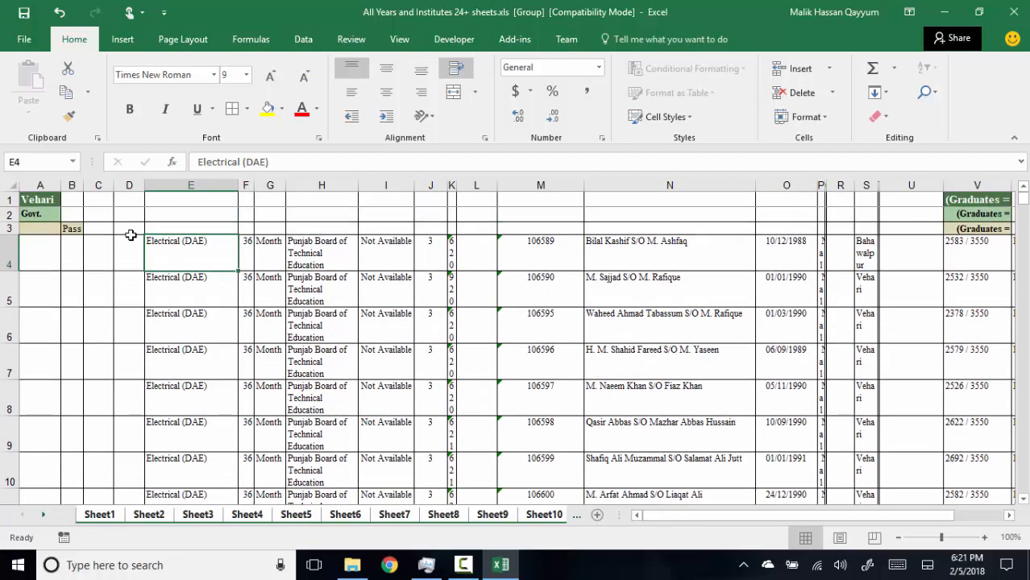
- Switch to Sheet1 to release the group, and group all worksheets again from Sheet1 through Sheet34
{"action": "left_click", "coordinate": [116, 515]}
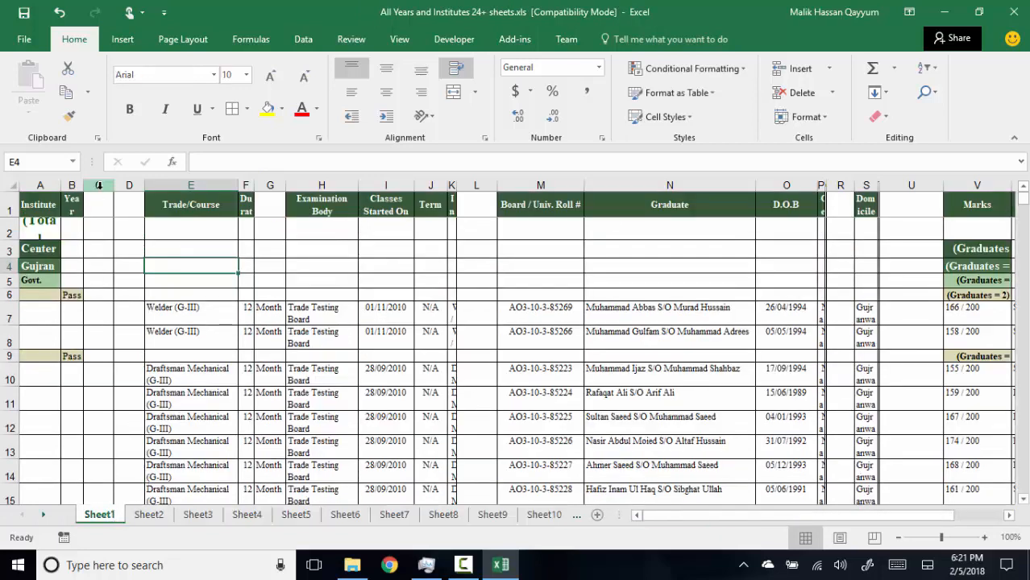
{"action": "left_click", "coordinate": [53, 514]}
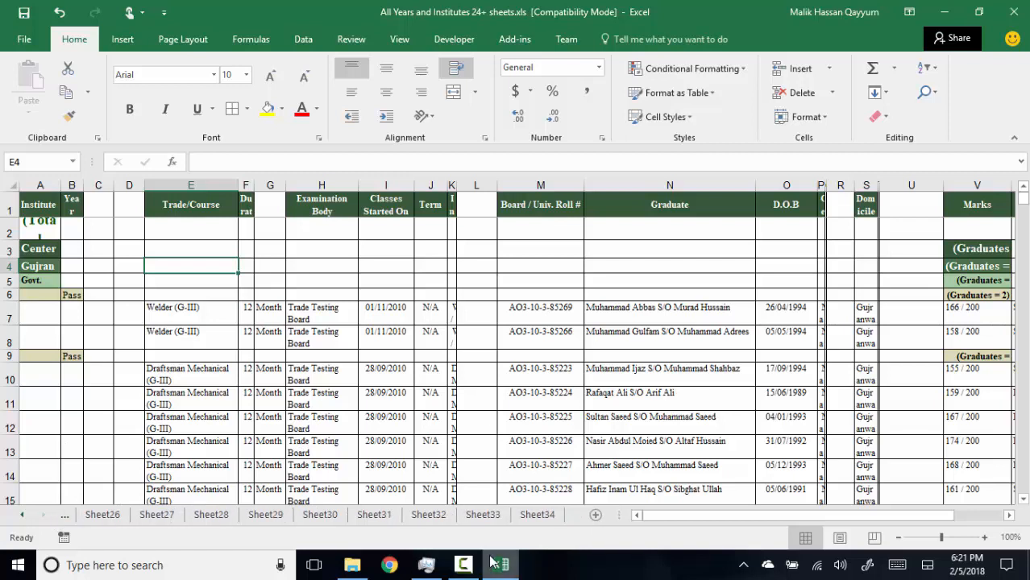
{"action": "left_click", "coordinate": [524, 517], "text": "shift"}
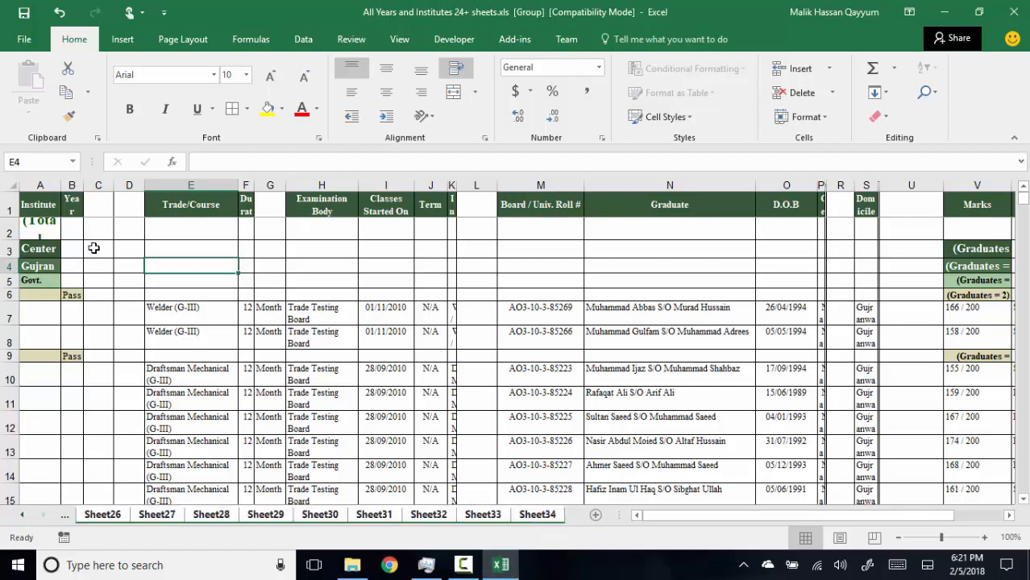
- Widen column F in the grouped worksheets so the full Duration header fits
{"action": "left_click", "coordinate": [96, 185]}
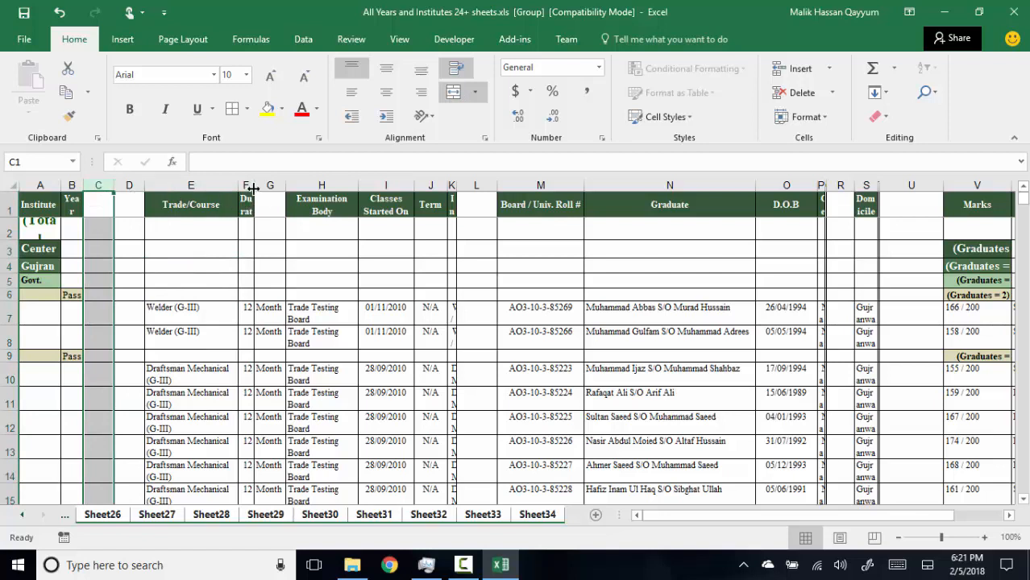
{"action": "left_click_drag", "start_coordinate": [253, 188], "coordinate": [285, 188]}
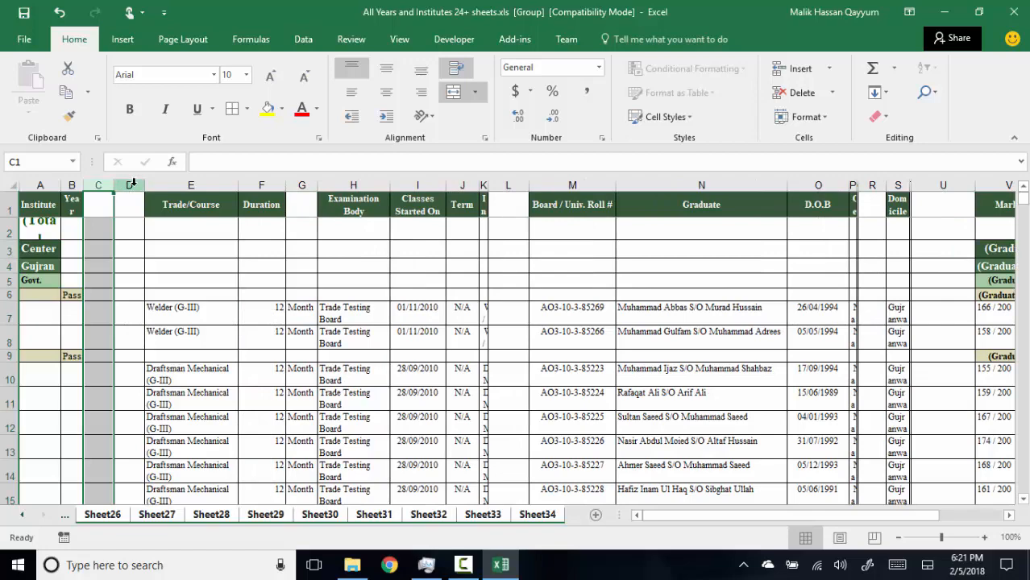
{"action": "mouse_move", "coordinate": [1023, 199]}
{"action": "left_mouse_down"}
{"action": "mouse_move", "coordinate": [1024, 234]}
{"action": "mouse_move", "coordinate": [1023, 185]}
{"action": "left_mouse_up"}
{"action": "left_click_drag", "start_coordinate": [104, 184], "coordinate": [122, 183]}
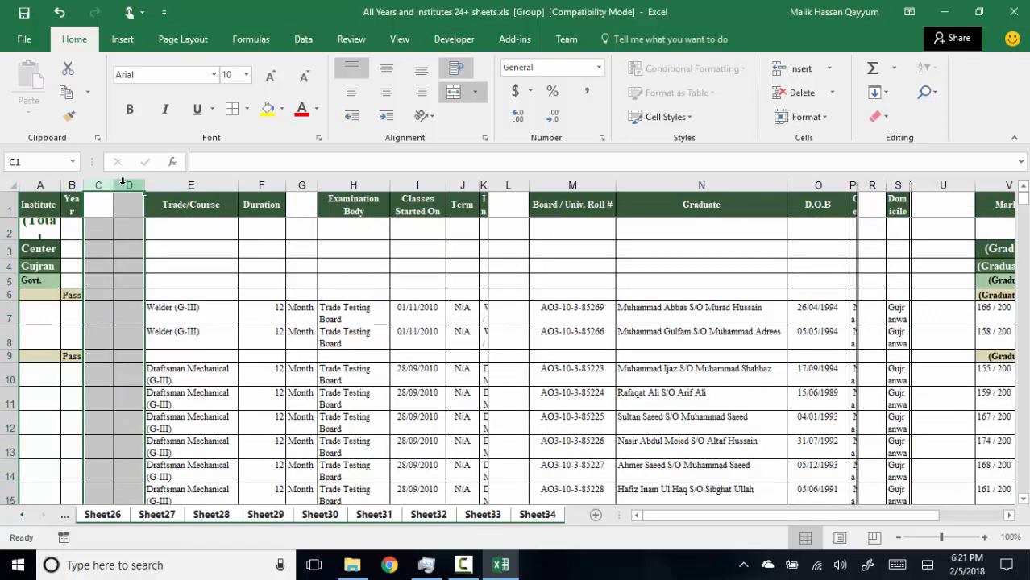
{"action": "left_click", "coordinate": [518, 186], "text": "shift"}
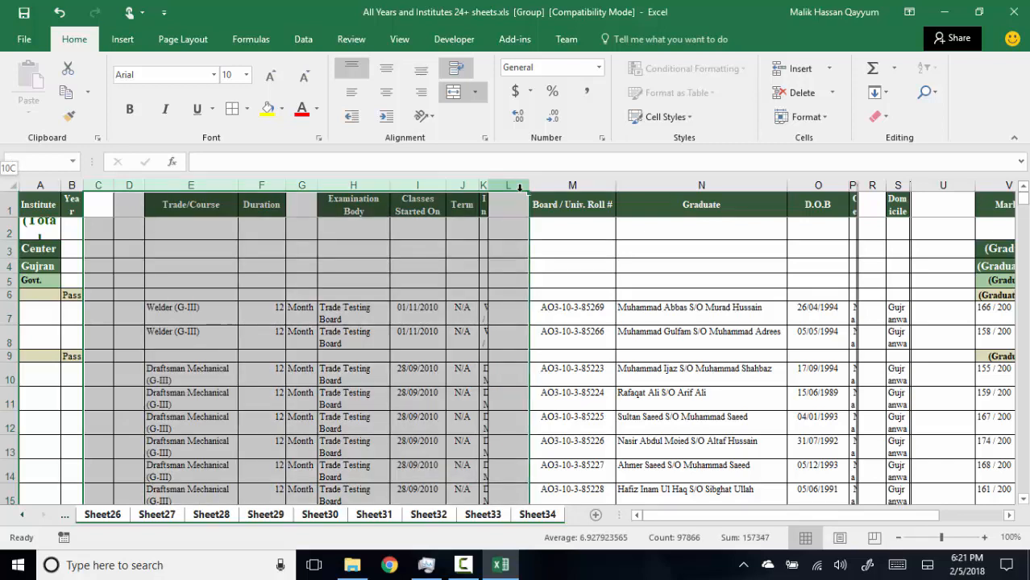
{"action": "left_click", "coordinate": [460, 234]}
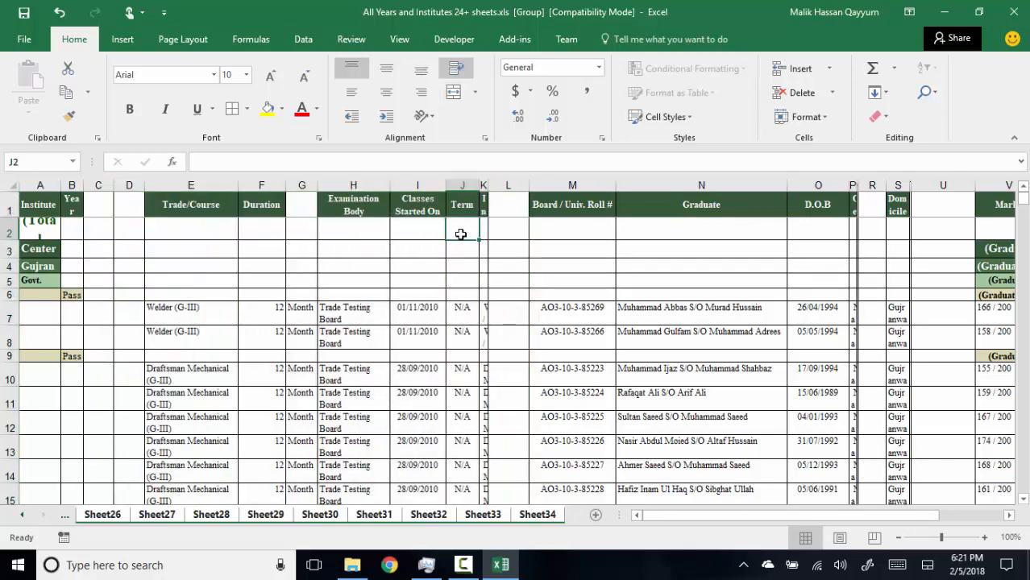
- Delete the empty columns C, D, L, R and U from all grouped worksheets together
{"action": "left_click", "coordinate": [96, 177]}
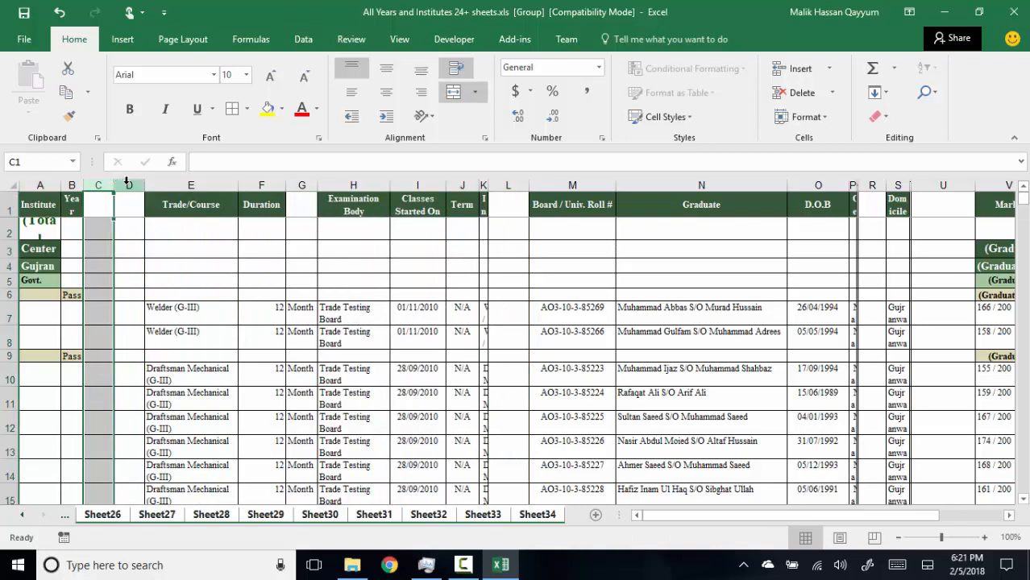
{"action": "left_click", "coordinate": [129, 186], "text": "ctrl"}
{"action": "left_click", "coordinate": [511, 185], "text": "ctrl"}
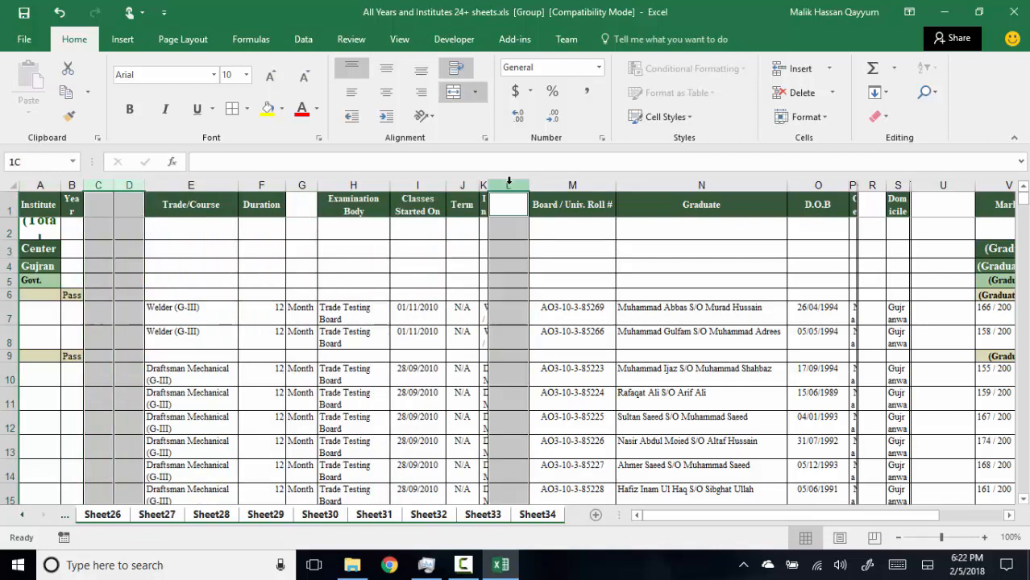
{"action": "left_click", "coordinate": [872, 186], "text": "ctrl"}
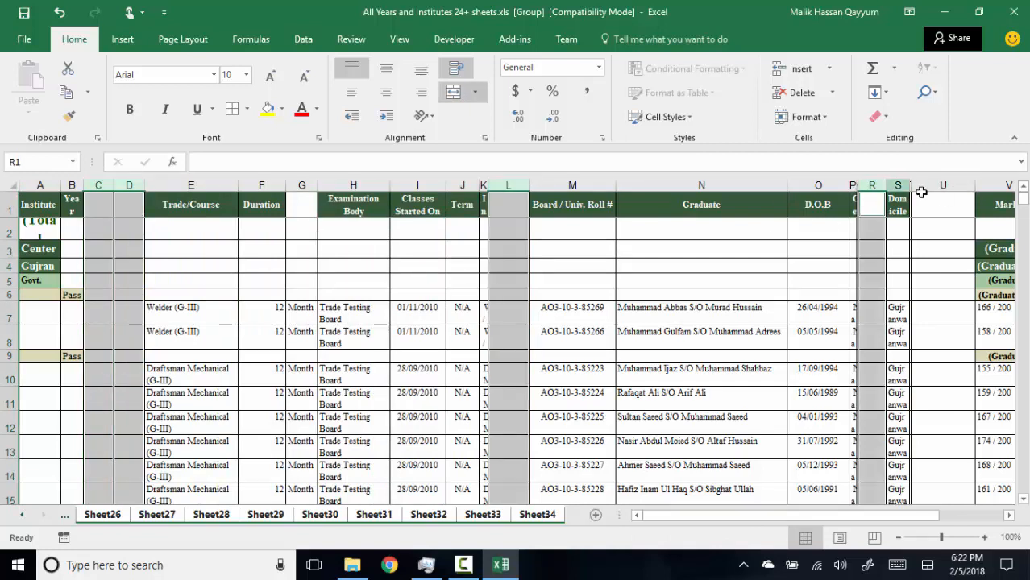
{"action": "left_click", "coordinate": [943, 185], "text": "ctrl"}
{"action": "left_click_drag", "start_coordinate": [725, 520], "coordinate": [786, 520]}
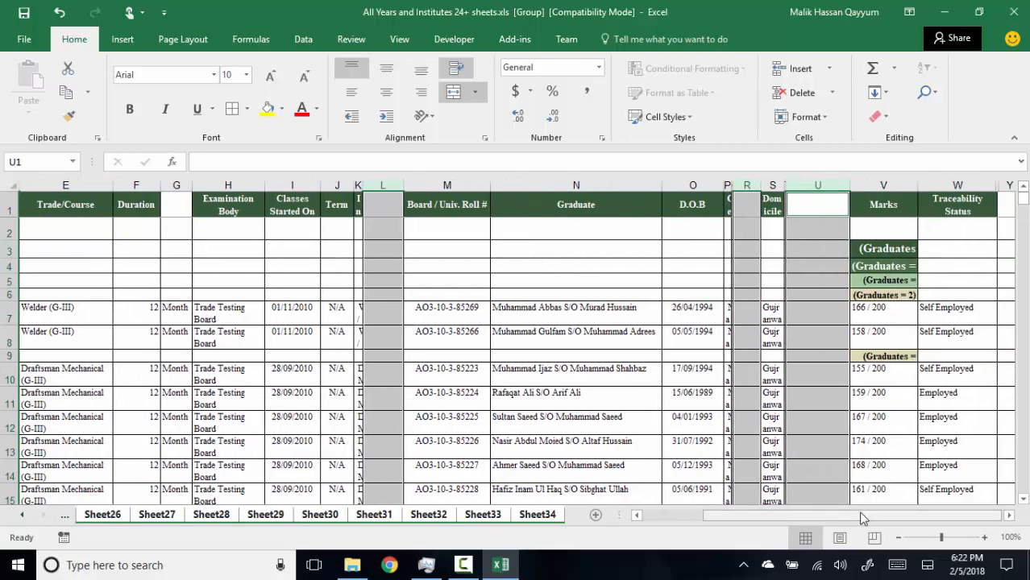
{"action": "right_click", "coordinate": [815, 186]}
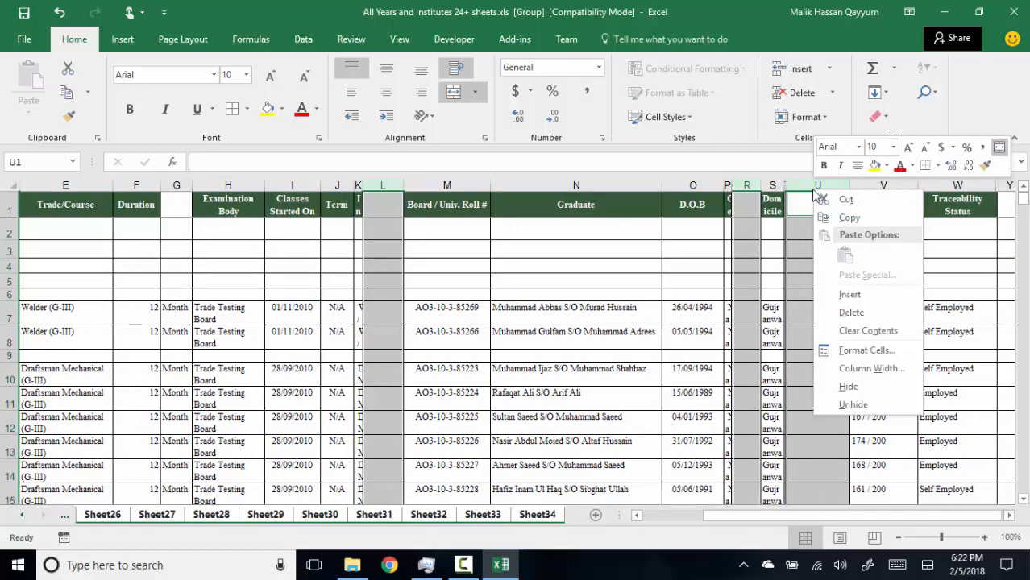
{"action": "left_click", "coordinate": [852, 294]}
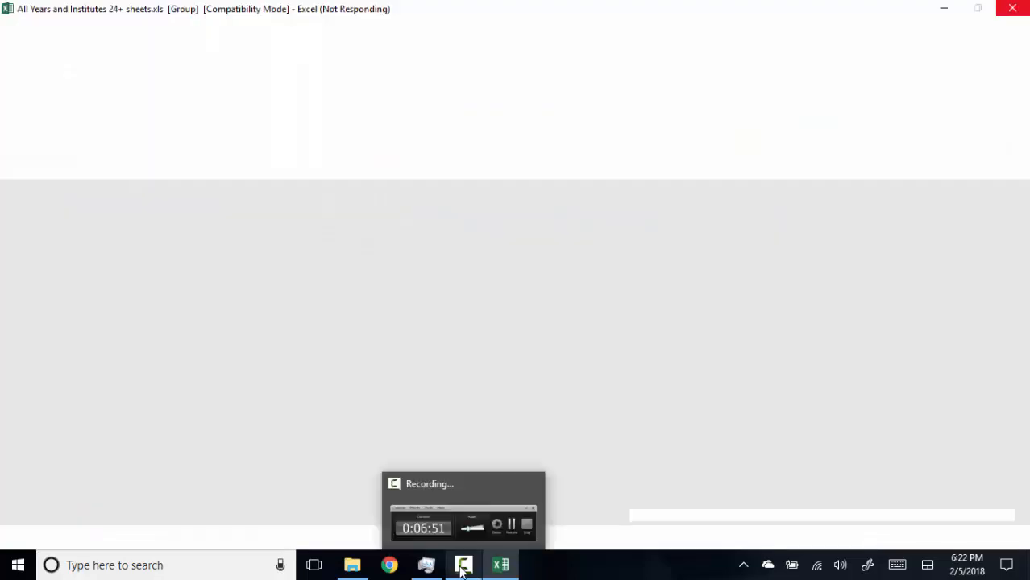
{"action": "left_click", "coordinate": [463, 568]}
{"action": "left_click", "coordinate": [968, 508]}
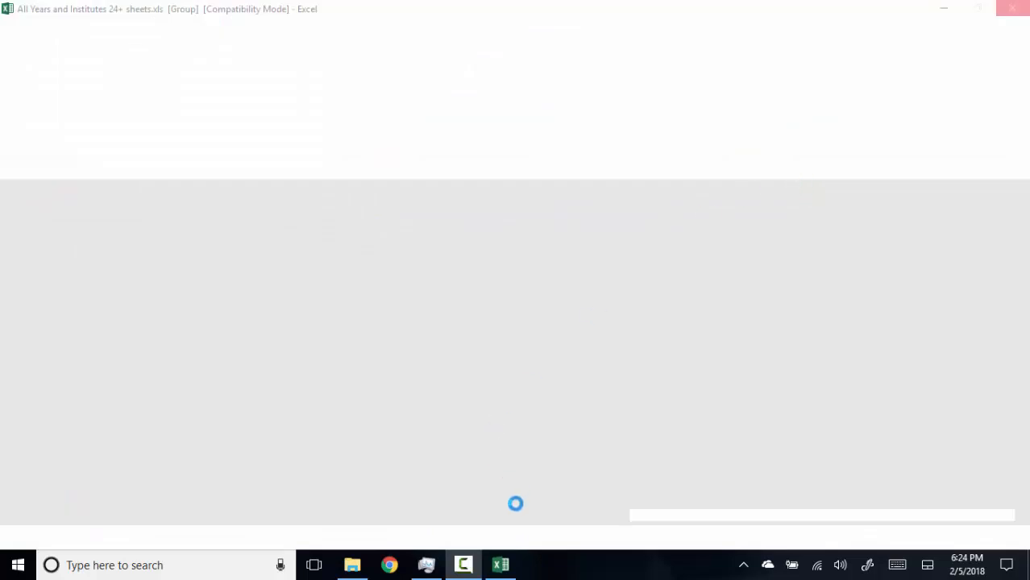
{"action": "left_click", "coordinate": [472, 566]}
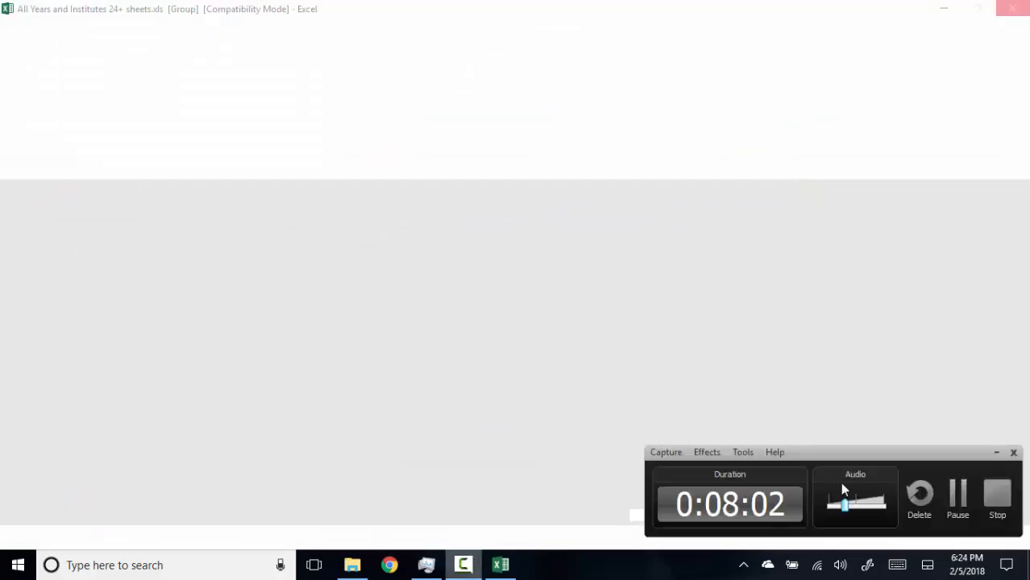
{"action": "left_click", "coordinate": [957, 492]}
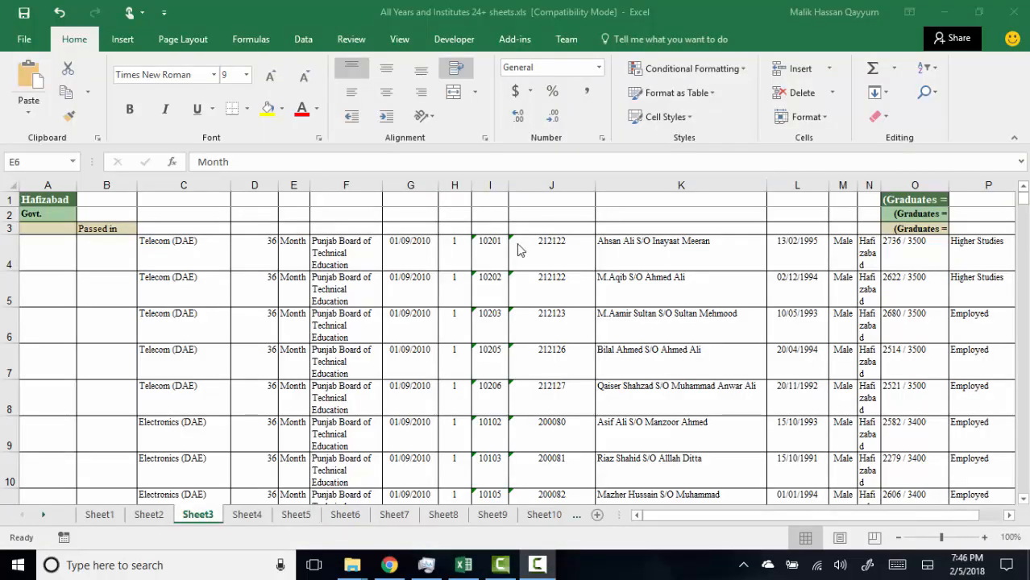
{"action": "left_click", "coordinate": [542, 571]}
{"action": "left_click", "coordinate": [542, 571]}
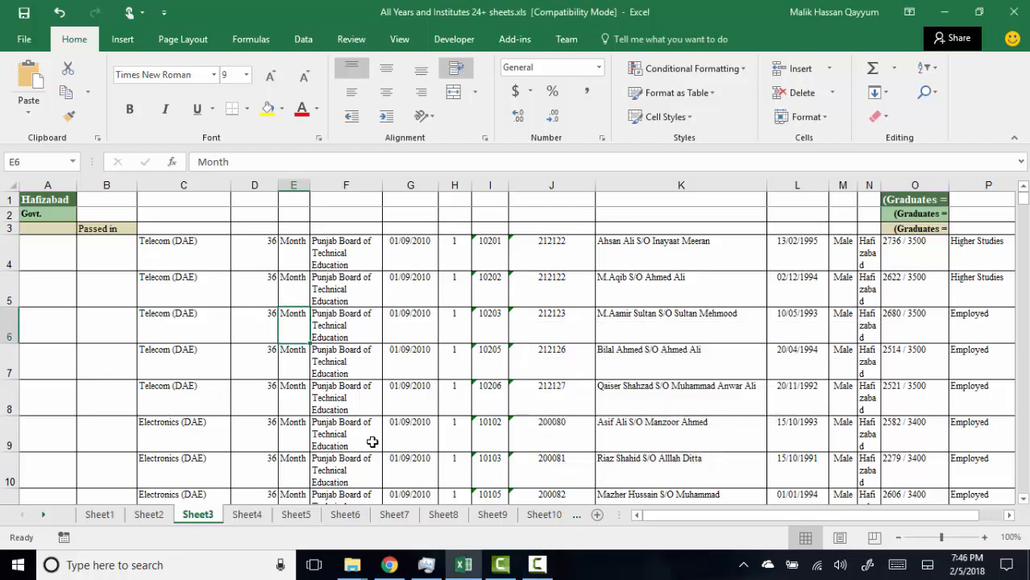
- Select all cells on Sheet3 and narrow the selection to Blanks with Go To Special
{"action": "key", "text": "ctrl+a"}
{"action": "key", "text": "ctrl+g"}
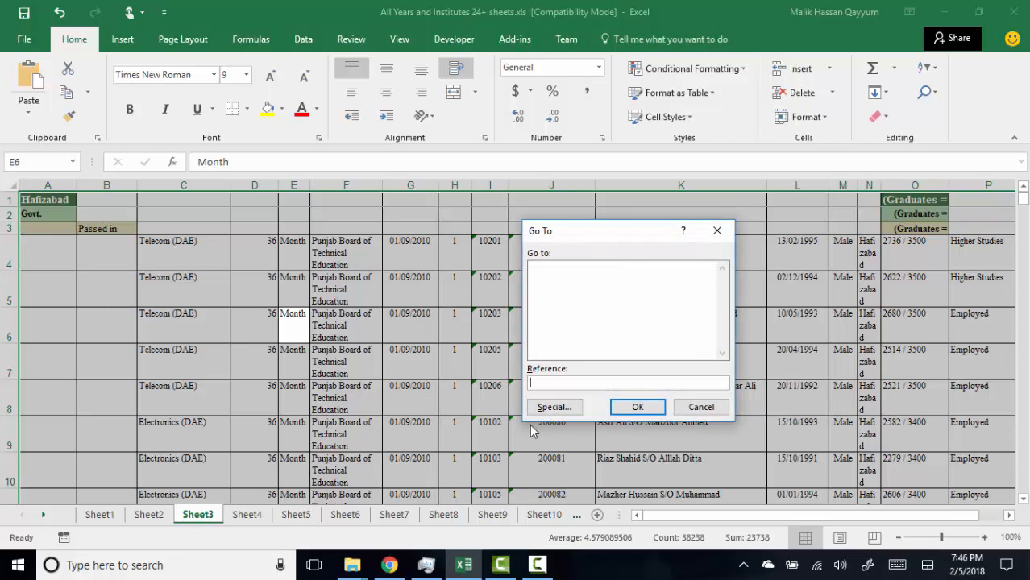
{"action": "left_click", "coordinate": [554, 408]}
{"action": "left_click", "coordinate": [542, 346]}
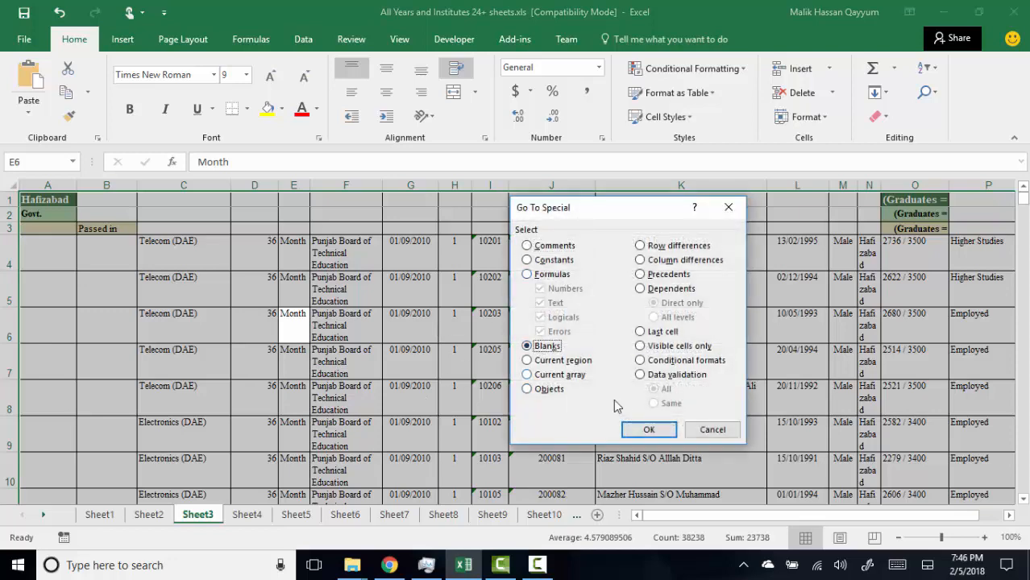
{"action": "left_click", "coordinate": [649, 429]}
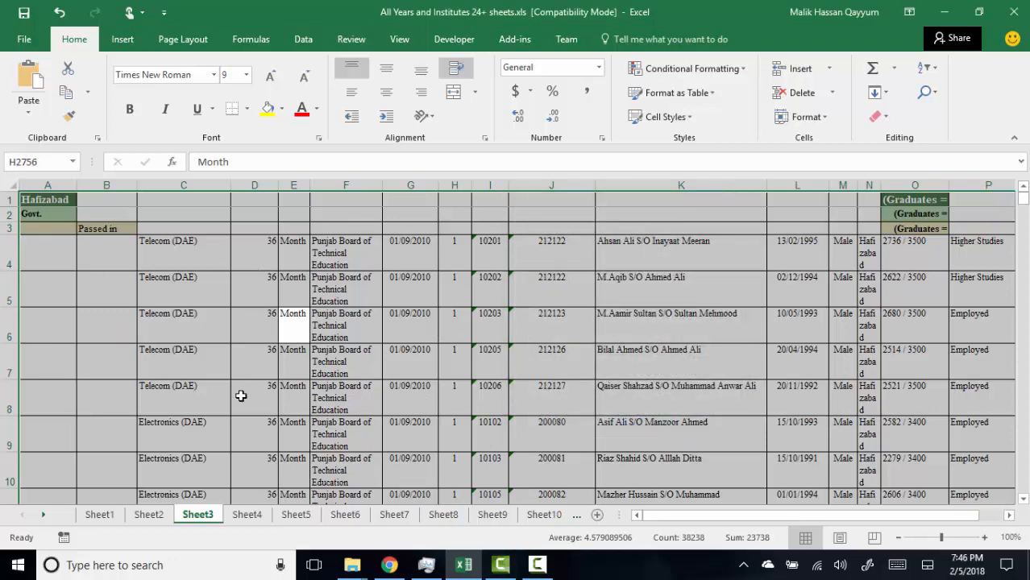
{"action": "key", "text": "ctrl+Home"}
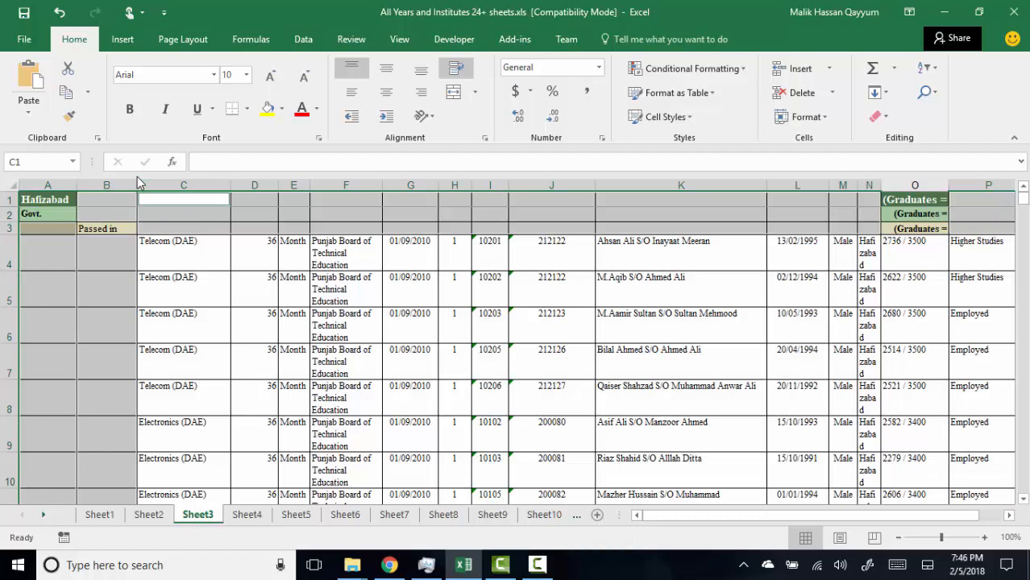
- Enter the formula =A2 in cell A3 and fill it into all selected blank cells at once
{"action": "left_click", "coordinate": [46, 231]}
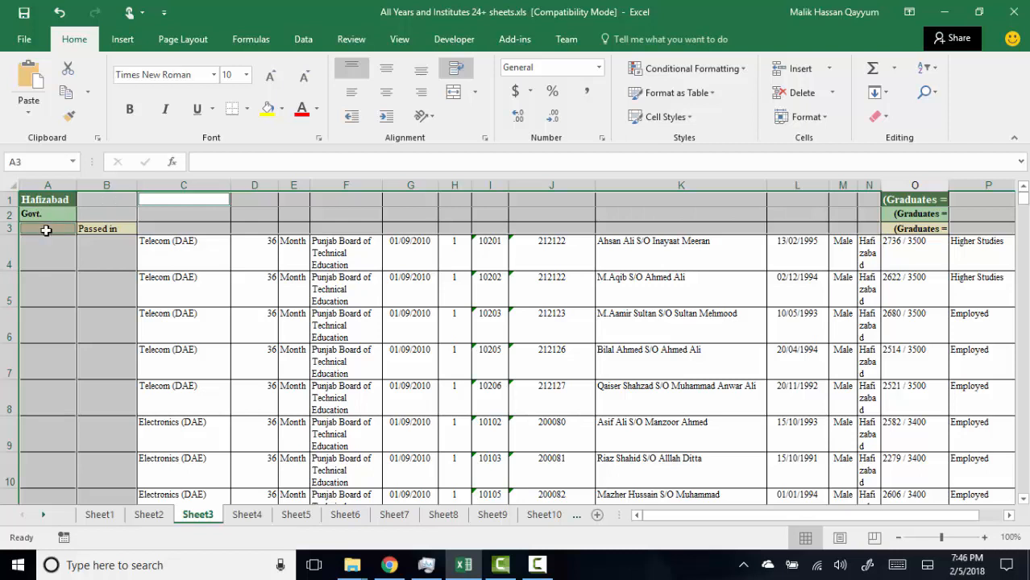
{"action": "left_click", "coordinate": [232, 156]}
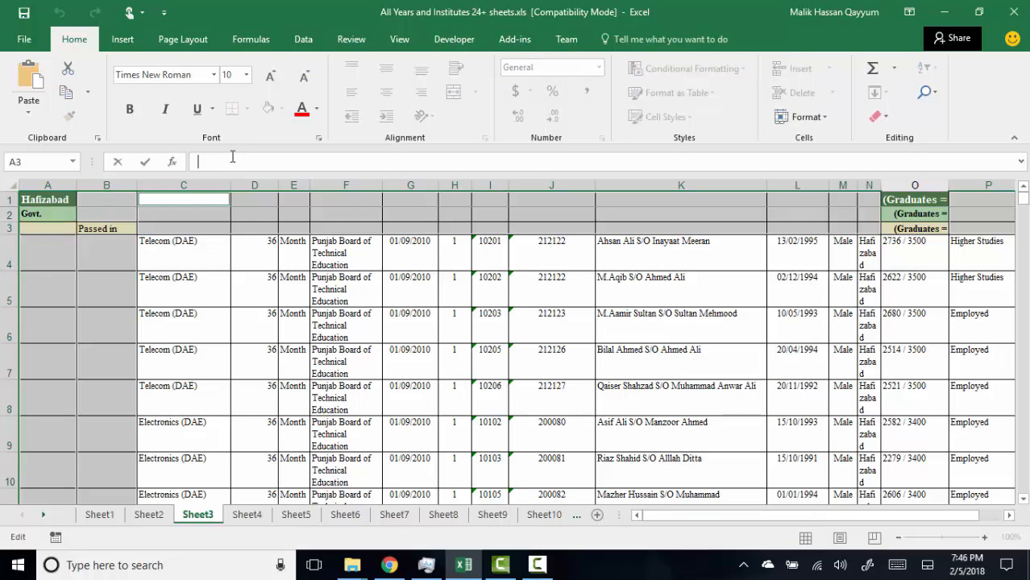
{"action": "type", "text": "="}
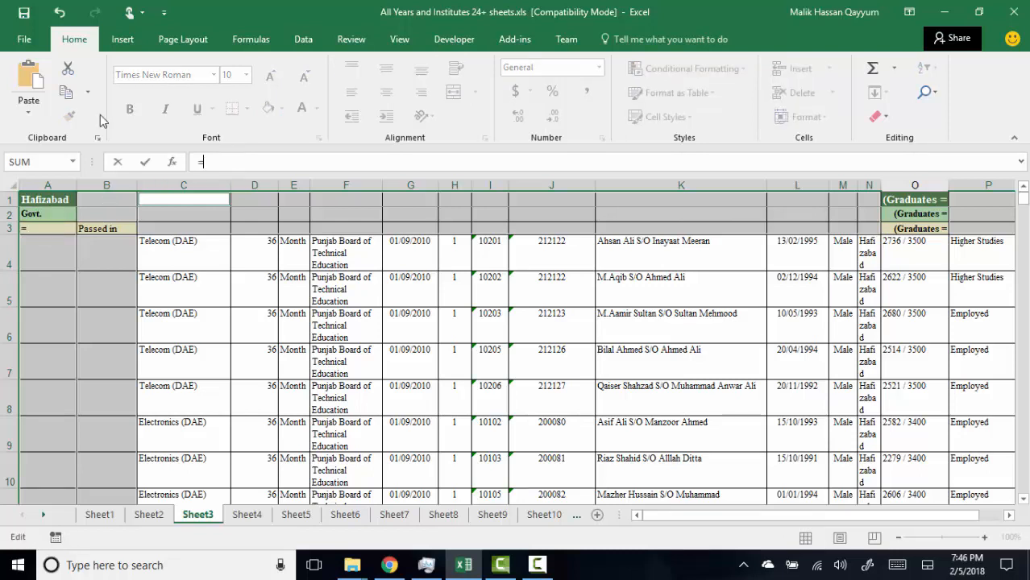
{"action": "left_click", "coordinate": [37, 214]}
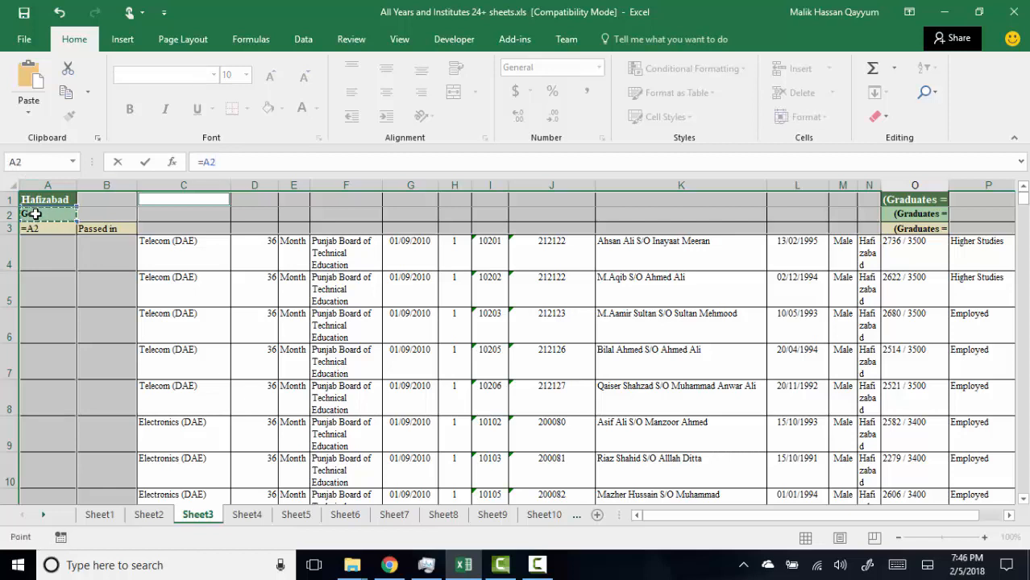
{"action": "key", "text": "ctrl+Return"}
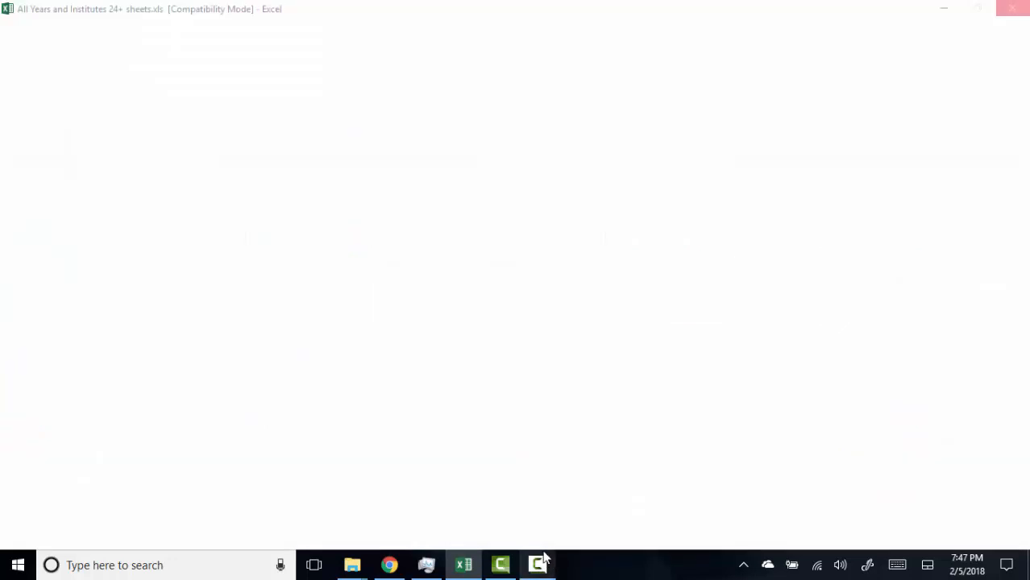
{"action": "left_click", "coordinate": [539, 562]}
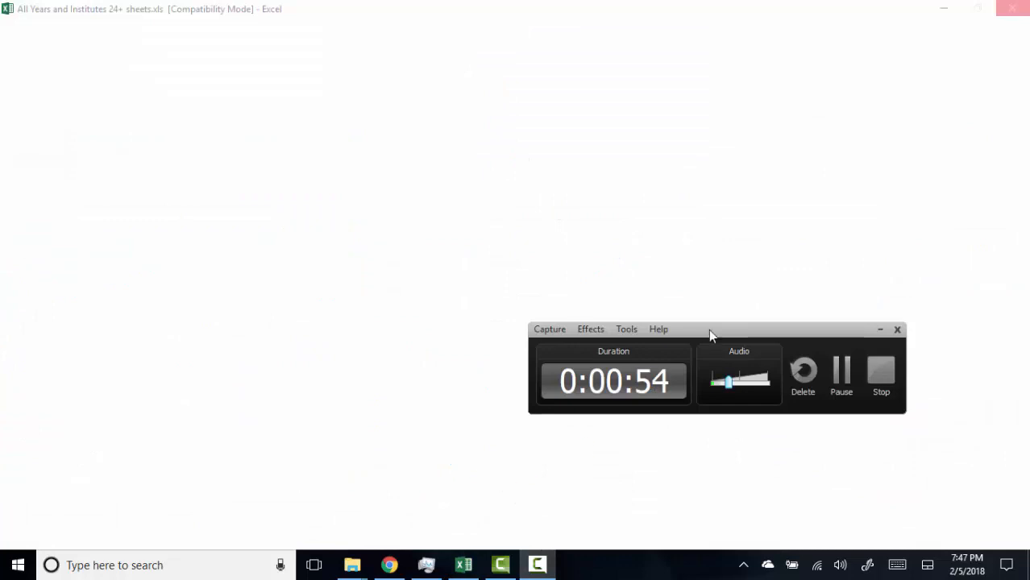
{"action": "left_click", "coordinate": [501, 565]}
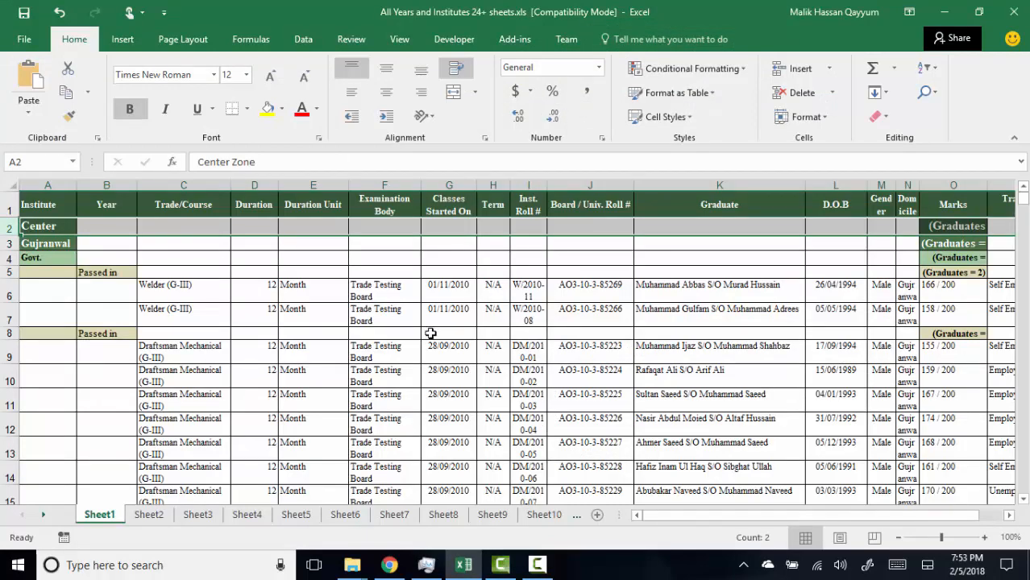
{"action": "left_click", "coordinate": [167, 521]}
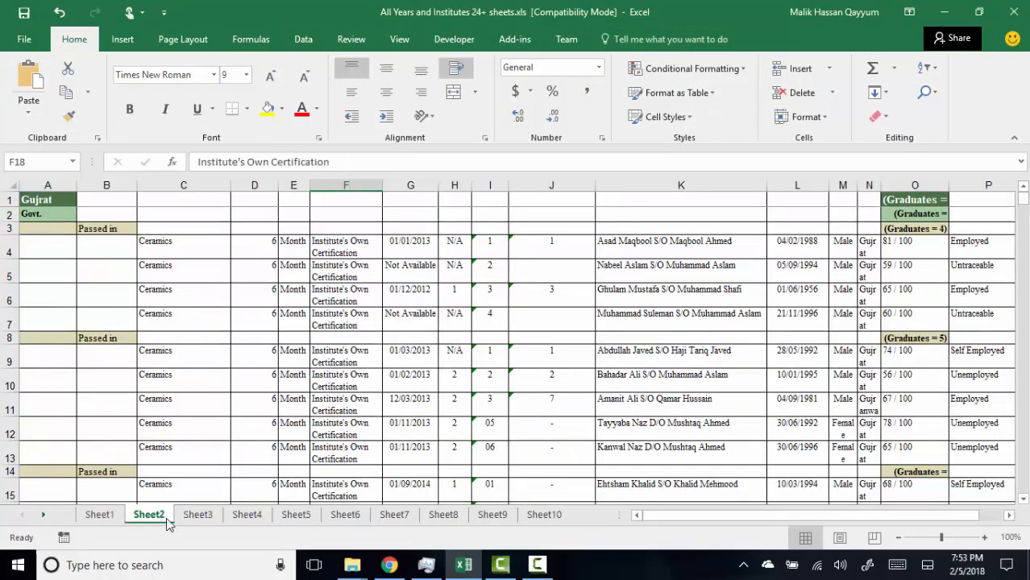
{"action": "scroll", "coordinate": [271, 306], "scroll_direction": "down", "scroll_amount": 2}
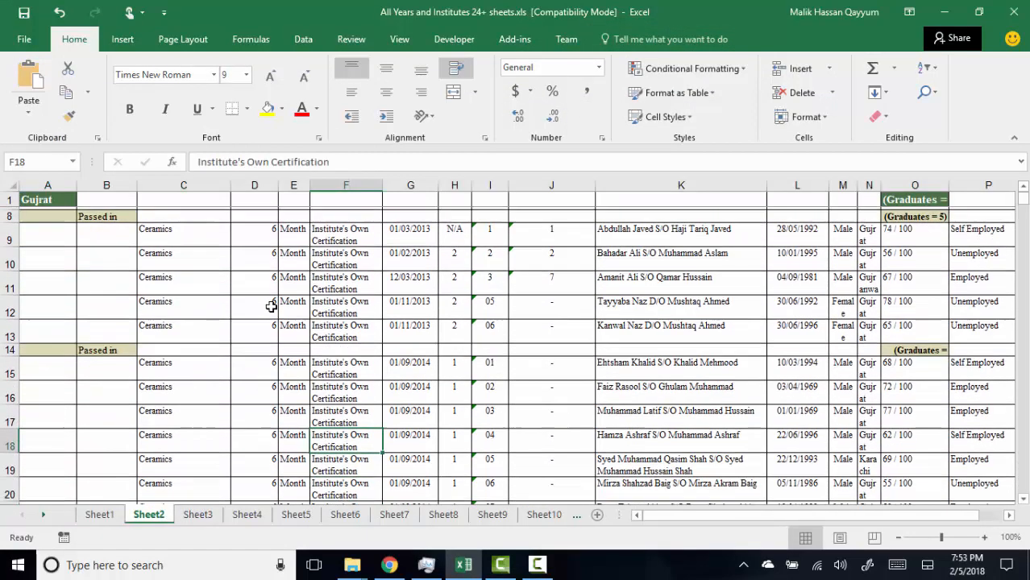
{"action": "scroll", "coordinate": [270, 307], "scroll_direction": "up", "scroll_amount": 2}
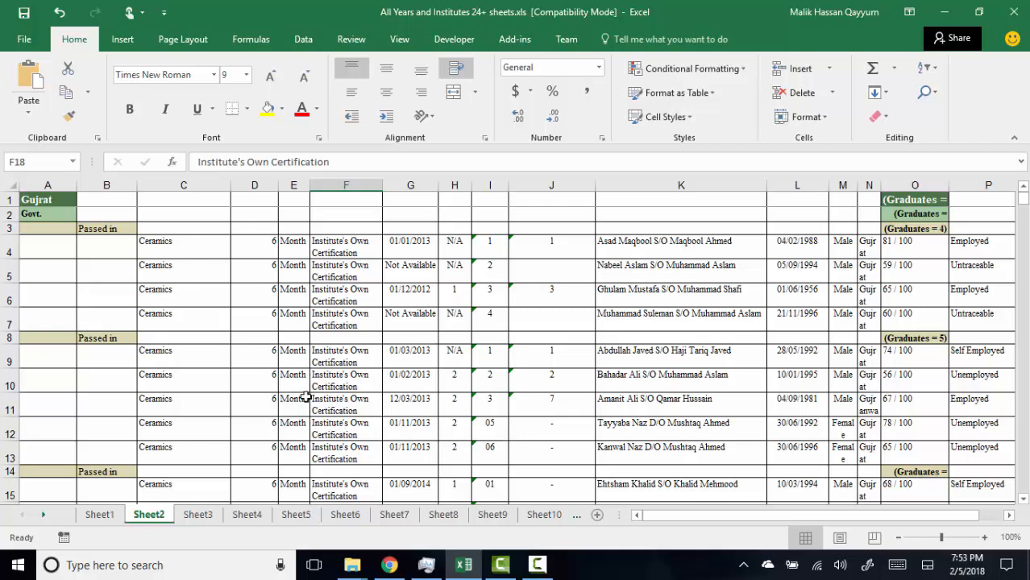
{"action": "left_click", "coordinate": [537, 566]}
{"action": "left_click", "coordinate": [853, 368]}
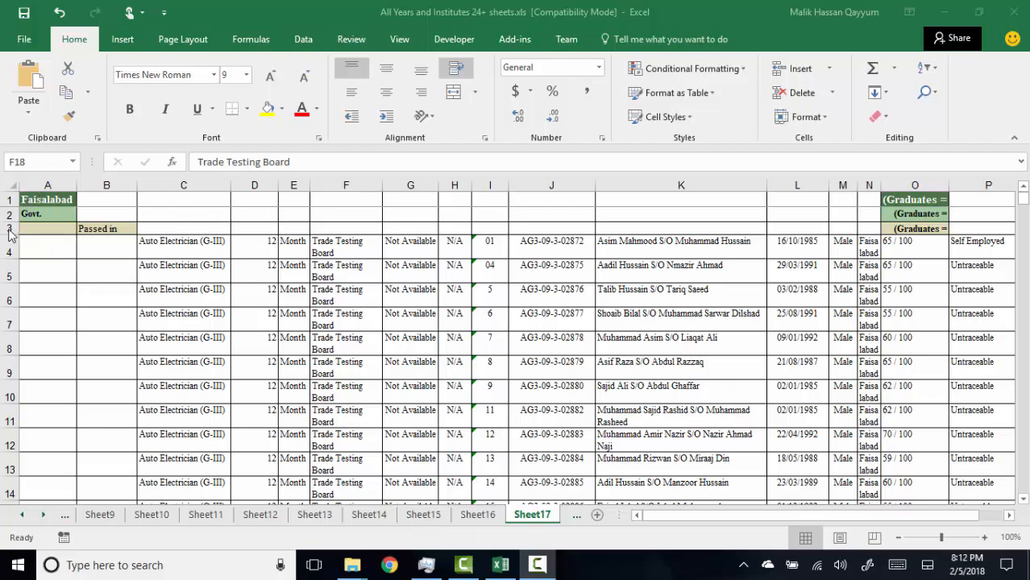
{"action": "left_click_drag", "start_coordinate": [10, 232], "coordinate": [8, 203]}
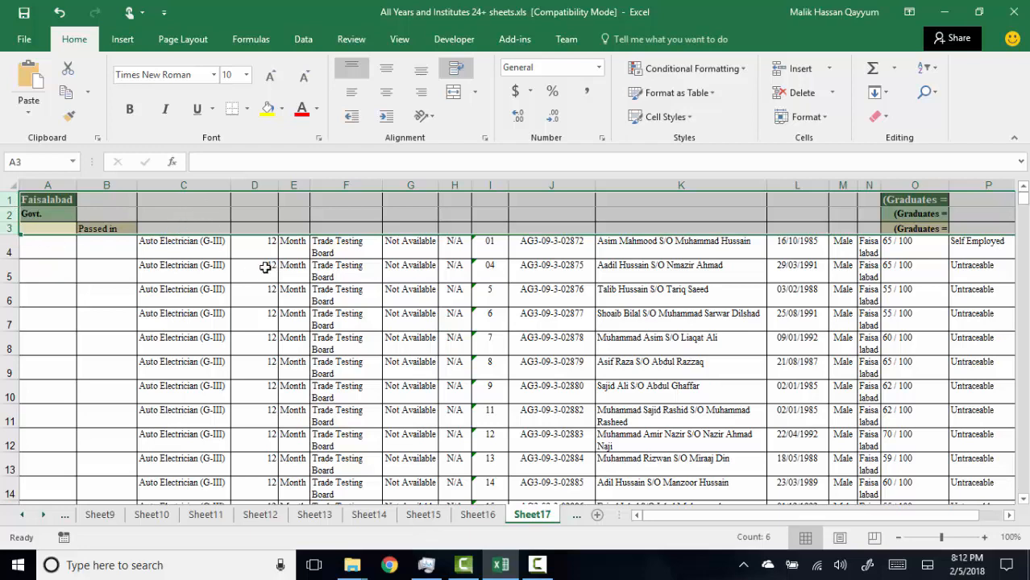
{"action": "left_click", "coordinate": [179, 337]}
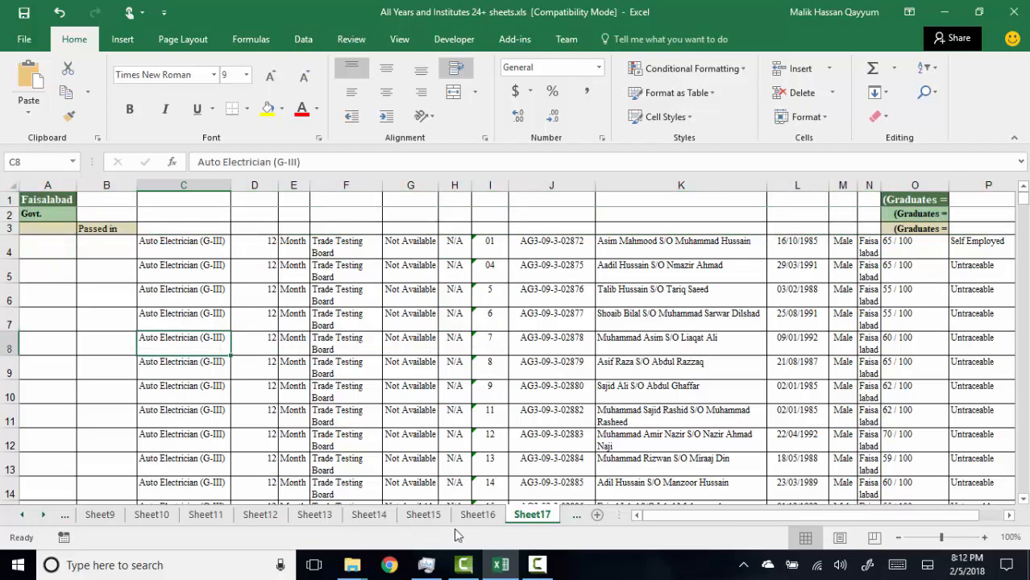
- Return to the first worksheets and group Sheet2 through Sheet34, leaving Sheet1 out of the group
{"action": "left_click", "coordinate": [22, 514]}
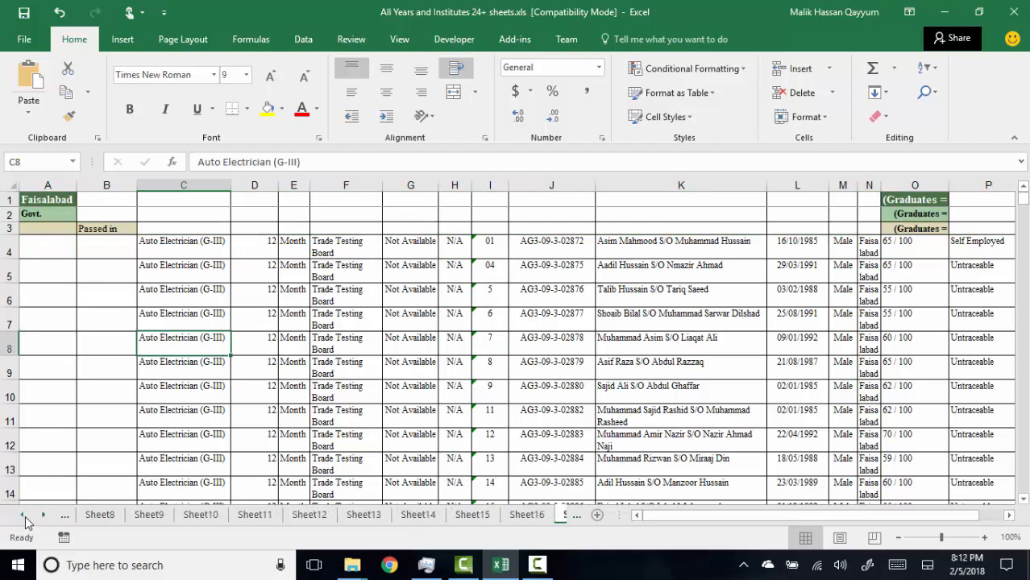
{"action": "left_click", "coordinate": [100, 515]}
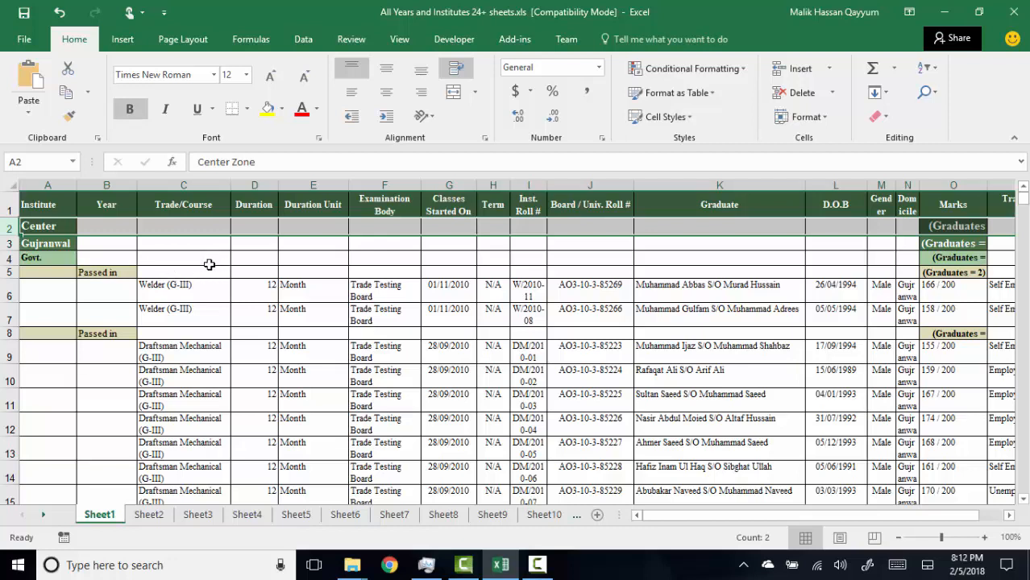
{"action": "left_click", "coordinate": [150, 515]}
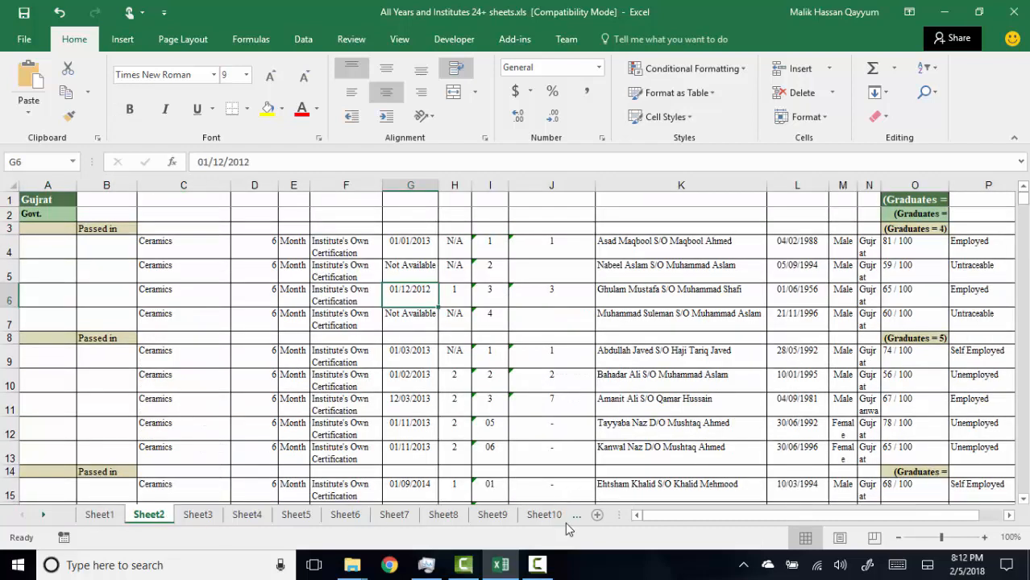
{"action": "left_click", "coordinate": [46, 514]}
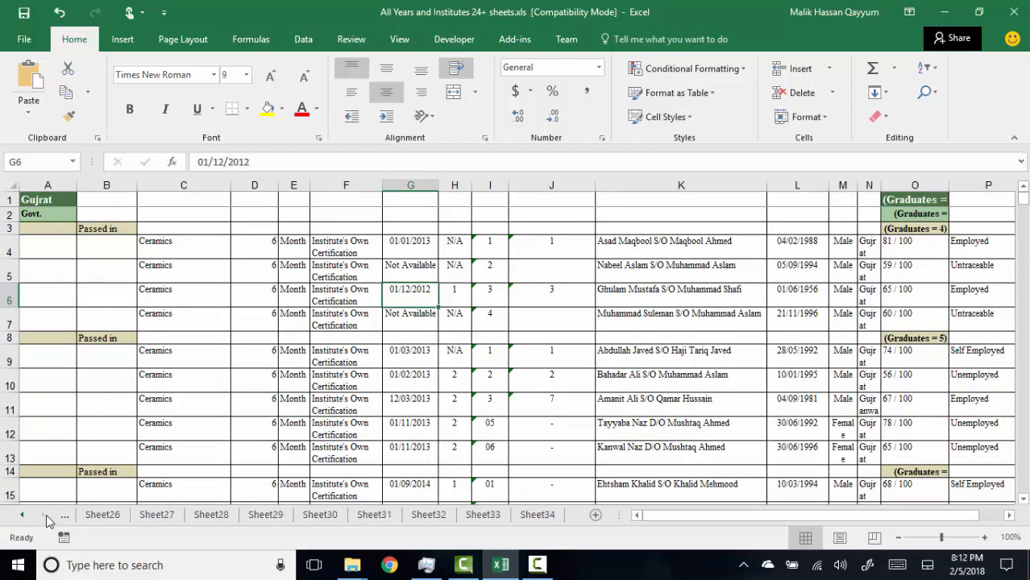
{"action": "left_click", "coordinate": [538, 516], "text": "shift"}
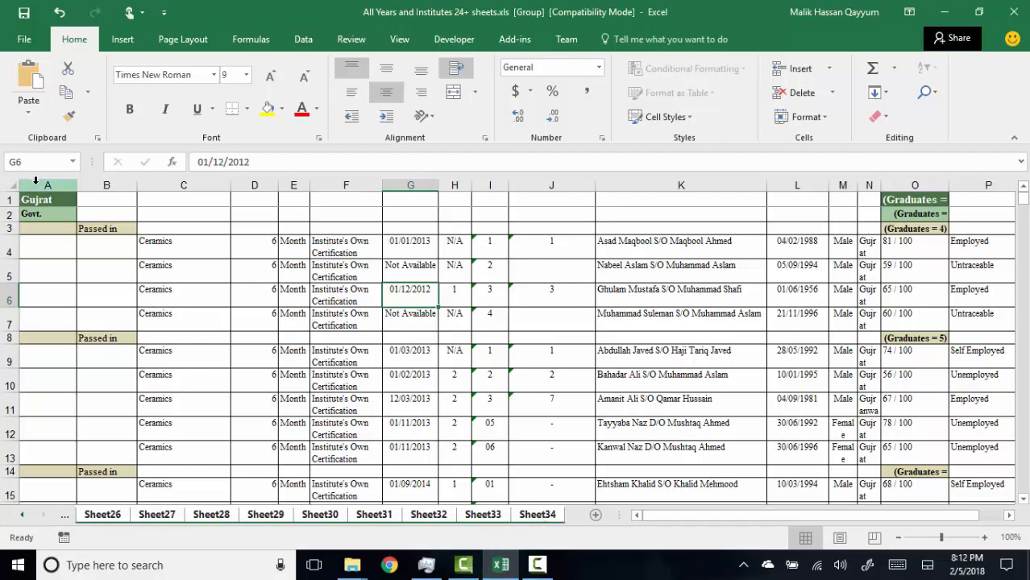
{"action": "left_click", "coordinate": [35, 181]}
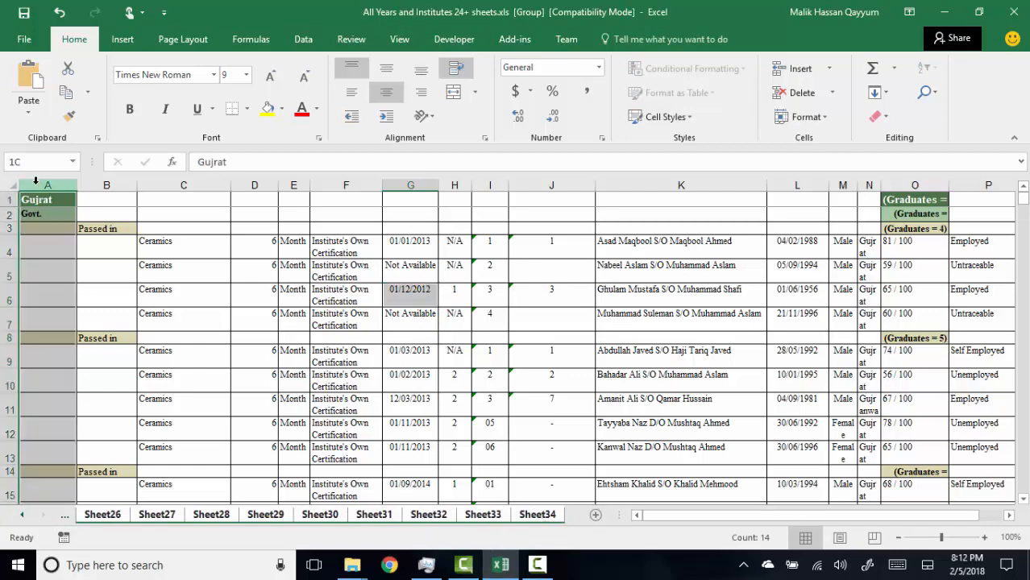
{"action": "left_click", "coordinate": [108, 186], "text": "ctrl"}
{"action": "left_click", "coordinate": [107, 214], "text": "ctrl"}
{"action": "left_click", "coordinate": [116, 203], "text": "ctrl"}
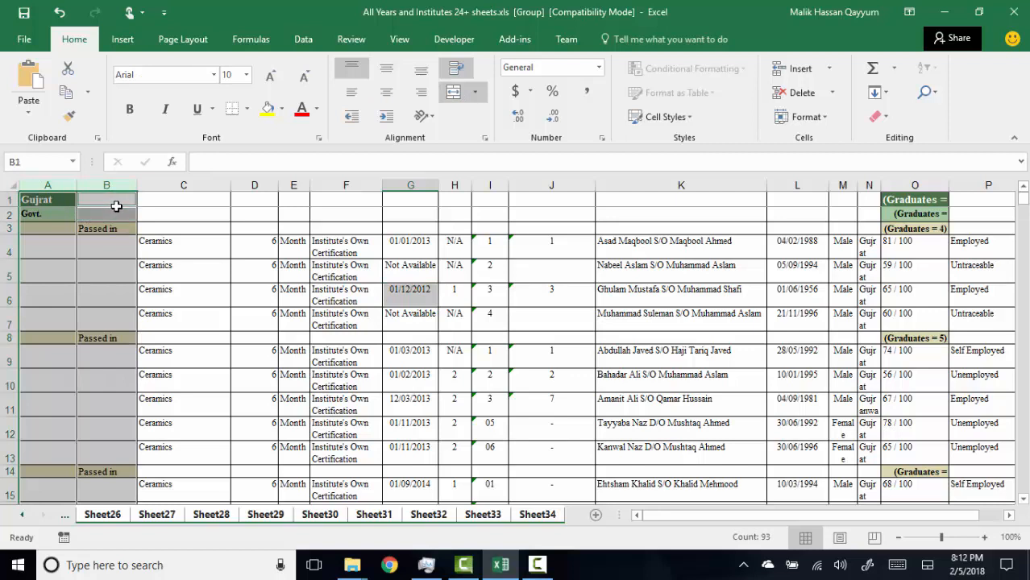
{"action": "left_click", "coordinate": [117, 215], "text": "ctrl"}
{"action": "left_click", "coordinate": [116, 203], "text": "ctrl"}
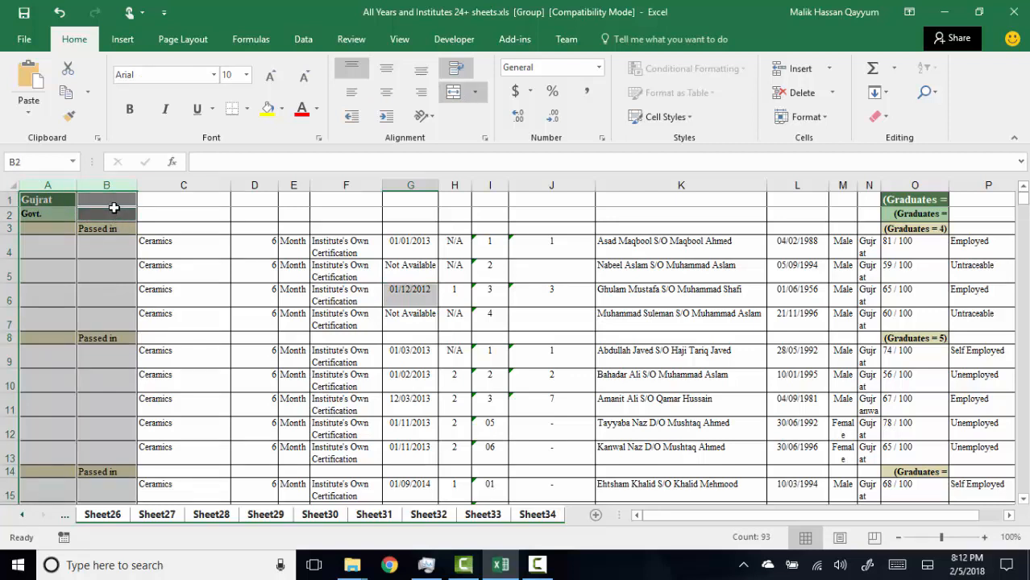
{"action": "left_click", "coordinate": [112, 199]}
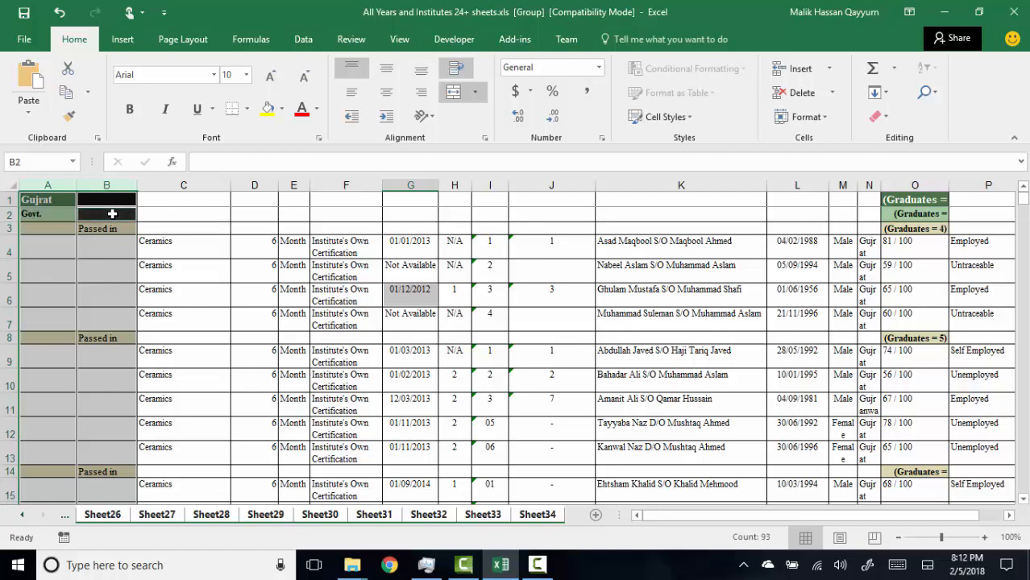
{"action": "left_click", "coordinate": [176, 211]}
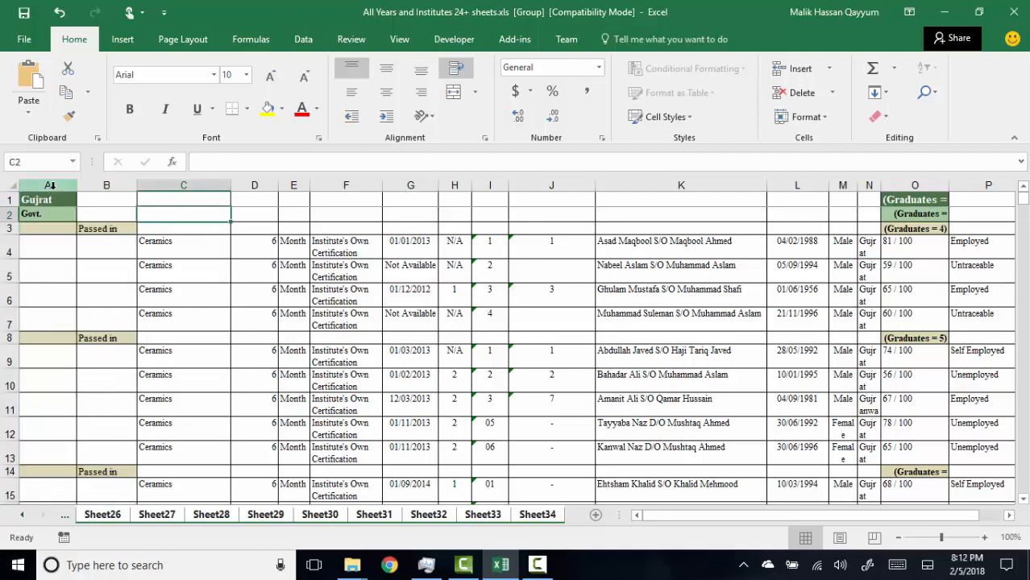
{"action": "left_click", "coordinate": [52, 186], "text": "ctrl"}
{"action": "left_click", "coordinate": [107, 186], "text": "ctrl"}
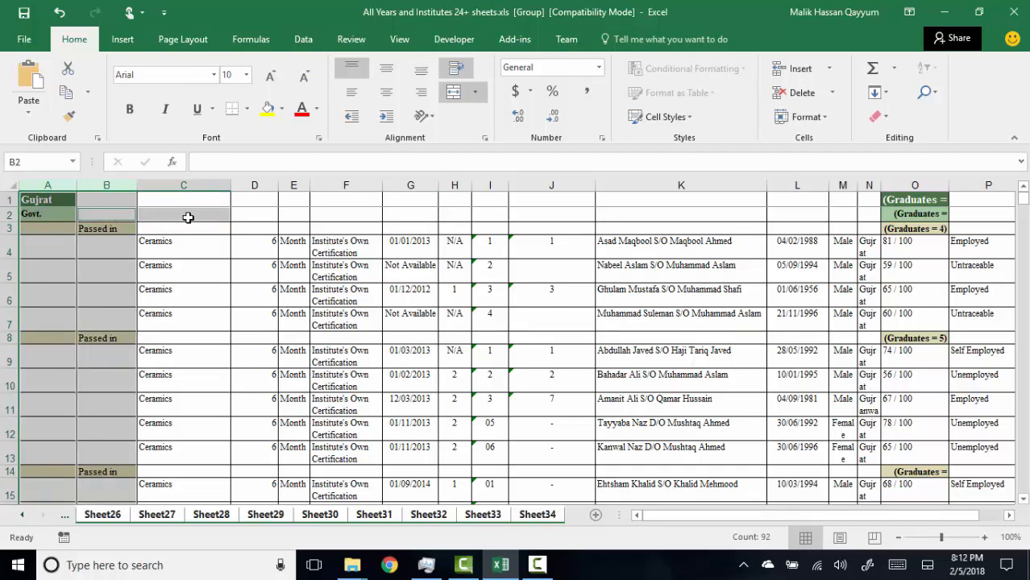
{"action": "left_click_drag", "start_coordinate": [187, 216], "coordinate": [104, 202]}
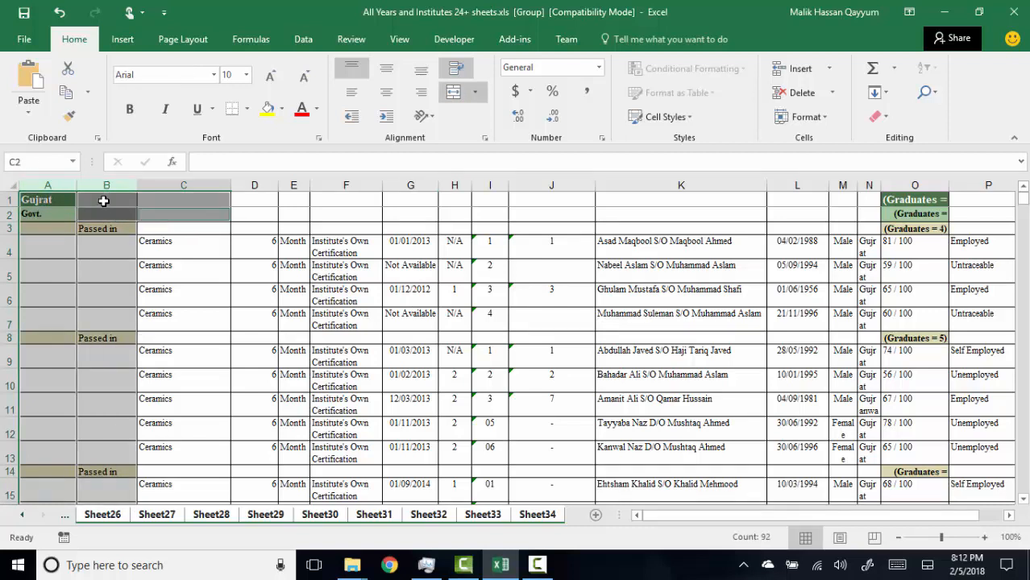
{"action": "right_click", "coordinate": [97, 199]}
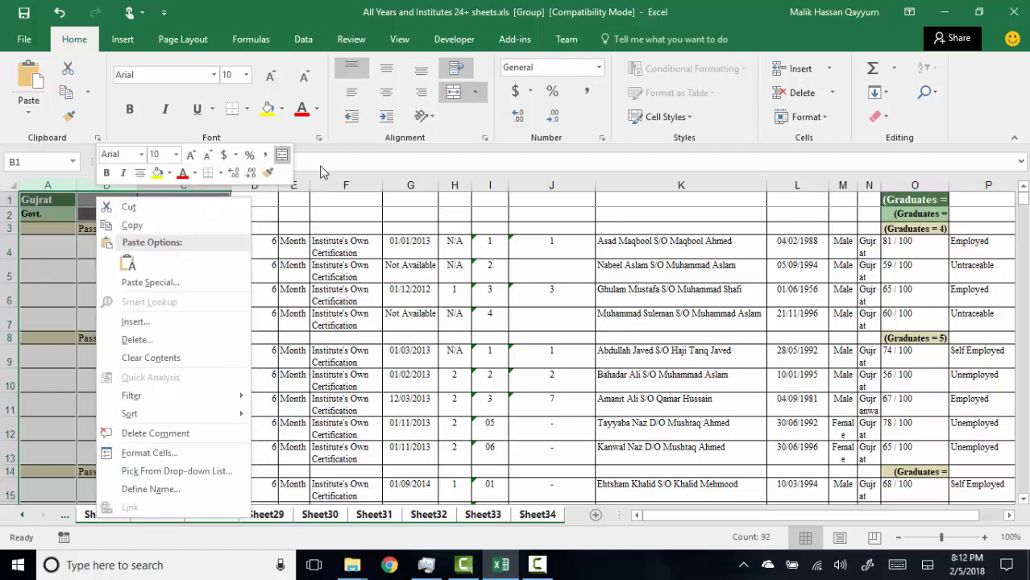
{"action": "left_click", "coordinate": [320, 167]}
{"action": "left_click", "coordinate": [117, 241]}
- Select columns A and B on the grouped worksheets and narrow the selection to Blanks with Go To Special
{"action": "left_click", "coordinate": [47, 187]}
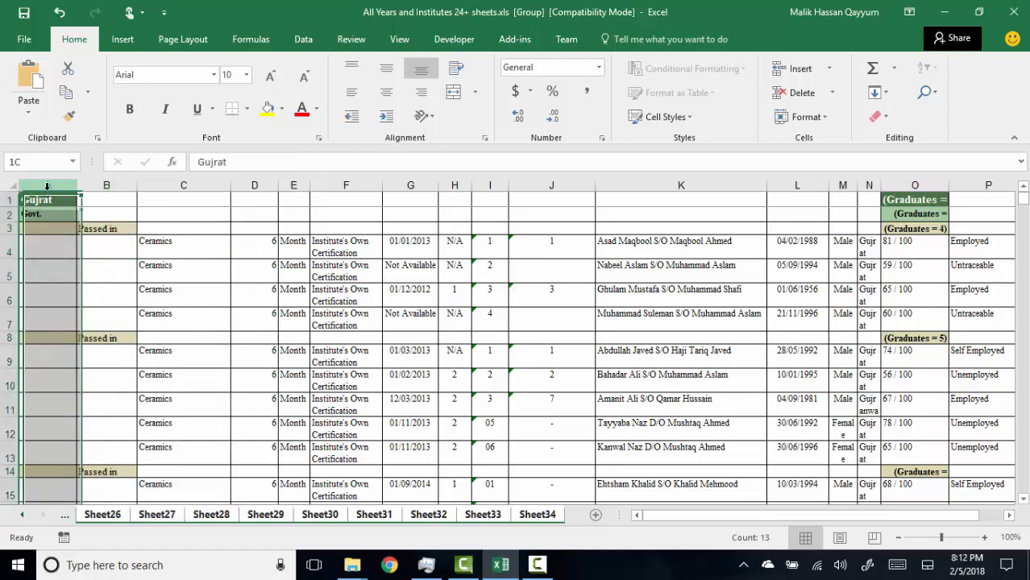
{"action": "left_click", "coordinate": [106, 186], "text": "ctrl"}
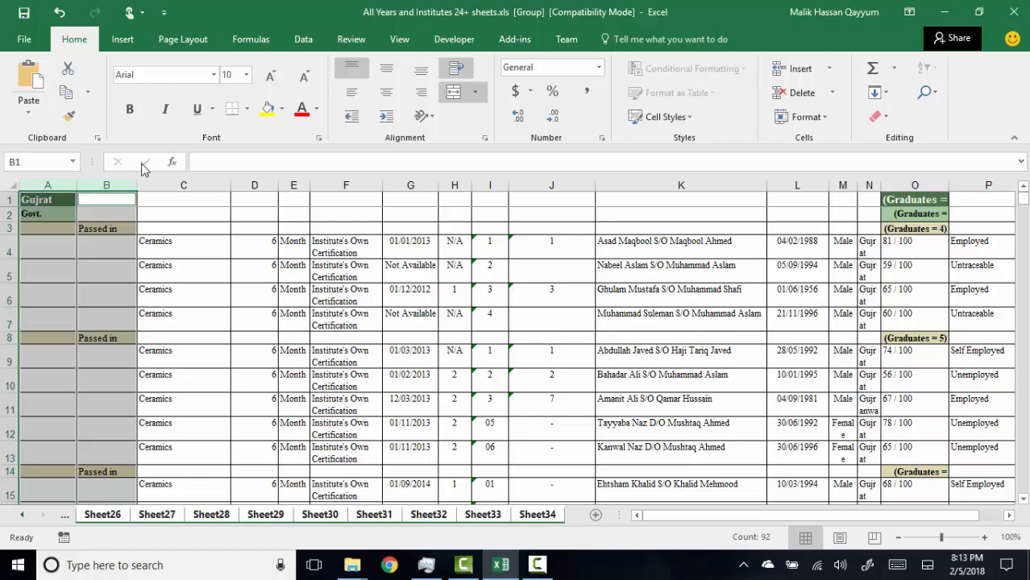
{"action": "key", "text": "ctrl+g"}
{"action": "left_click", "coordinate": [555, 407]}
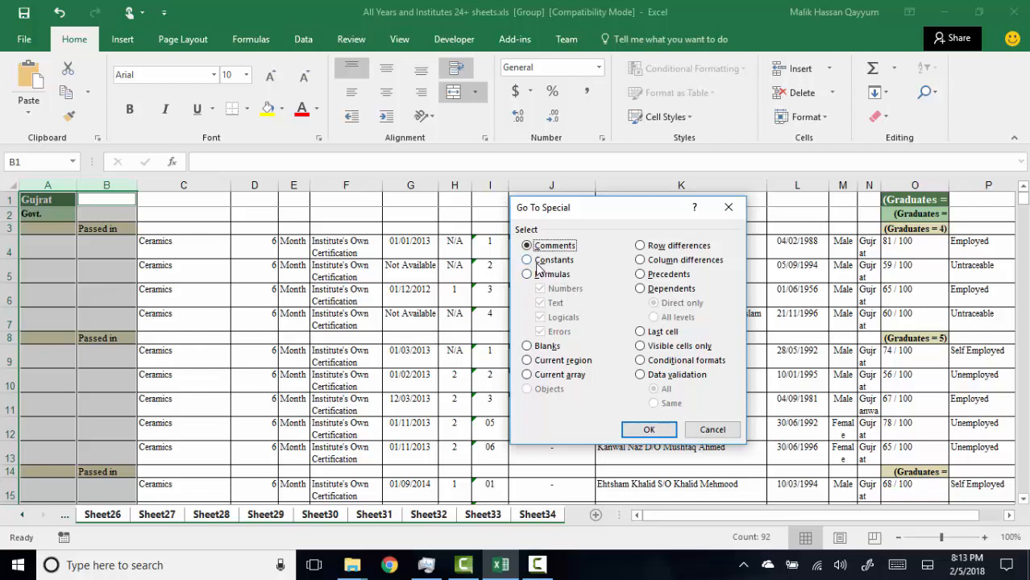
{"action": "left_click", "coordinate": [532, 346]}
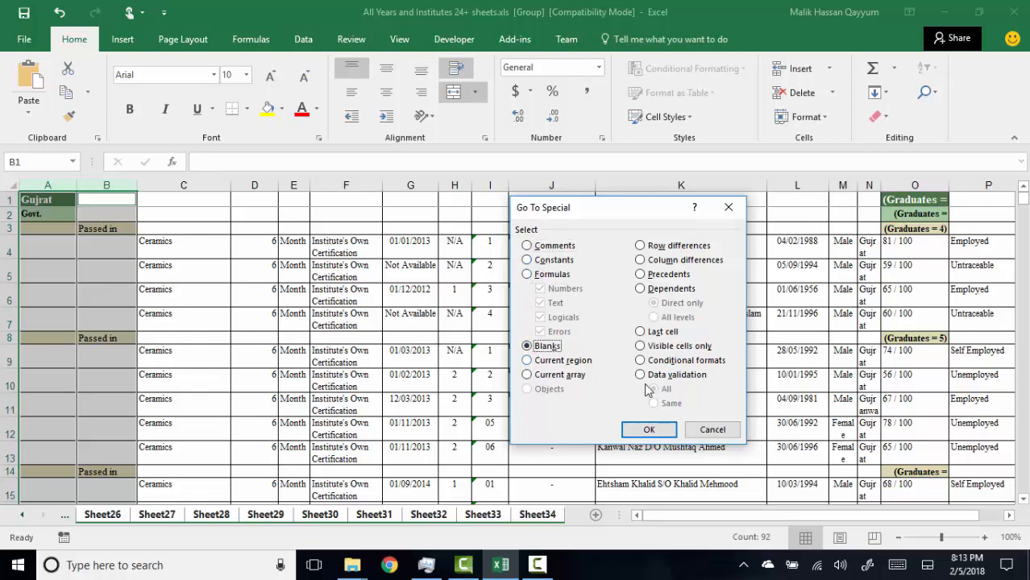
{"action": "left_click", "coordinate": [649, 431]}
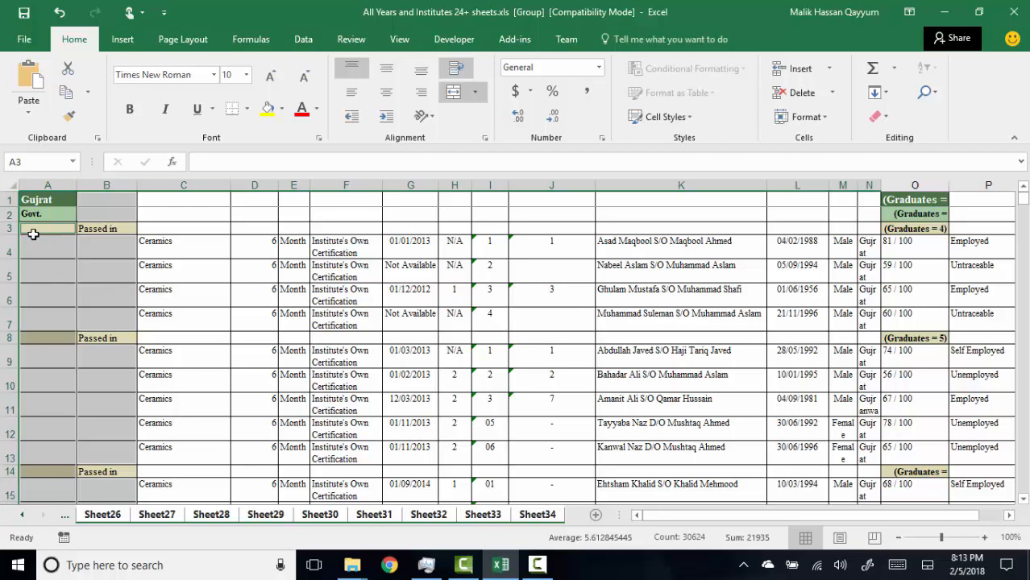
- Enter the formula =A2 in cell A3 and fill it into all selected blanks of columns A and B
{"action": "left_click", "coordinate": [226, 164]}
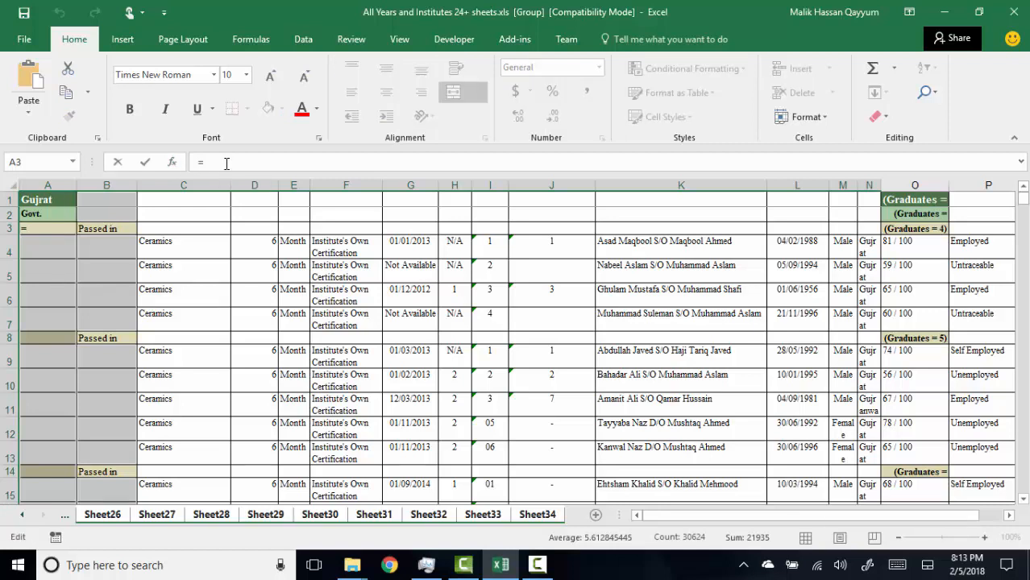
{"action": "type", "text": "="}
{"action": "left_click", "coordinate": [32, 214]}
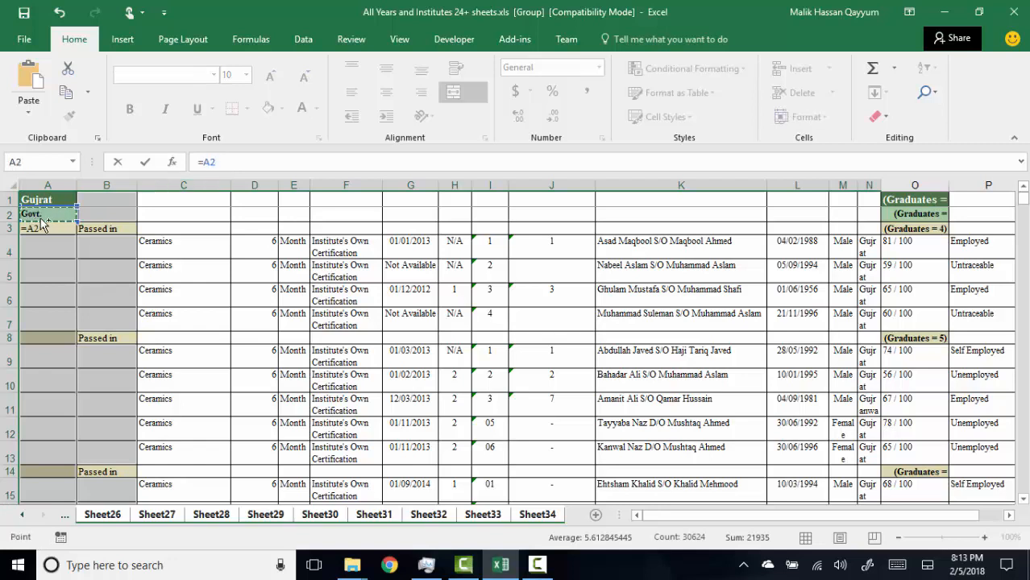
{"action": "key", "text": "ctrl+Return"}
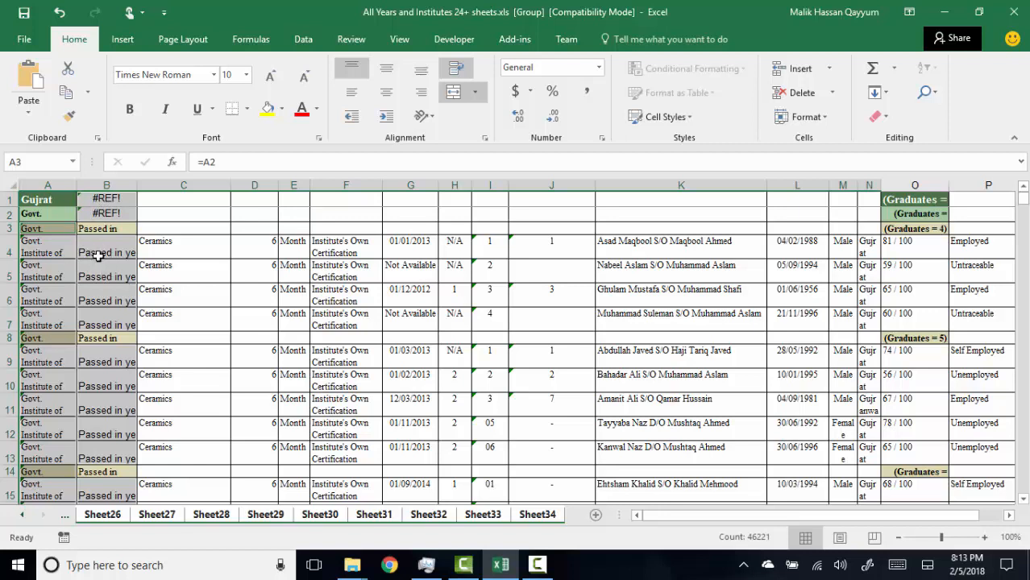
- Try to copy the filled cells, columns A and B, and the entire sheet across the grouped worksheets
{"action": "key", "text": "ctrl+c"}
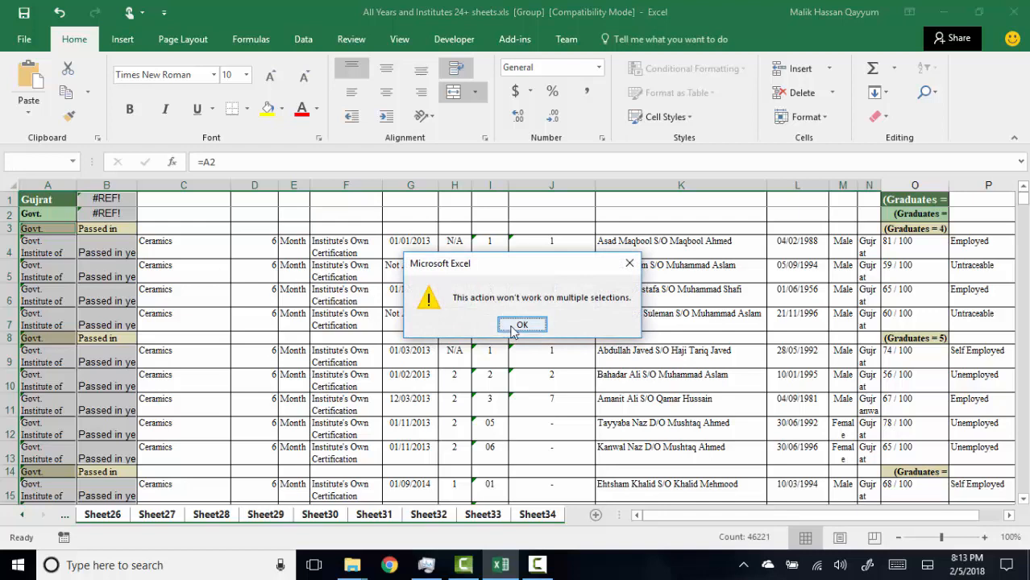
{"action": "left_click", "coordinate": [522, 325]}
{"action": "left_click_drag", "start_coordinate": [69, 185], "coordinate": [92, 184]}
{"action": "left_click", "coordinate": [93, 184], "text": "ctrl"}
{"action": "key", "text": "ctrl+c"}
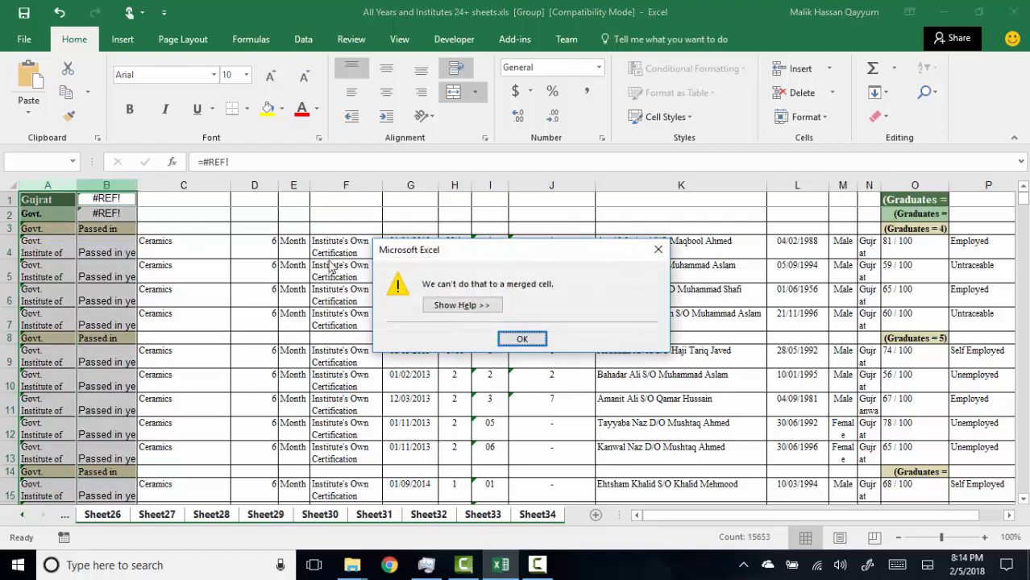
{"action": "left_click", "coordinate": [532, 340]}
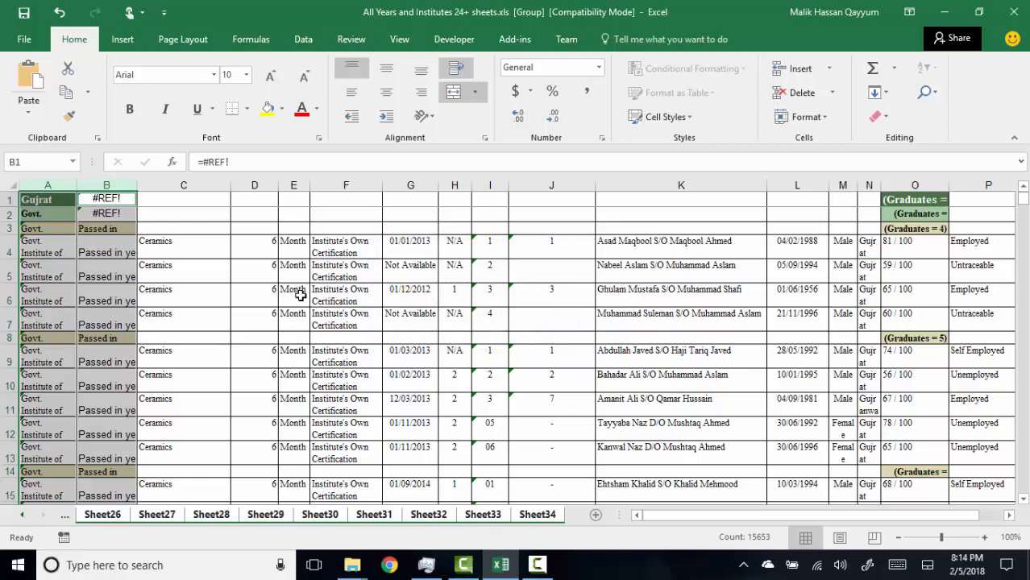
{"action": "key", "text": "ctrl+c"}
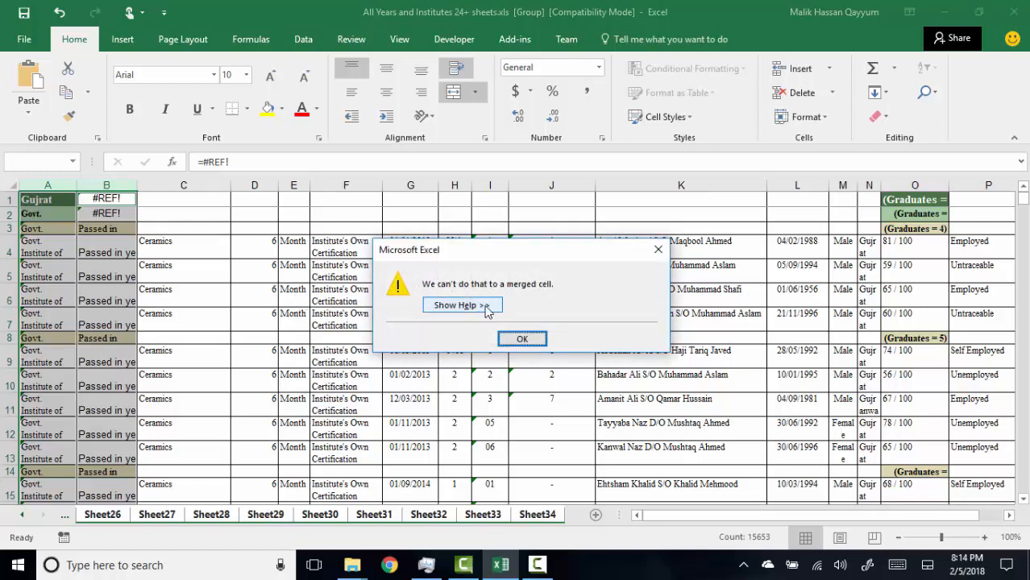
{"action": "left_click", "coordinate": [524, 338]}
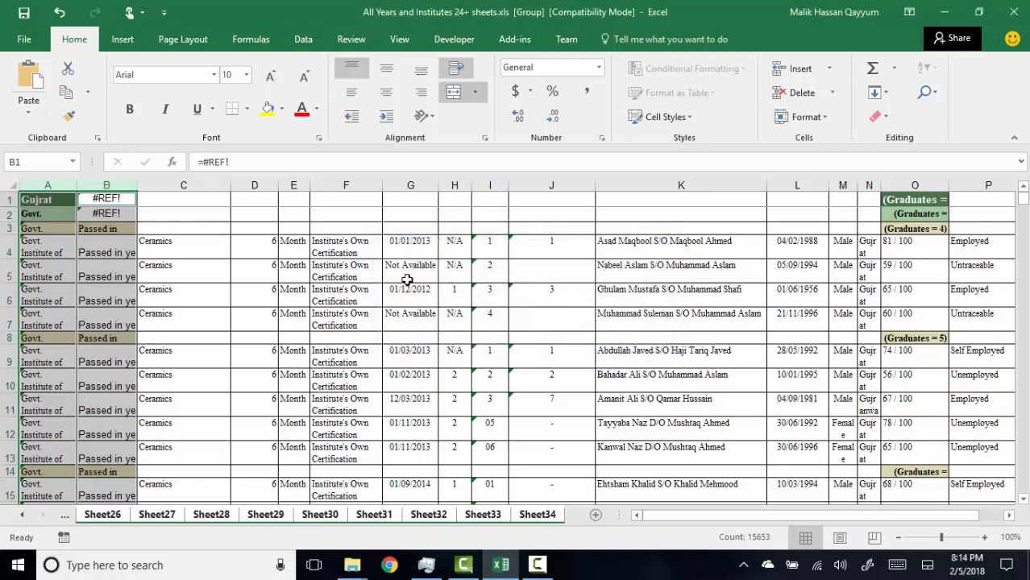
{"action": "key", "text": "ctrl+a"}
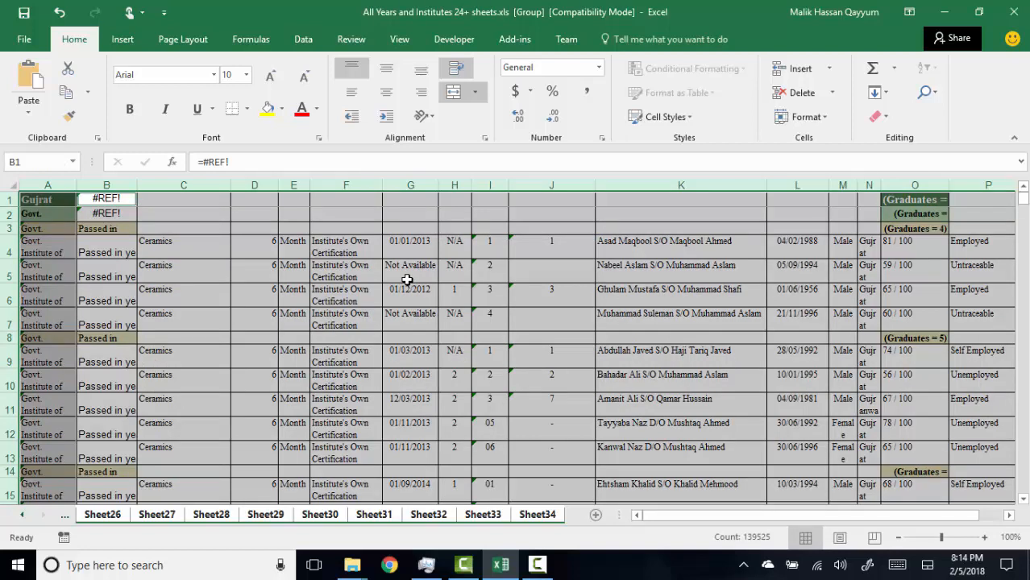
{"action": "key", "text": "ctrl+c"}
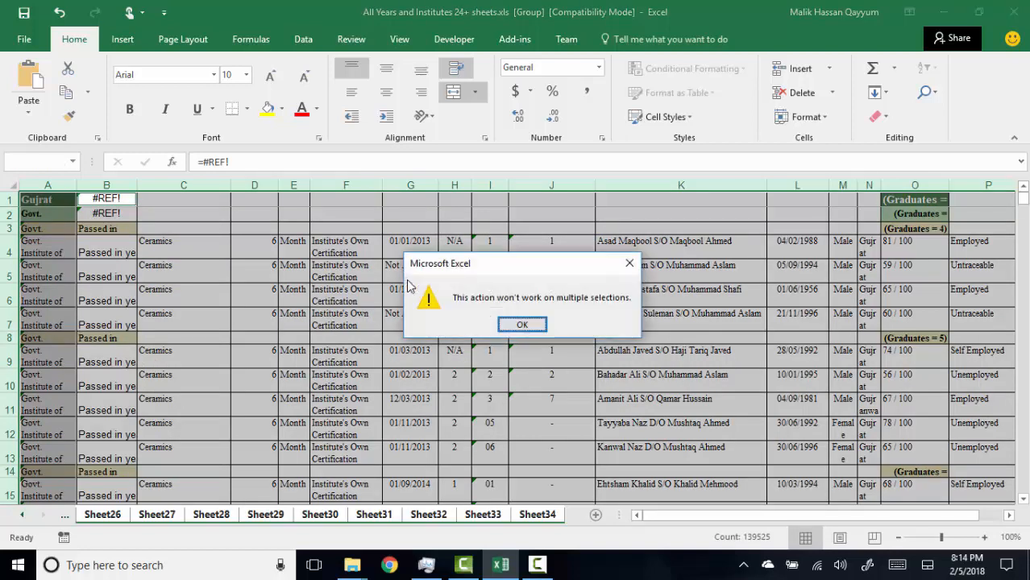
{"action": "left_click", "coordinate": [522, 325]}
- Copy all cells of the grouped worksheets and paste them back in place as Values with Paste Special
{"action": "left_click", "coordinate": [427, 299]}
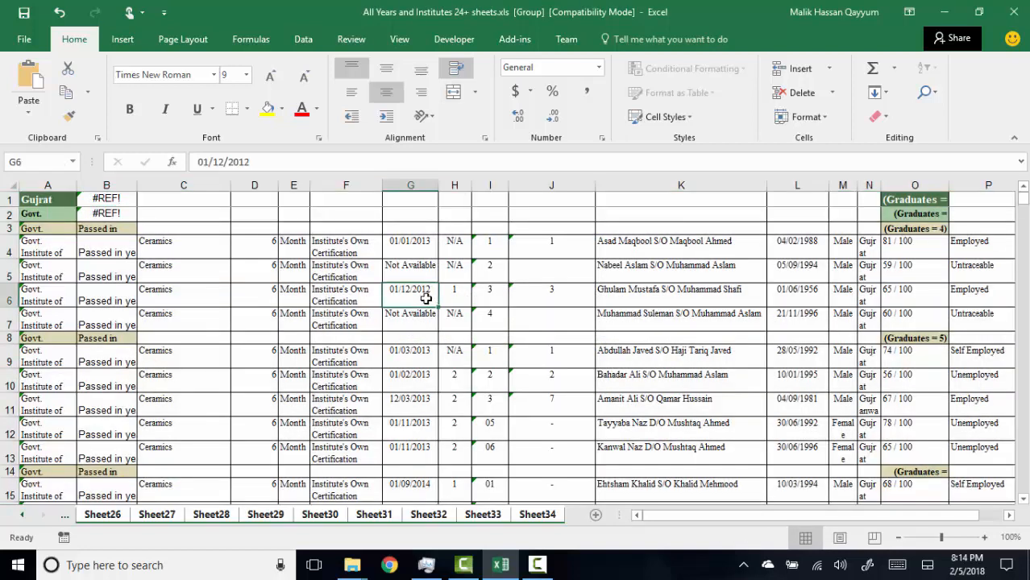
{"action": "key", "text": "ctrl+a"}
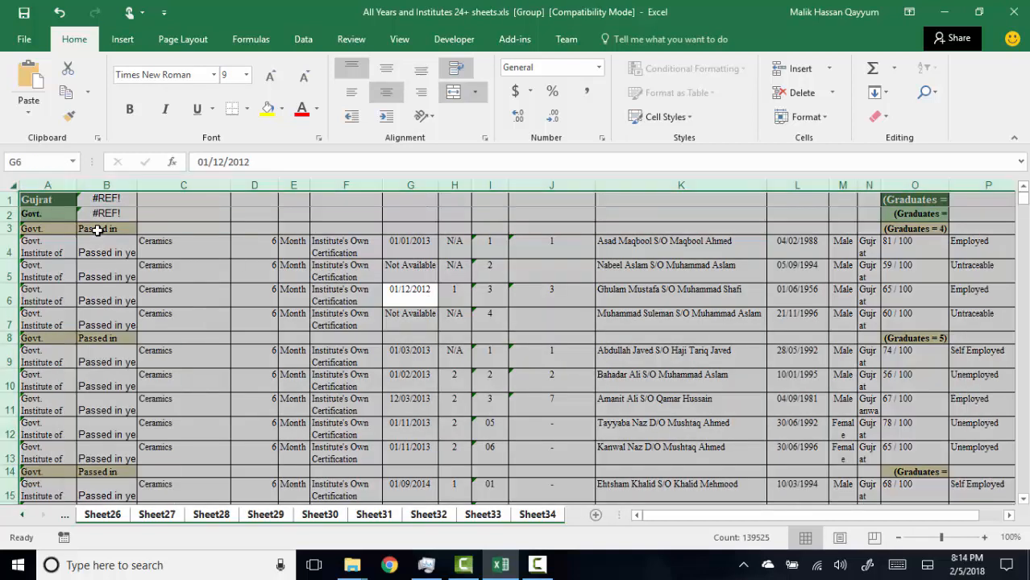
{"action": "key", "text": "ctrl+c"}
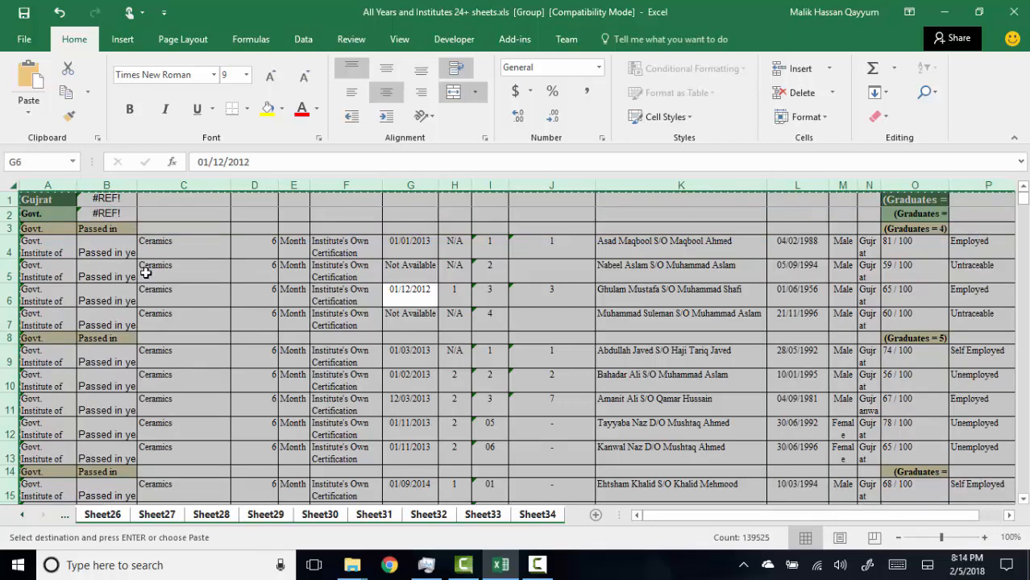
{"action": "key", "text": "ctrl+alt+v"}
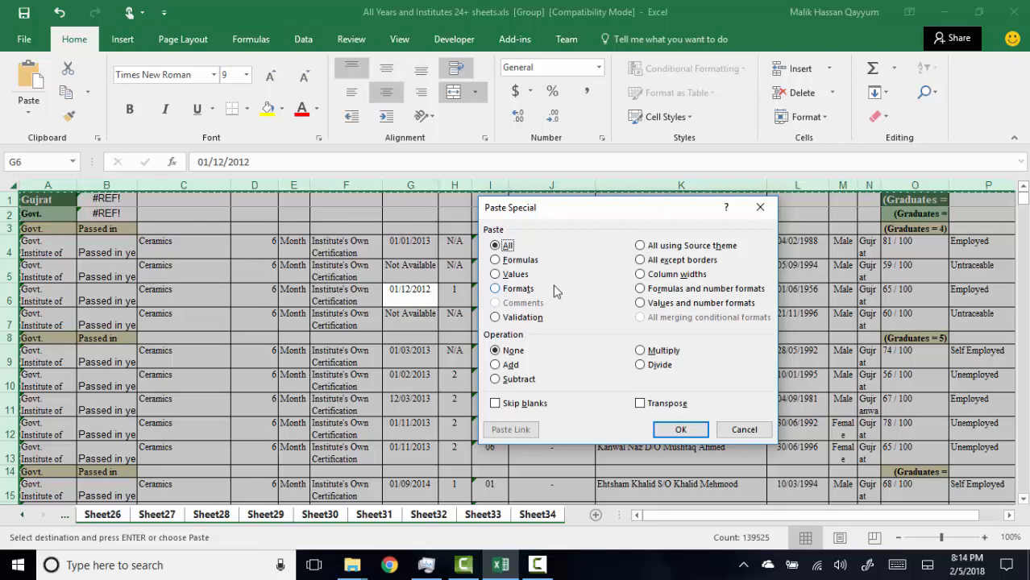
{"action": "left_click", "coordinate": [504, 275]}
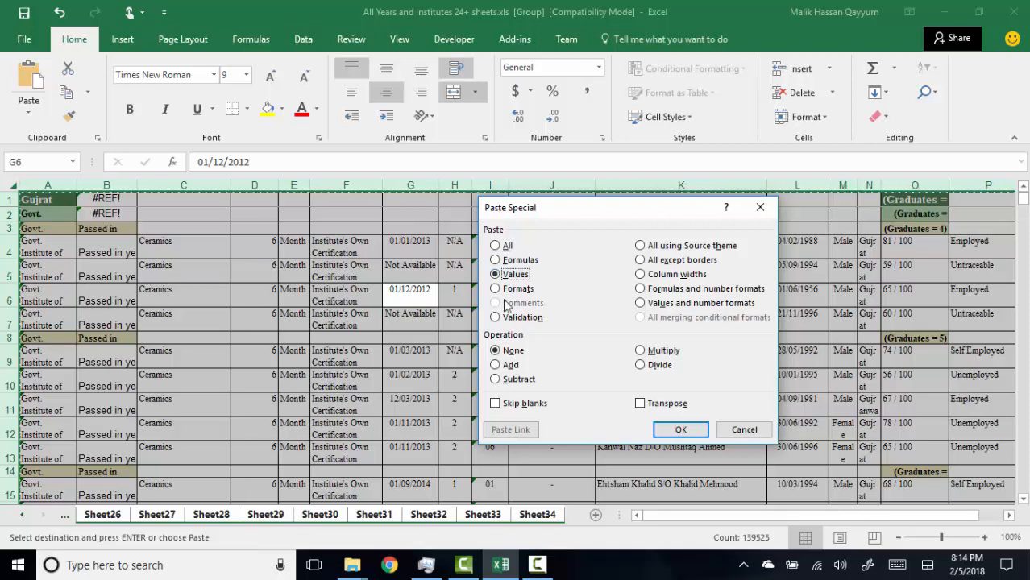
{"action": "left_click", "coordinate": [681, 430]}
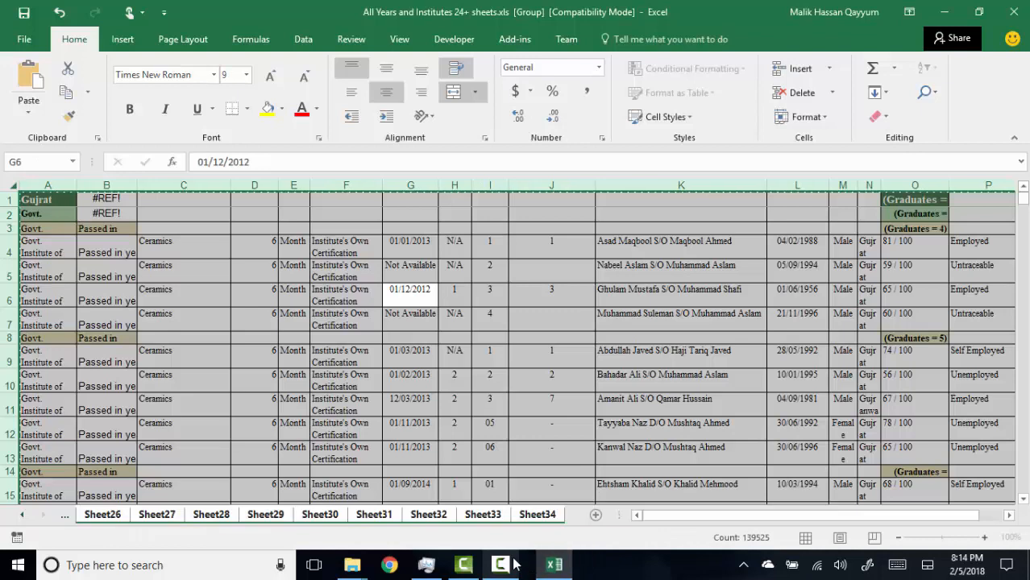
{"action": "left_click", "coordinate": [516, 564]}
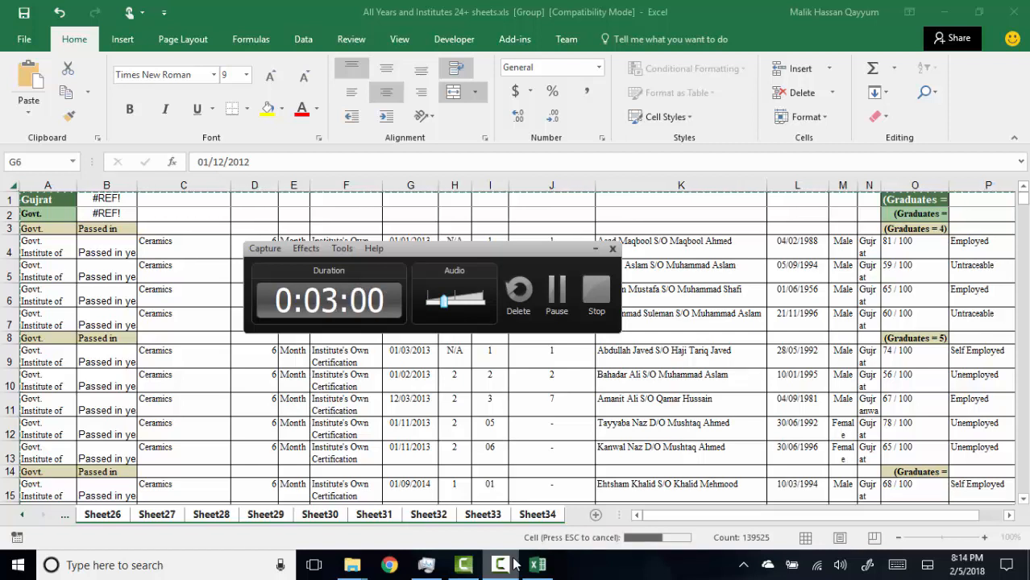
{"action": "left_click", "coordinate": [558, 294]}
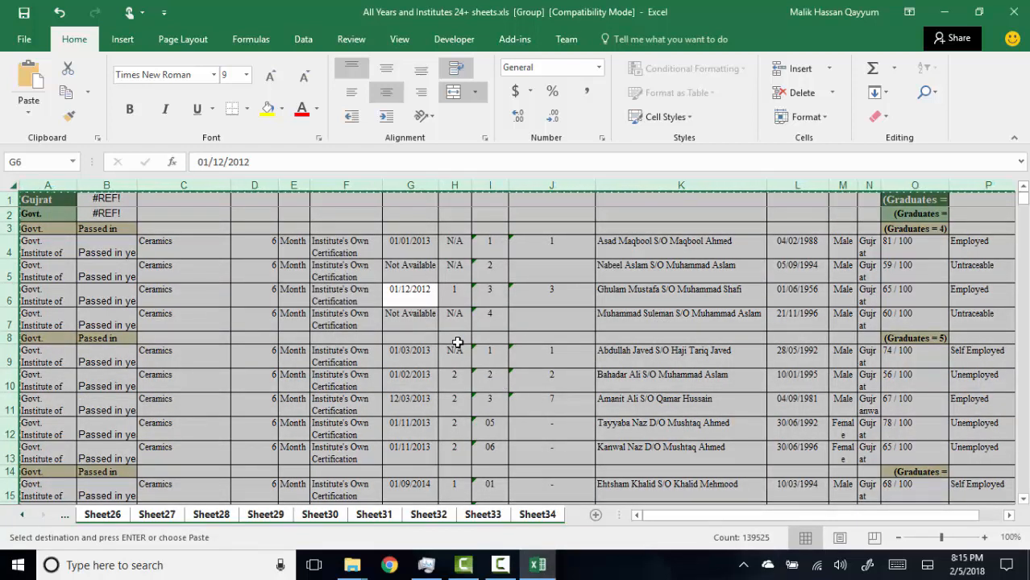
- Inspect cells B1 and B2 on Sheet27 to check whether the fill formulas were converted to values
{"action": "left_click", "coordinate": [234, 257]}
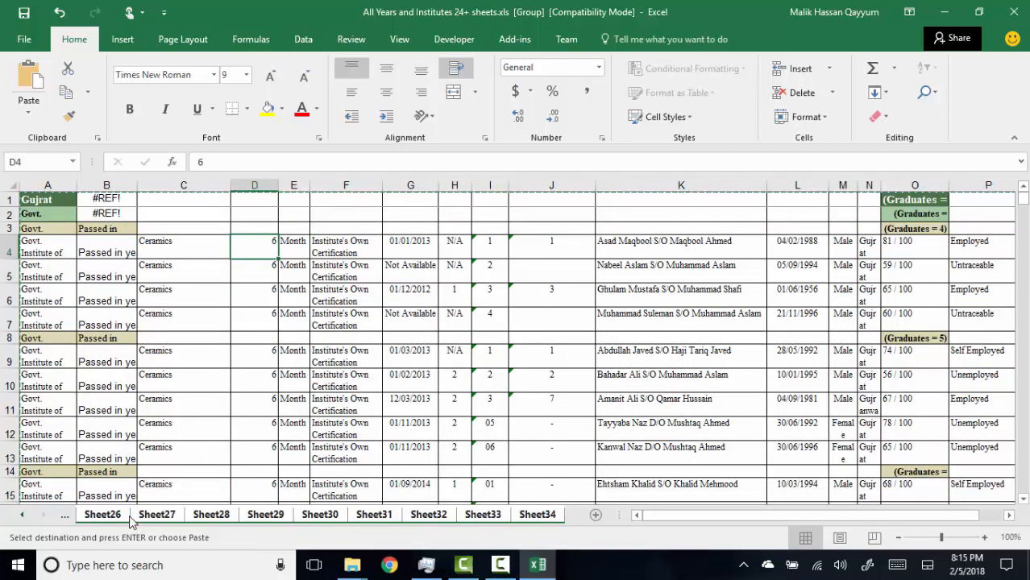
{"action": "left_click", "coordinate": [166, 515]}
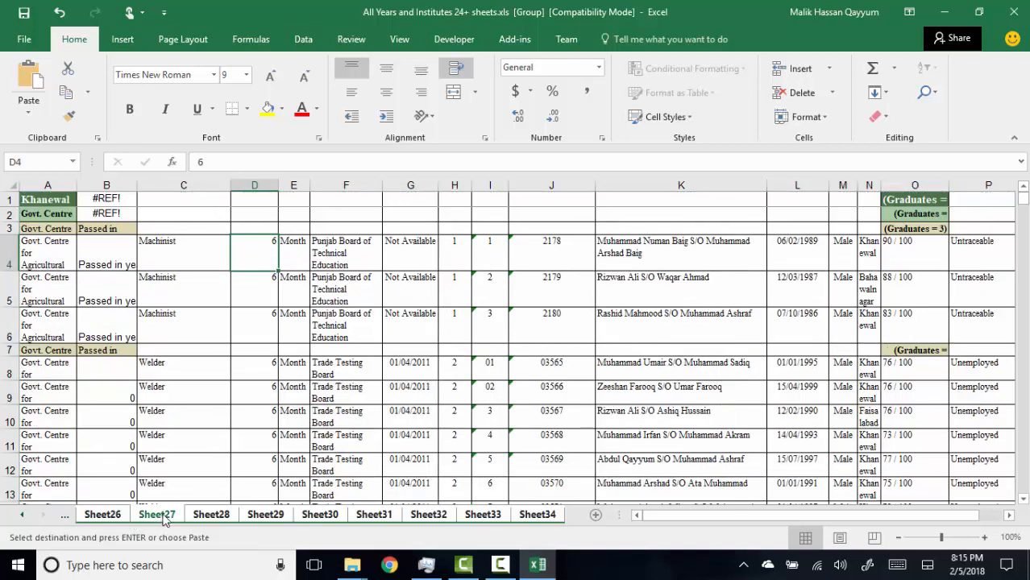
{"action": "left_click", "coordinate": [125, 202]}
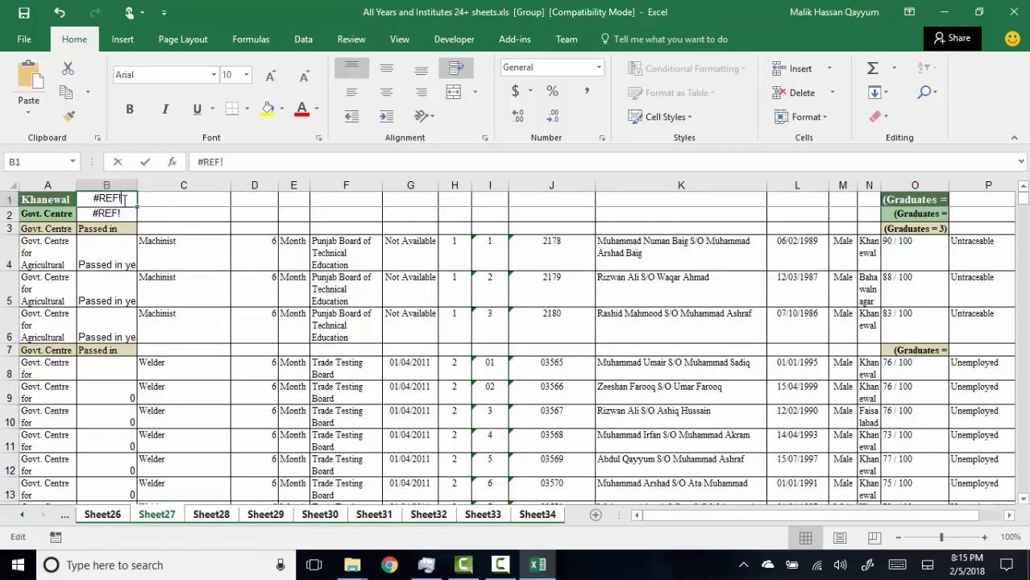
{"action": "double_click", "coordinate": [123, 214]}
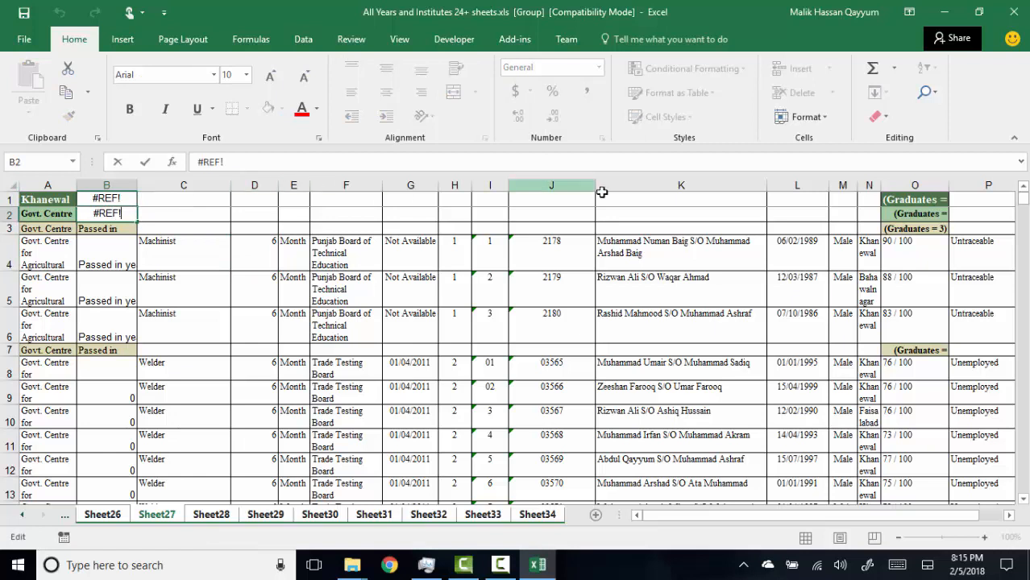
- Try to delete rows 1 to 3 across the grouped worksheets by adding each row to the selection separately
{"action": "left_click", "coordinate": [23, 515]}
{"action": "left_click", "coordinate": [22, 516]}
{"action": "left_click", "coordinate": [23, 516]}
{"action": "left_click", "coordinate": [23, 516]}
{"action": "left_click", "coordinate": [23, 516]}
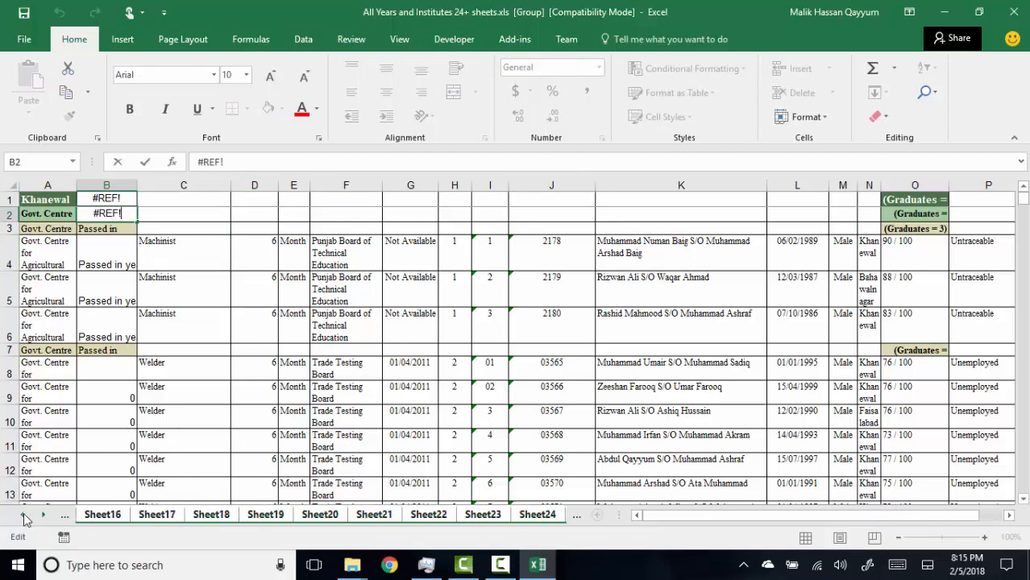
{"action": "left_click", "coordinate": [23, 516]}
{"action": "left_click", "coordinate": [22, 516]}
{"action": "left_click", "coordinate": [22, 516]}
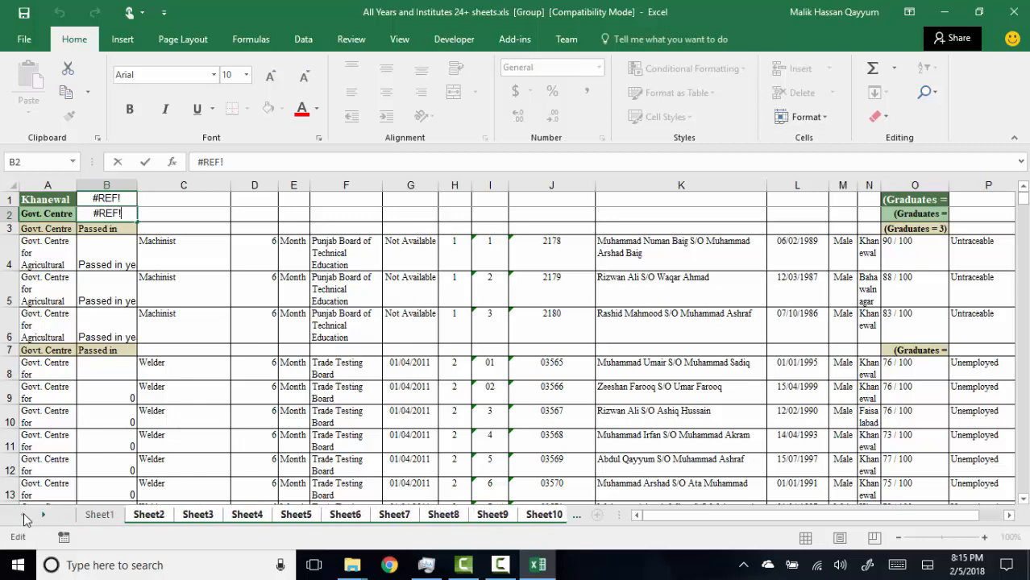
{"action": "left_click", "coordinate": [9, 228], "text": "ctrl"}
{"action": "left_click", "coordinate": [7, 215], "text": "ctrl"}
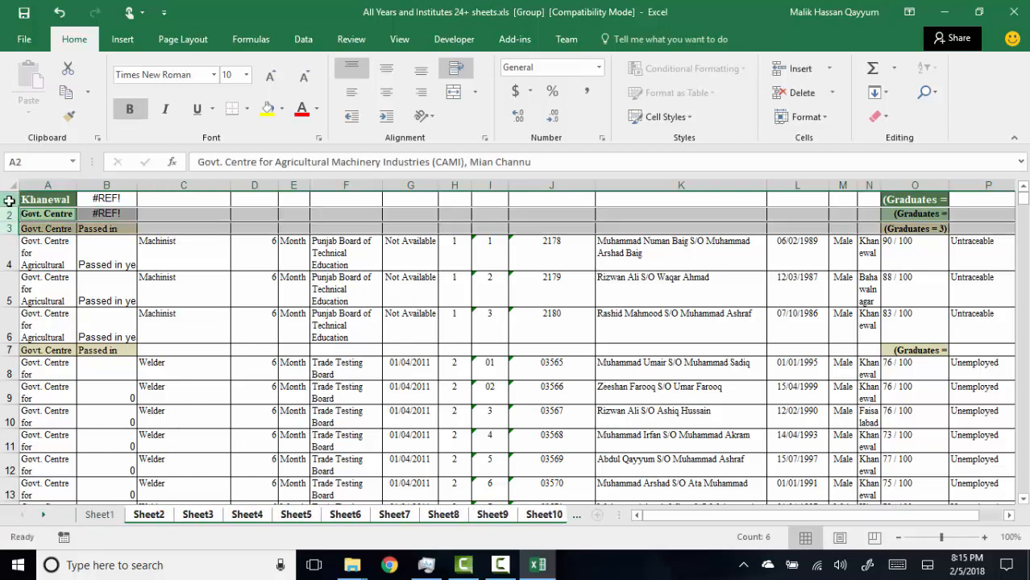
{"action": "left_click", "coordinate": [8, 200], "text": "ctrl"}
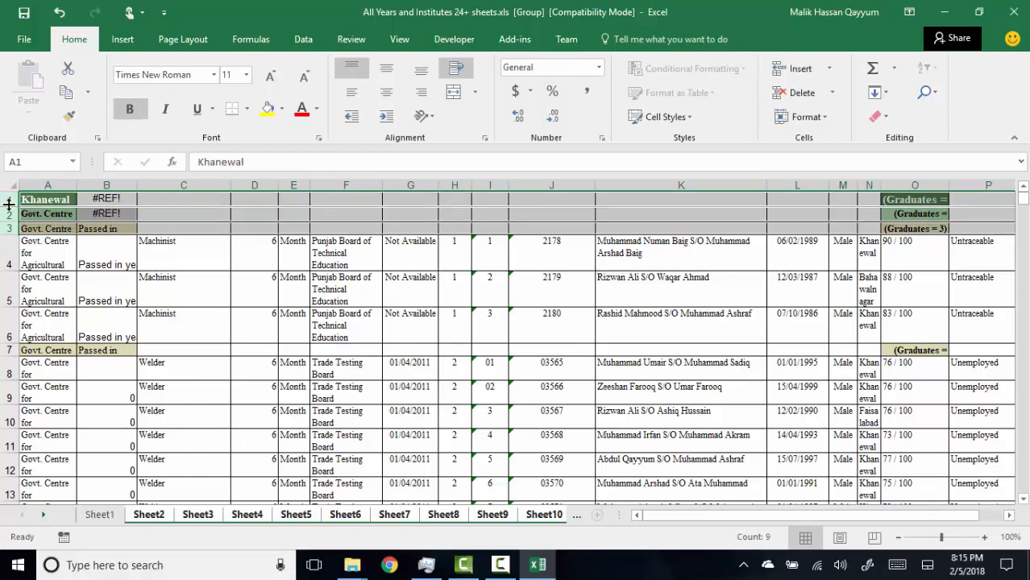
{"action": "right_click", "coordinate": [8, 205]}
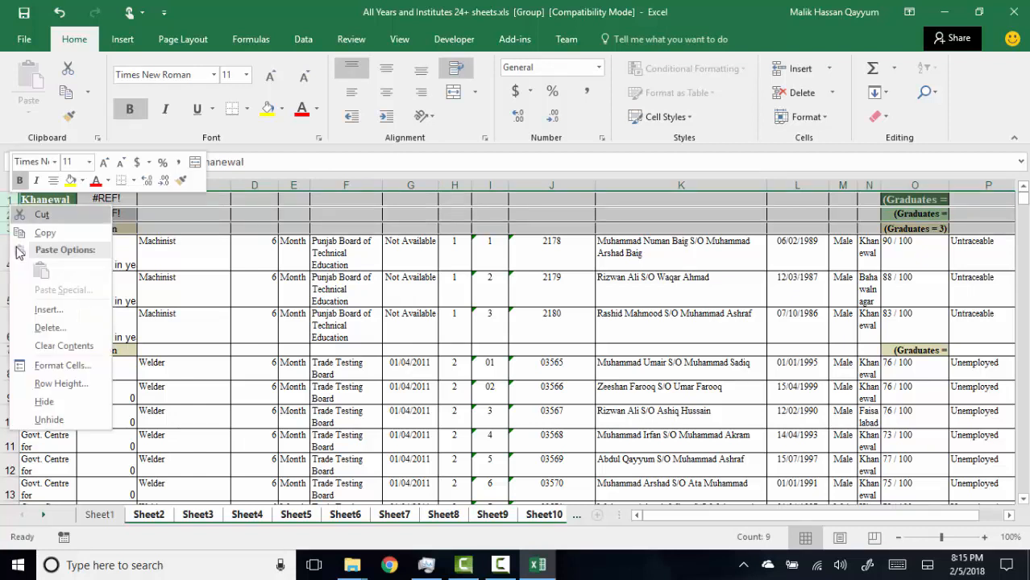
{"action": "left_click", "coordinate": [43, 329]}
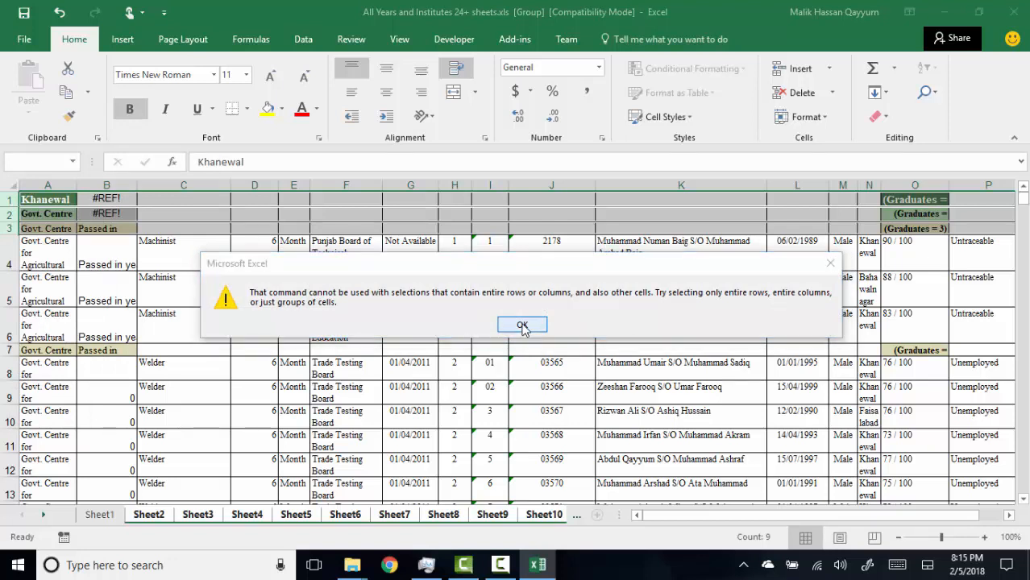
{"action": "left_click", "coordinate": [522, 326]}
- Select rows 1 to 3 as one block and delete them from all grouped worksheets
{"action": "left_click", "coordinate": [295, 213]}
{"action": "left_click_drag", "start_coordinate": [8, 228], "coordinate": [8, 200]}
{"action": "right_click", "coordinate": [6, 208]}
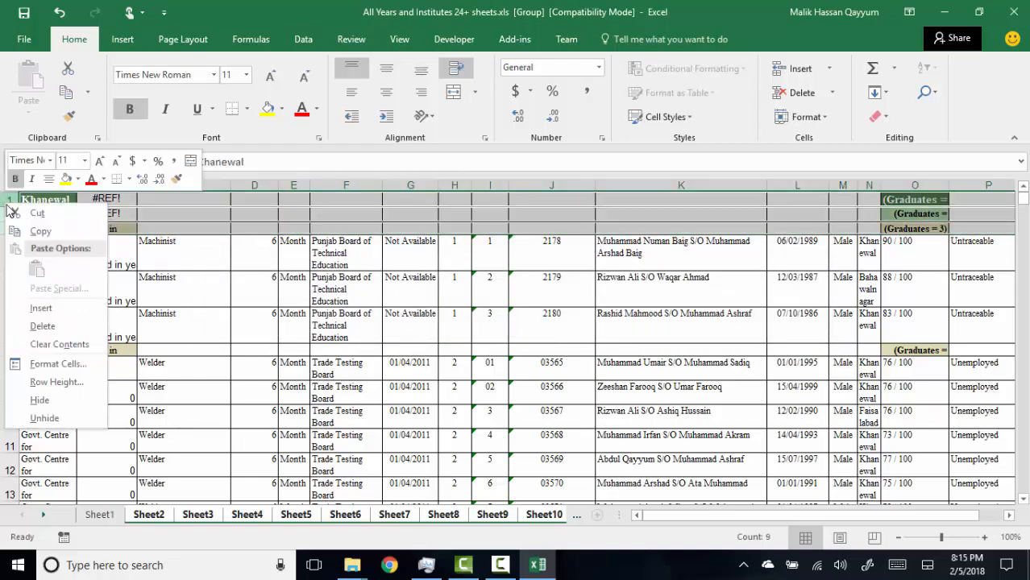
{"action": "left_click", "coordinate": [72, 326]}
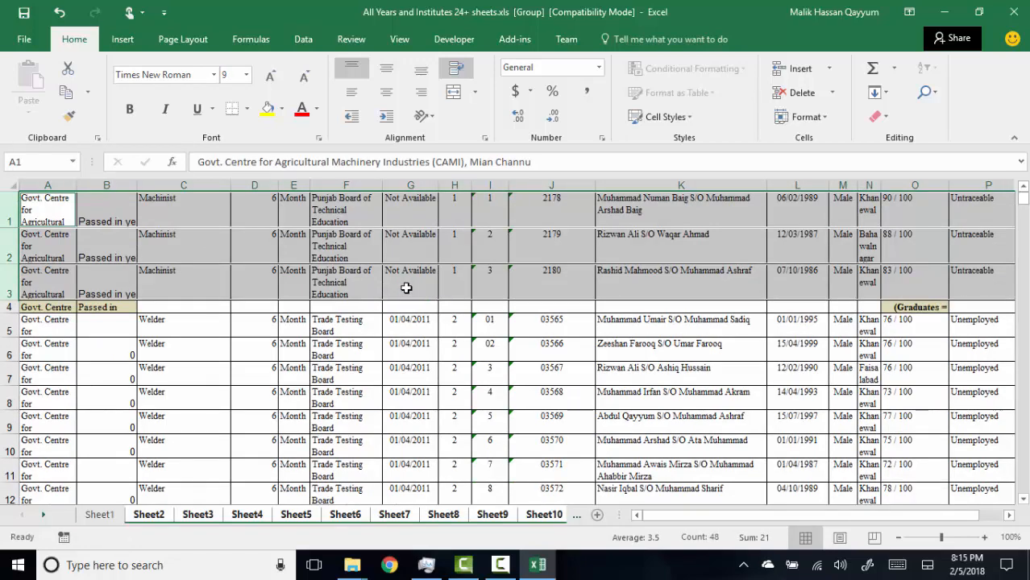
- Review Sheet3 through Sheet8 to check the row deletion on each grouped worksheet
{"action": "left_click", "coordinate": [201, 516]}
{"action": "left_click", "coordinate": [248, 516]}
{"action": "left_click", "coordinate": [310, 516]}
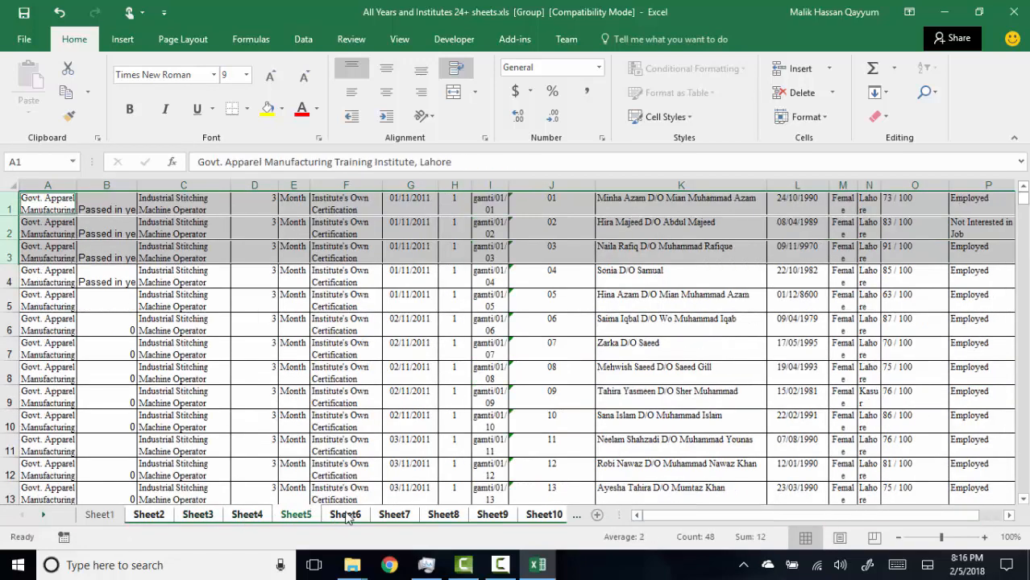
{"action": "left_click", "coordinate": [345, 516]}
{"action": "left_click", "coordinate": [397, 516]}
{"action": "left_click", "coordinate": [445, 515]}
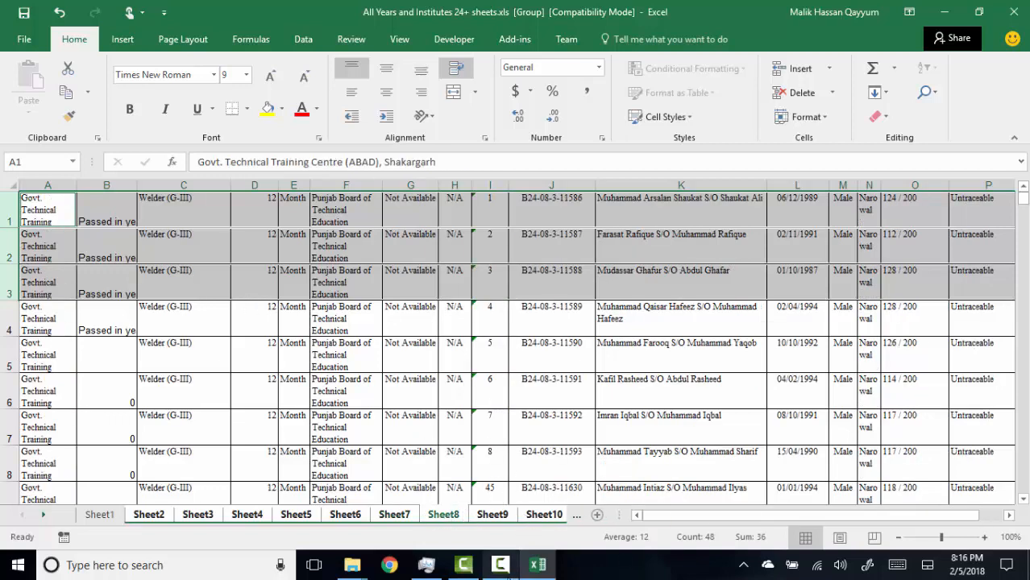
{"action": "mouse_move", "coordinate": [509, 577]}
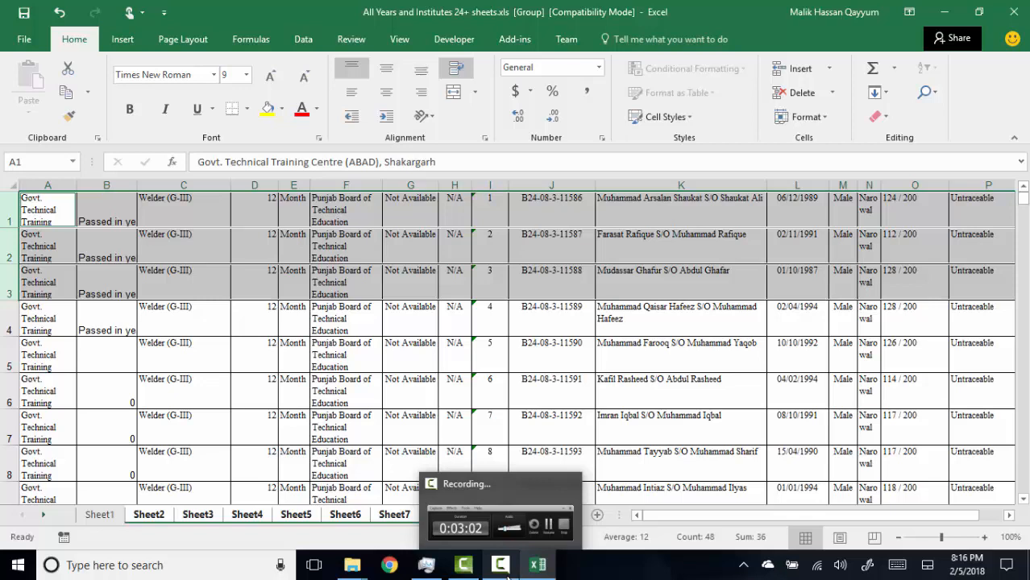
{"action": "left_click", "coordinate": [508, 576]}
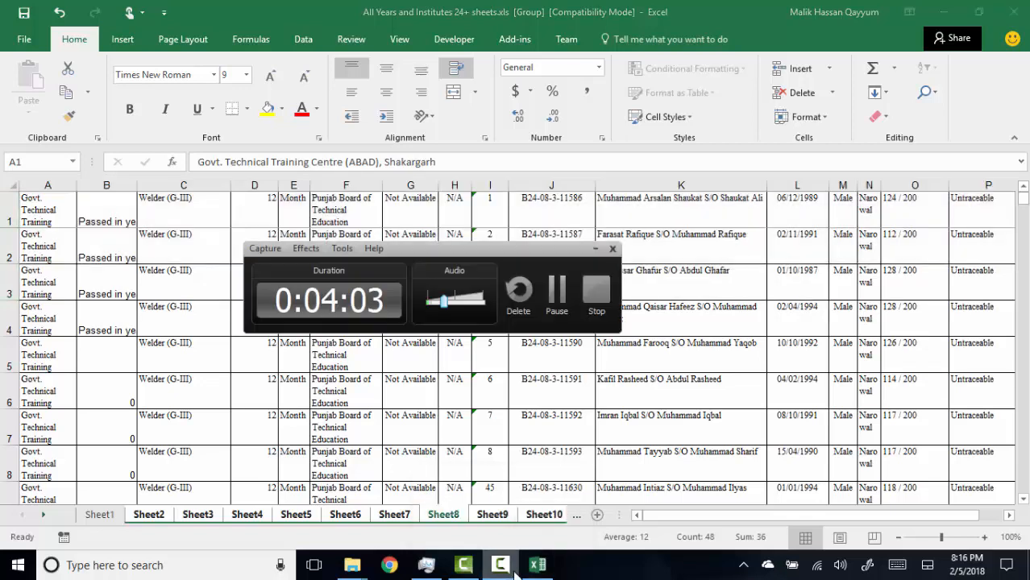
{"action": "left_click", "coordinate": [555, 295]}
{"action": "left_click", "coordinate": [552, 289]}
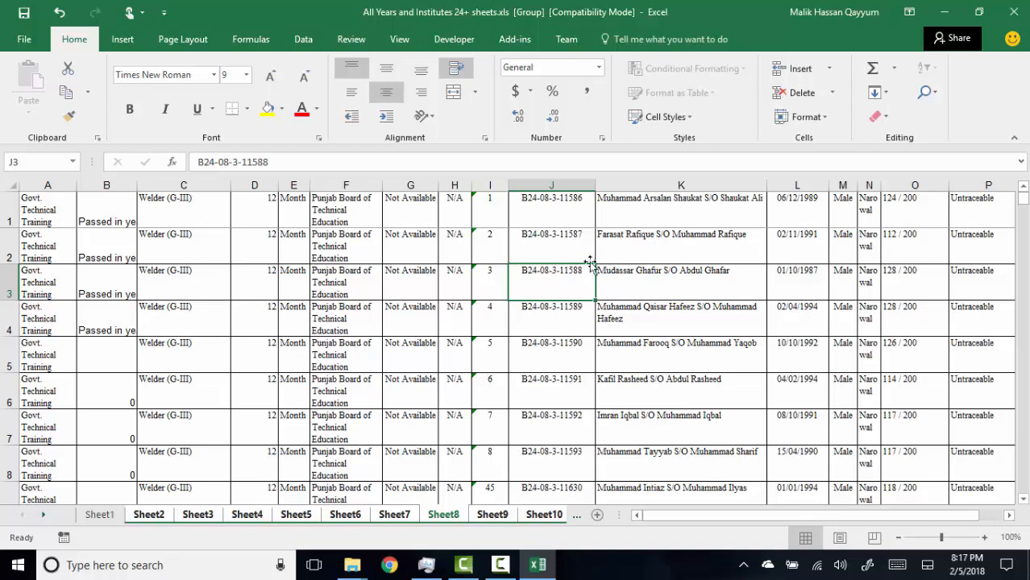
{"action": "key", "text": "Left"}
{"action": "key", "text": "Left"}
{"action": "key", "text": "Left"}
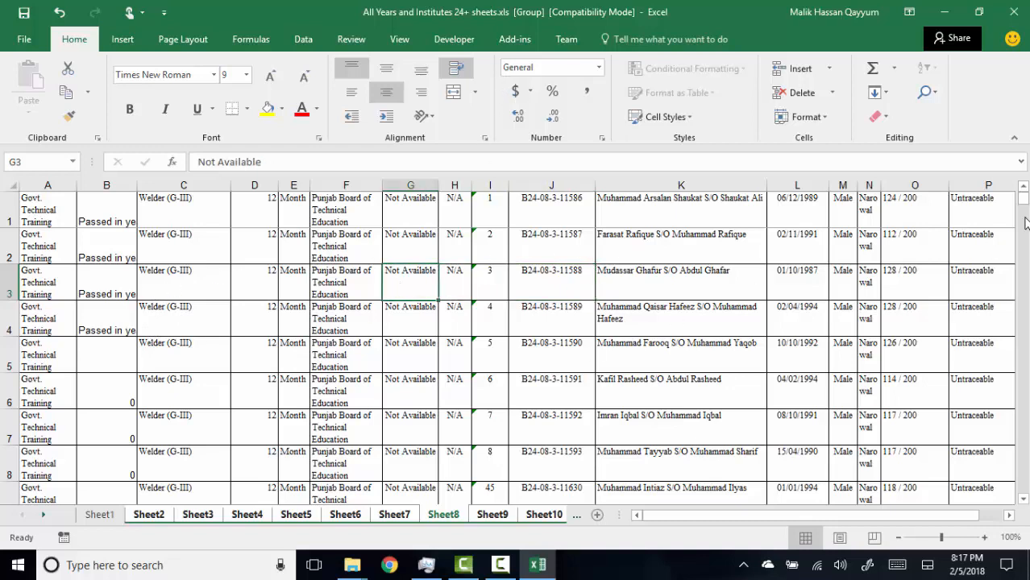
- Examine the filled values in columns A and B down the rows of Sheet8, starting from cell B5
{"action": "left_click", "coordinate": [121, 351]}
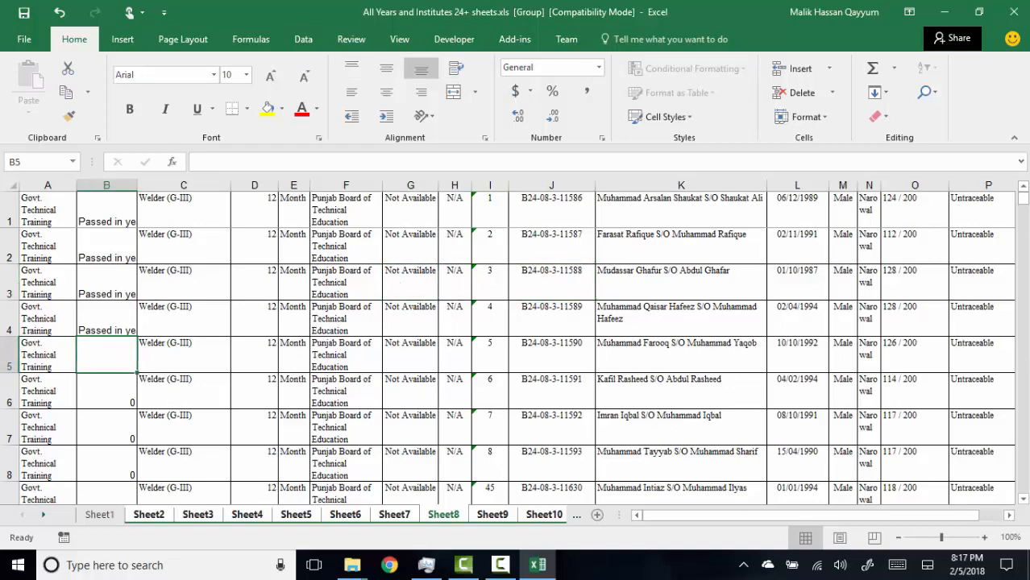
{"action": "left_click", "coordinate": [1024, 499]}
{"action": "scroll", "coordinate": [1025, 501], "scroll_direction": "down", "scroll_amount": 5}
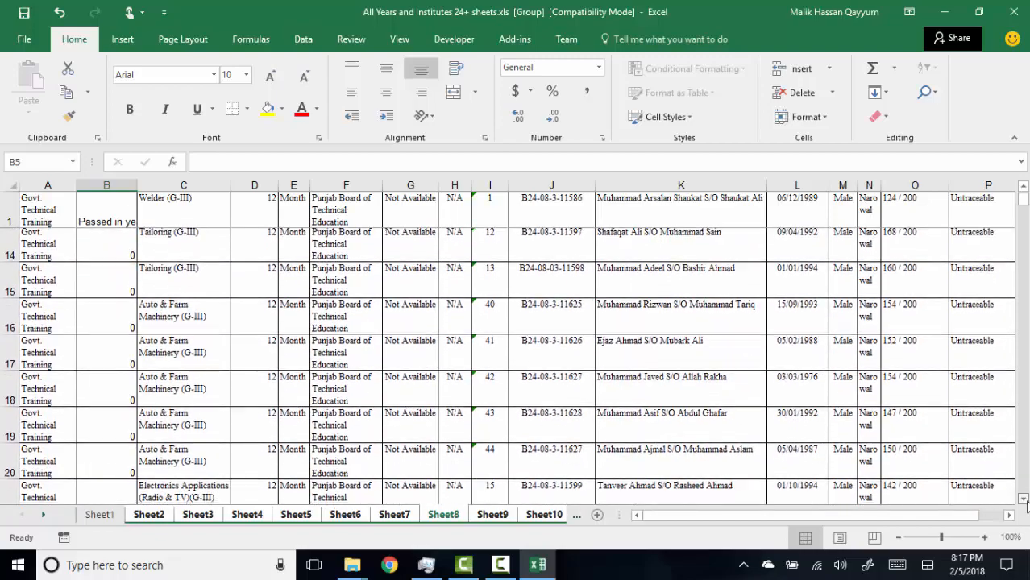
{"action": "scroll", "coordinate": [1026, 502], "scroll_direction": "down", "scroll_amount": 4}
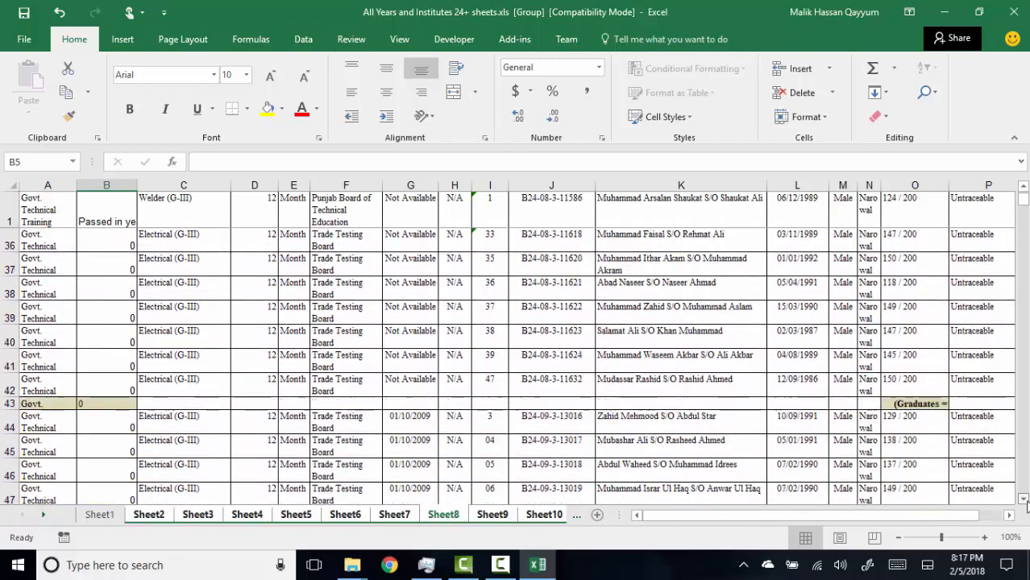
{"action": "scroll", "coordinate": [1025, 502], "scroll_direction": "down", "scroll_amount": 2}
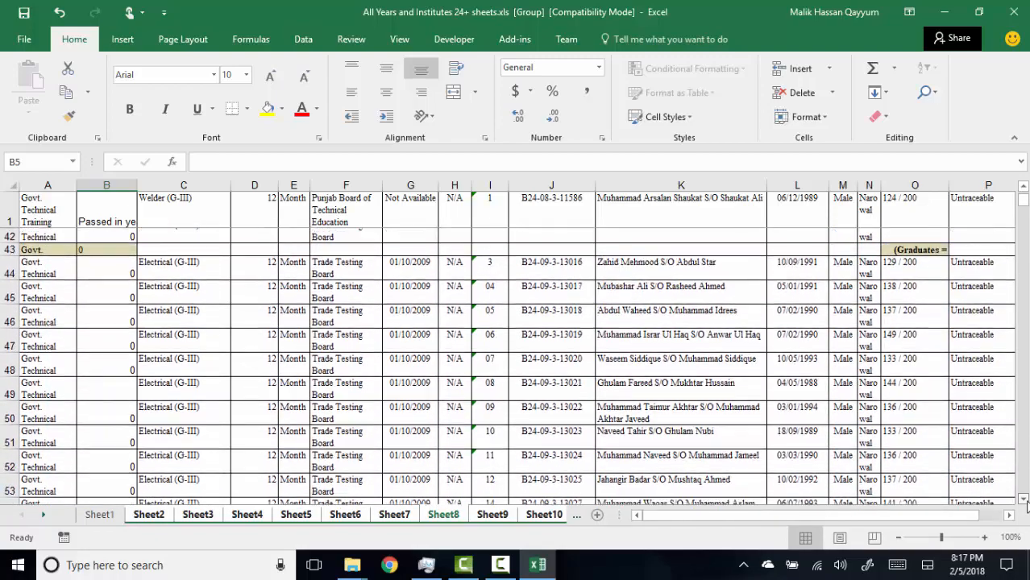
{"action": "scroll", "coordinate": [1025, 501], "scroll_direction": "down", "scroll_amount": 5}
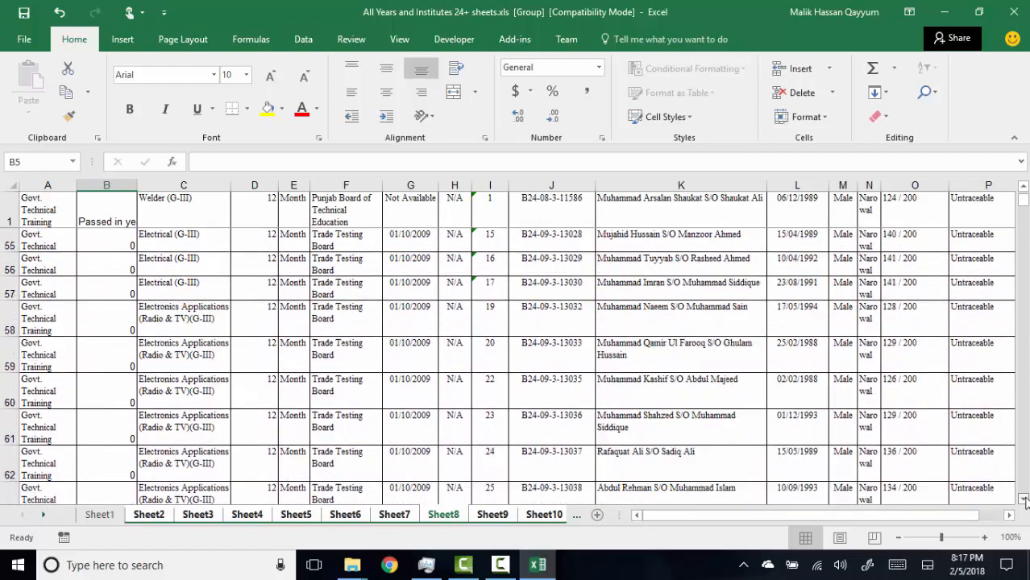
{"action": "scroll", "coordinate": [1026, 502], "scroll_direction": "down", "scroll_amount": 8}
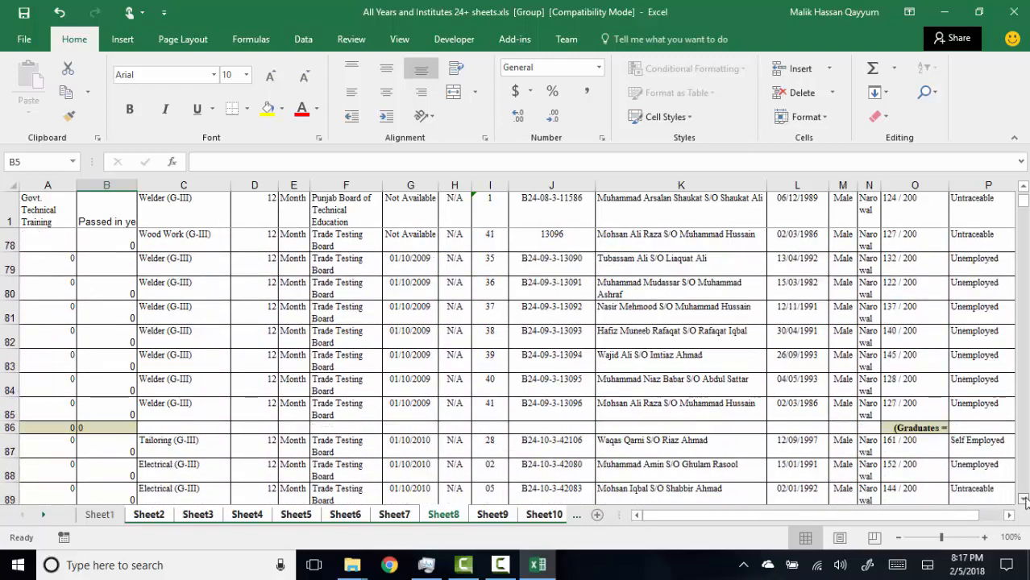
{"action": "scroll", "coordinate": [1026, 501], "scroll_direction": "down", "scroll_amount": 10}
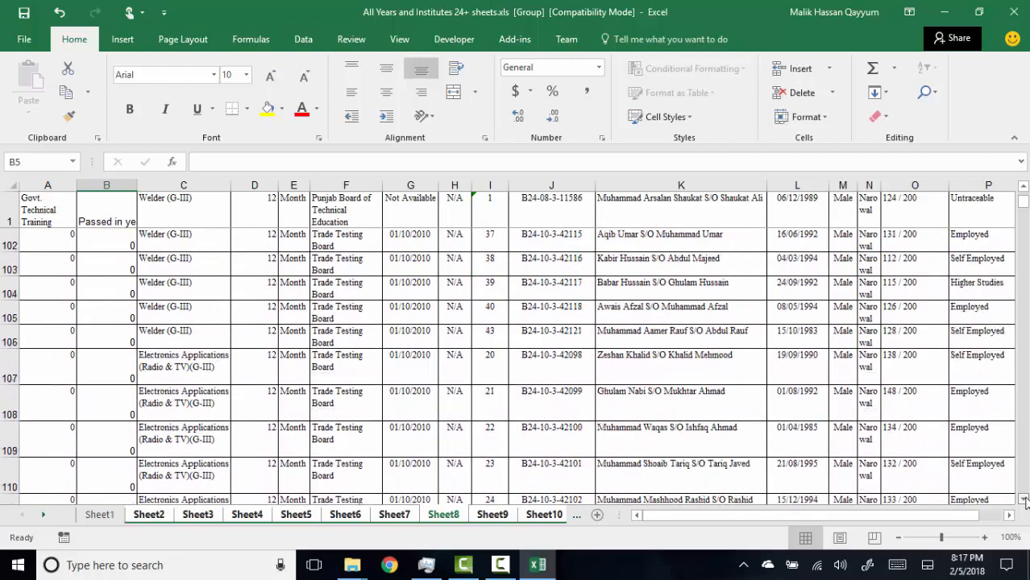
{"action": "scroll", "coordinate": [1025, 502], "scroll_direction": "down", "scroll_amount": 11}
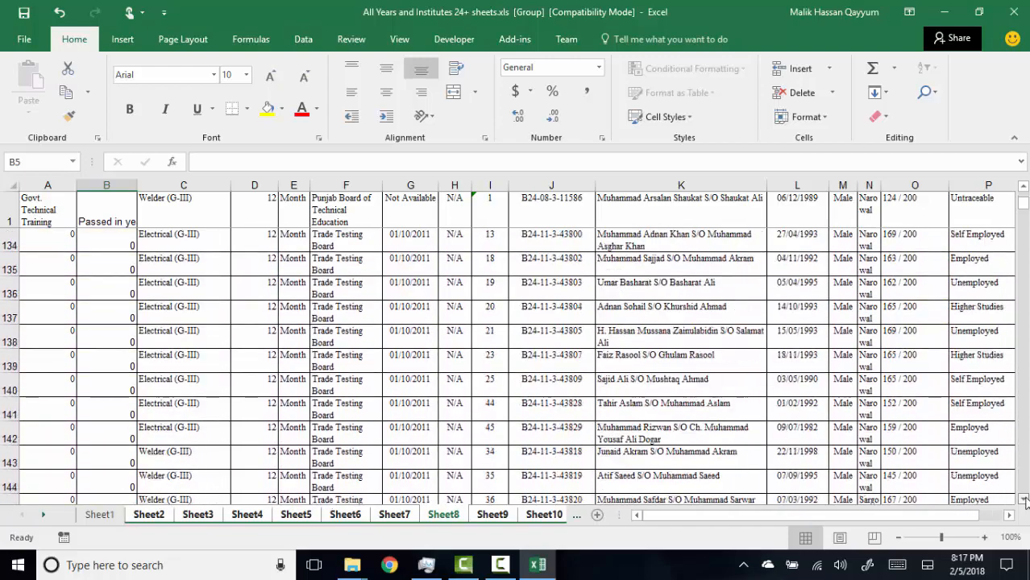
{"action": "scroll", "coordinate": [494, 350], "scroll_direction": "up", "scroll_amount": 13}
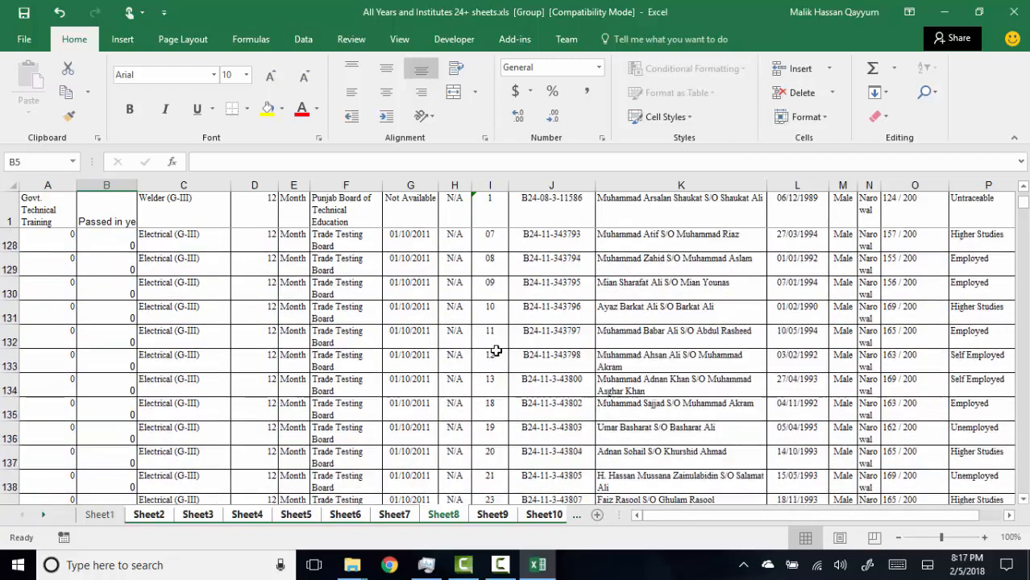
{"action": "left_click_drag", "start_coordinate": [1020, 206], "coordinate": [1023, 192]}
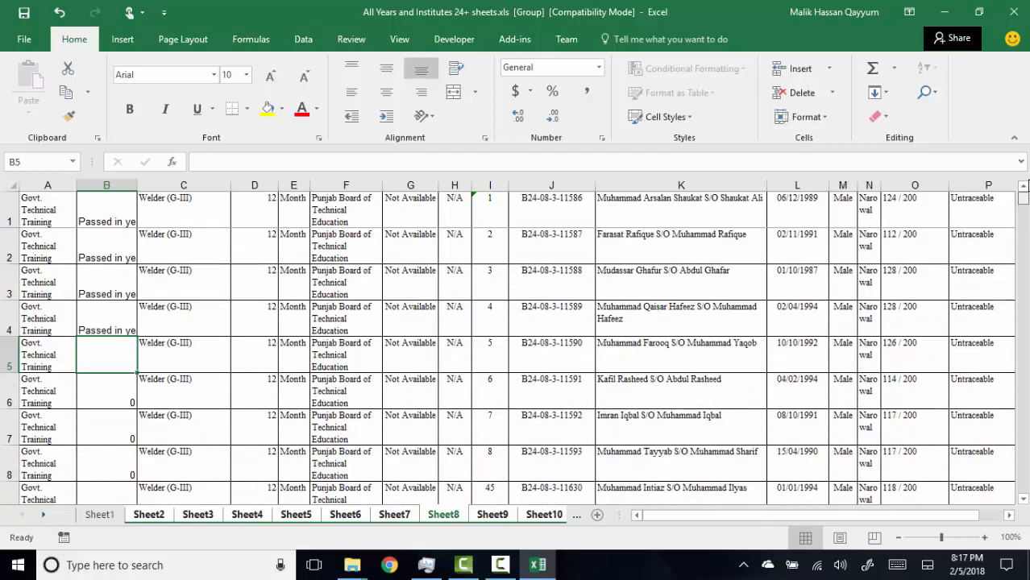
- Compare column B on Sheet5, Sheet8, Sheet9, Sheet10 and Sheet4, and inspect the content of cell B5 on Sheet4
{"action": "left_click", "coordinate": [284, 515]}
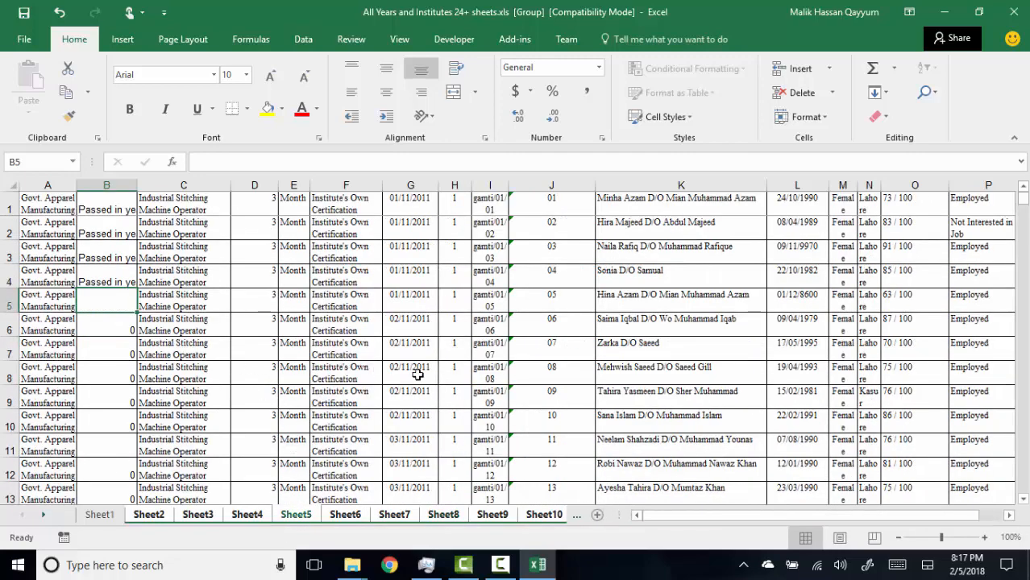
{"action": "left_click", "coordinate": [461, 523]}
{"action": "left_click", "coordinate": [490, 520]}
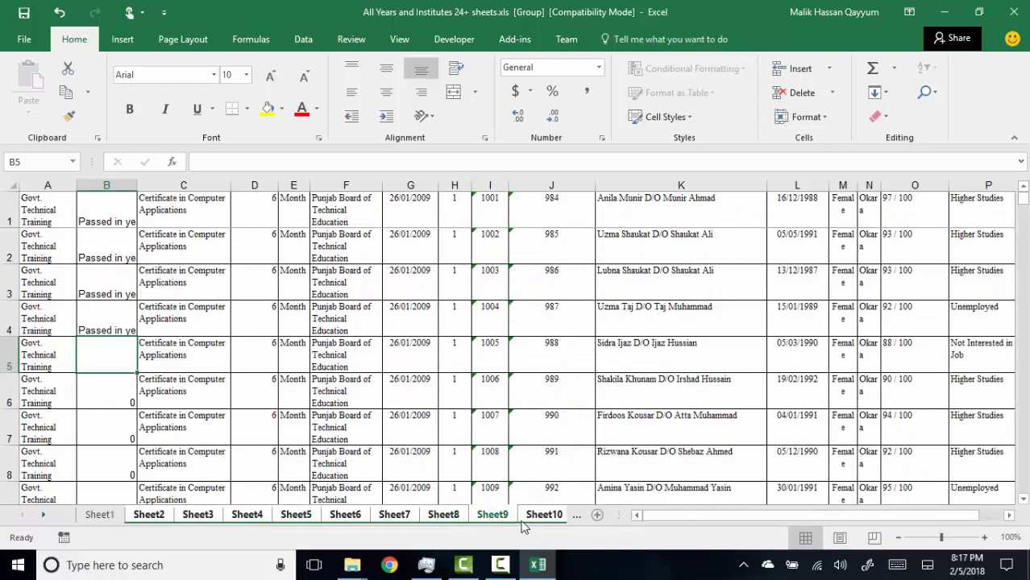
{"action": "left_click", "coordinate": [524, 522]}
{"action": "left_click", "coordinate": [216, 512]}
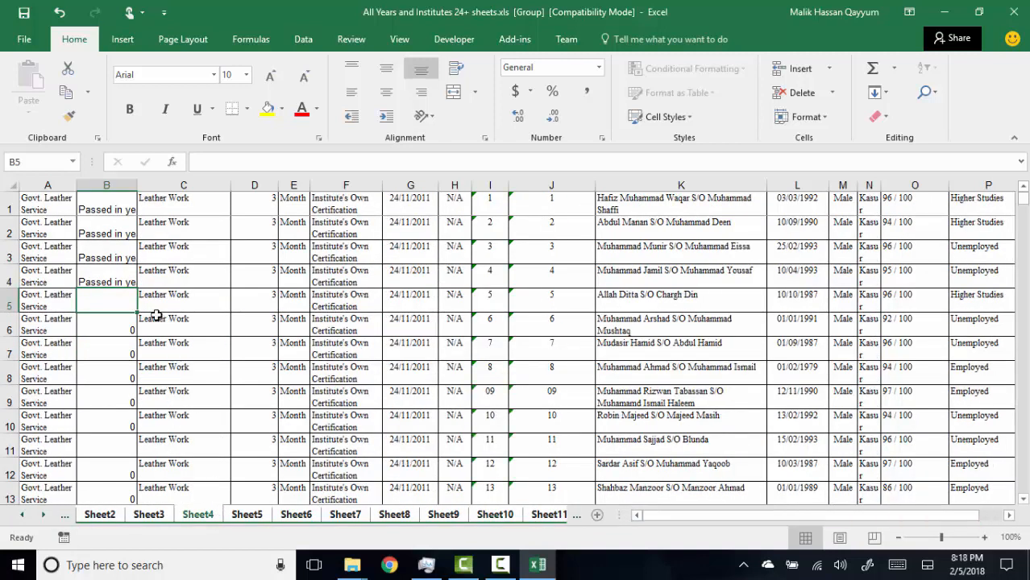
{"action": "double_click", "coordinate": [128, 299]}
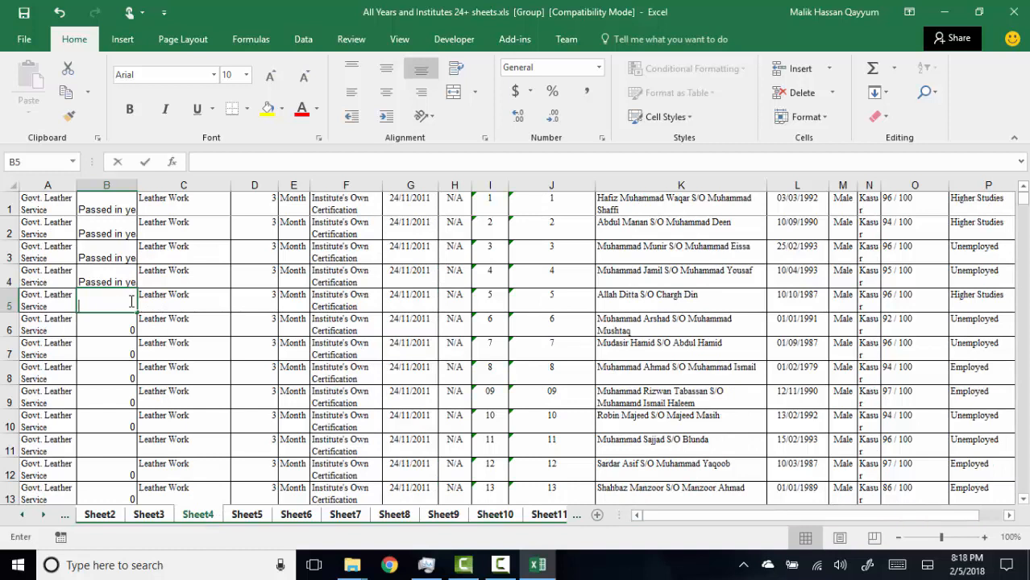
{"action": "left_click", "coordinate": [150, 332]}
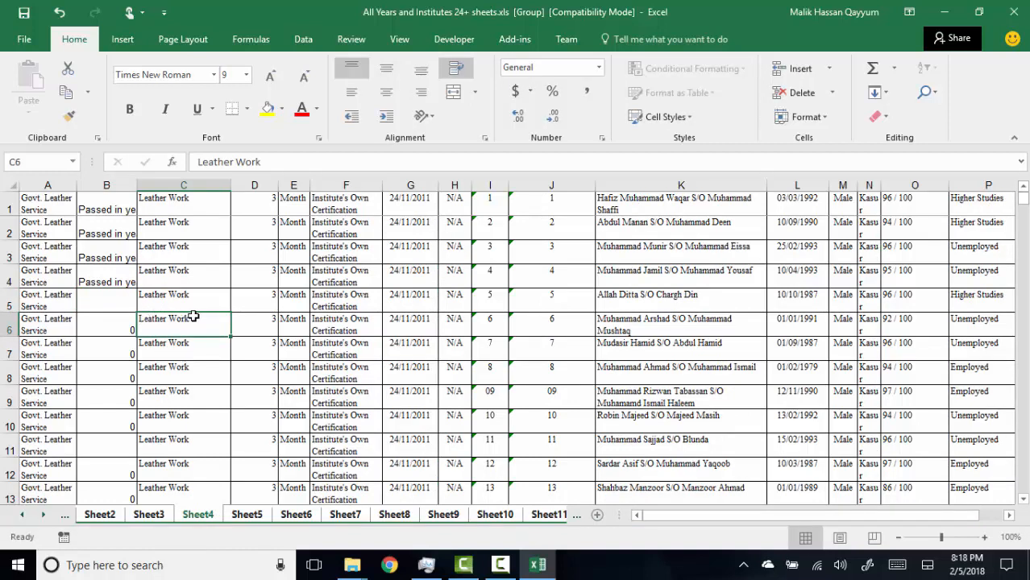
- Inspect the fill formula in cell B9 on Sheet2
{"action": "left_click", "coordinate": [500, 565]}
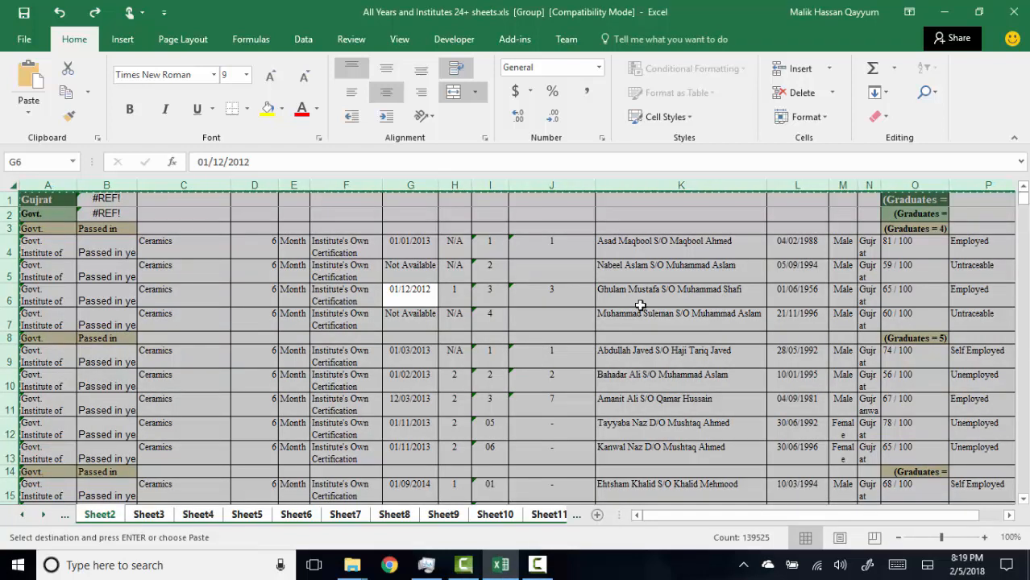
{"action": "left_click", "coordinate": [165, 361]}
{"action": "left_click", "coordinate": [113, 362]}
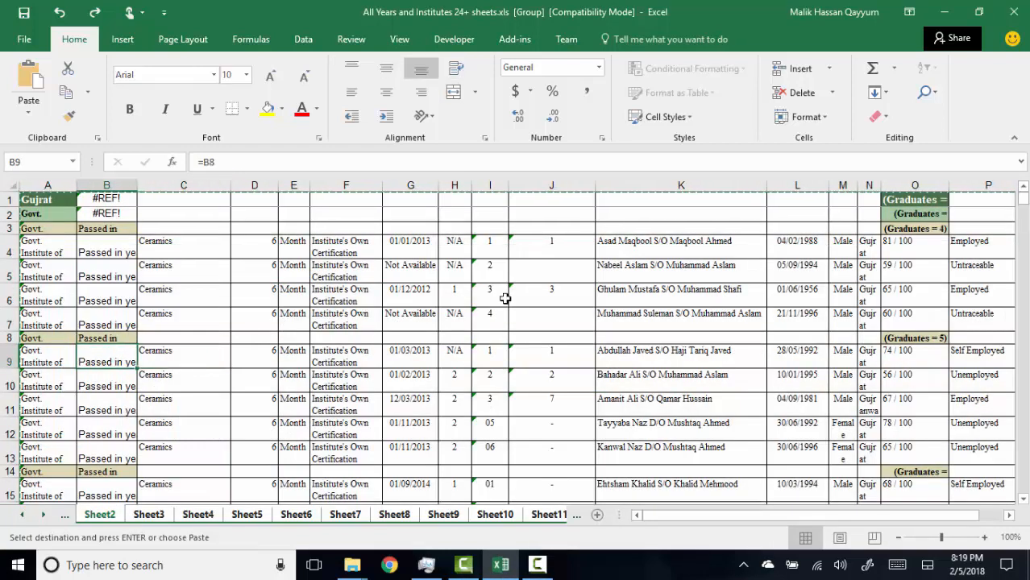
- Examine the filled values in columns A and B down the rows of Sheet2
{"action": "left_click", "coordinate": [1022, 211]}
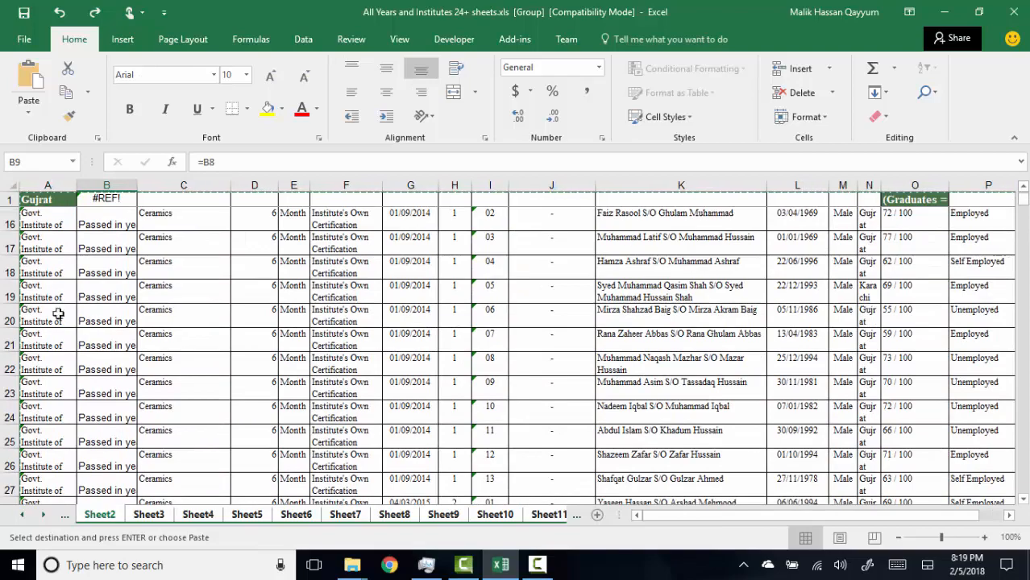
{"action": "scroll", "coordinate": [81, 313], "scroll_direction": "down", "scroll_amount": 12}
{"action": "scroll", "coordinate": [94, 311], "scroll_direction": "up", "scroll_amount": 16}
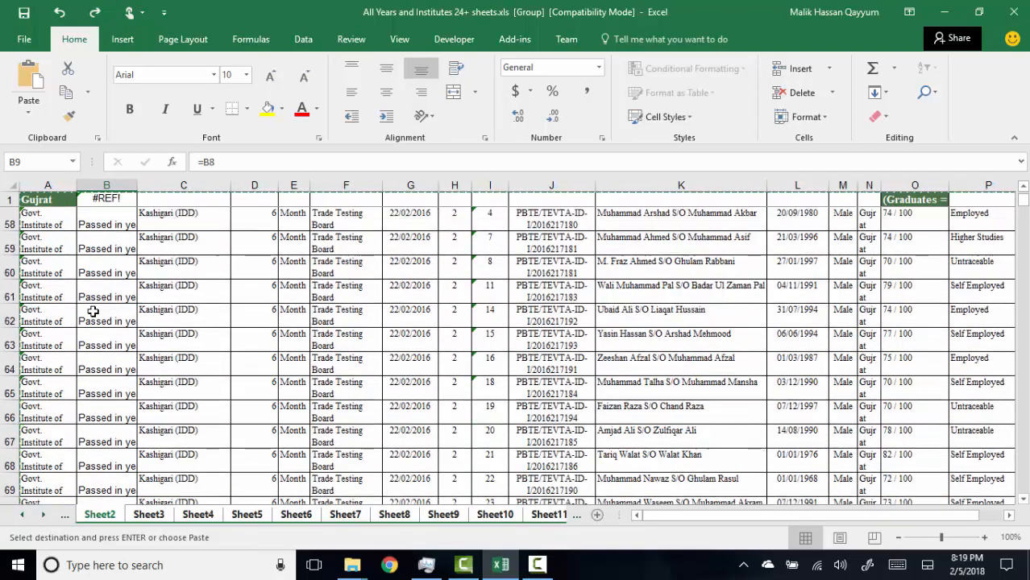
{"action": "scroll", "coordinate": [94, 311], "scroll_direction": "up", "scroll_amount": 1}
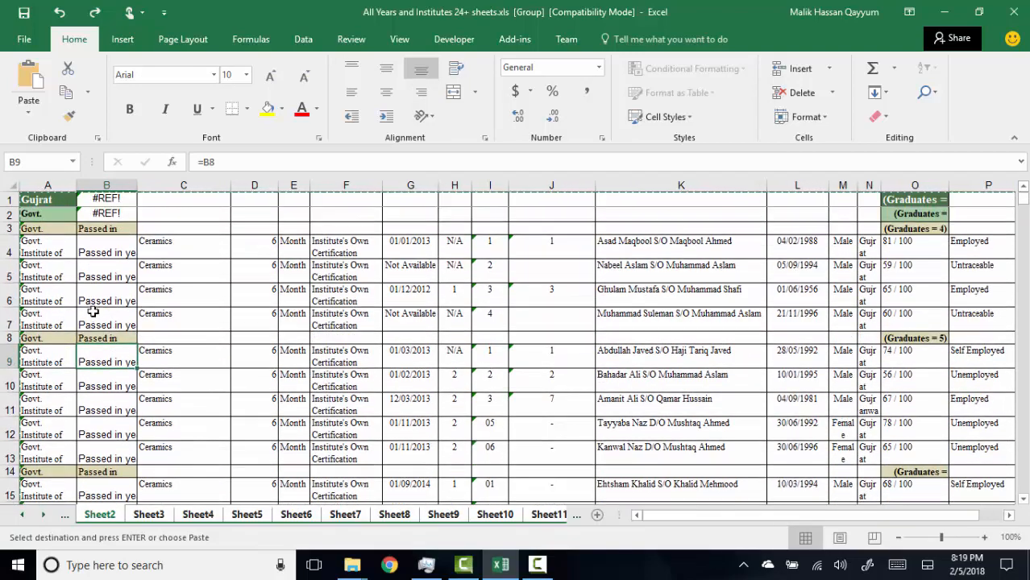
- Compare the filled values in column B on Sheet5, Sheet4, Sheet6, Sheet7 and Sheet8
{"action": "left_click", "coordinate": [243, 515]}
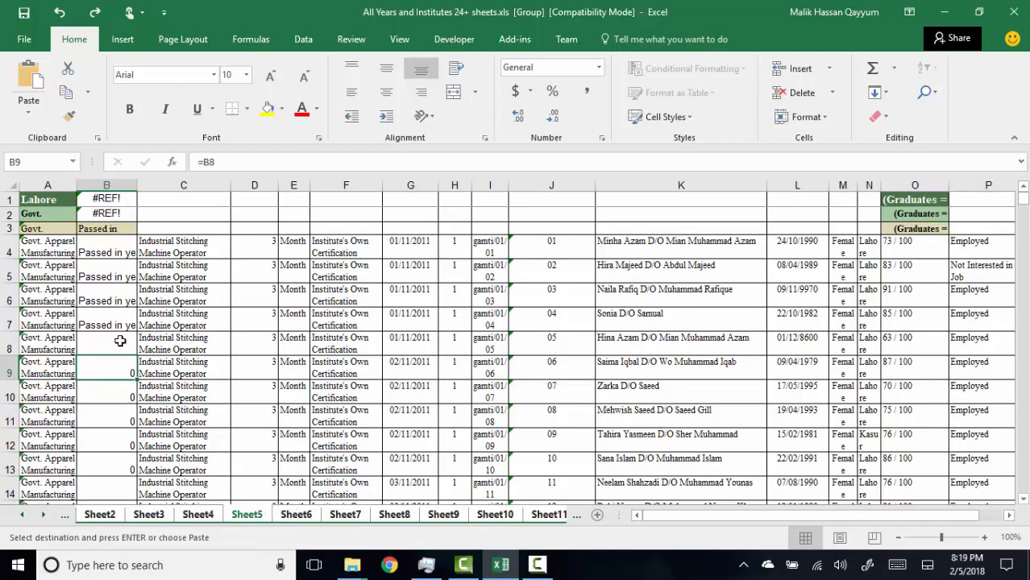
{"action": "scroll", "coordinate": [117, 334], "scroll_direction": "down", "scroll_amount": 2}
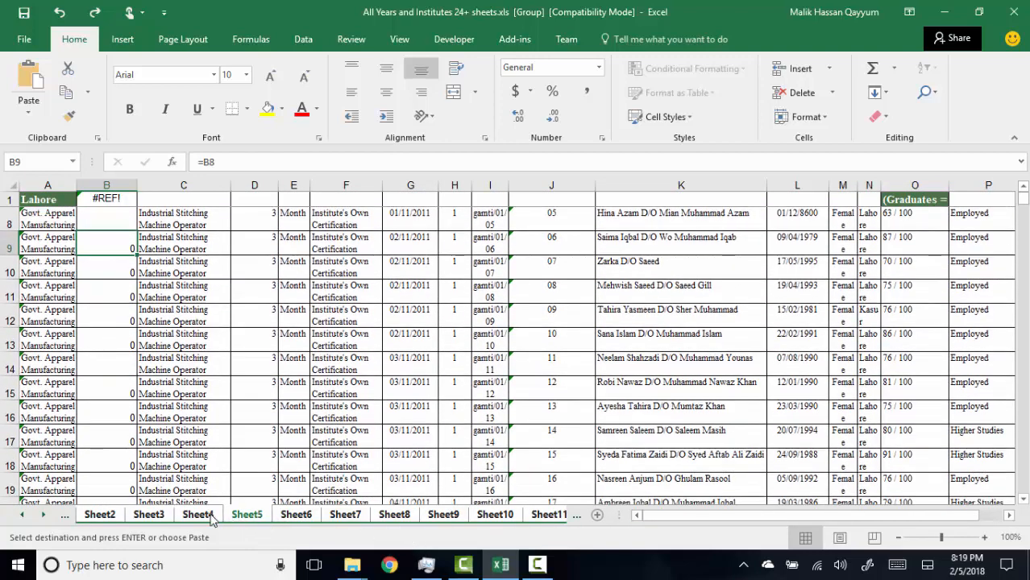
{"action": "left_click", "coordinate": [203, 520]}
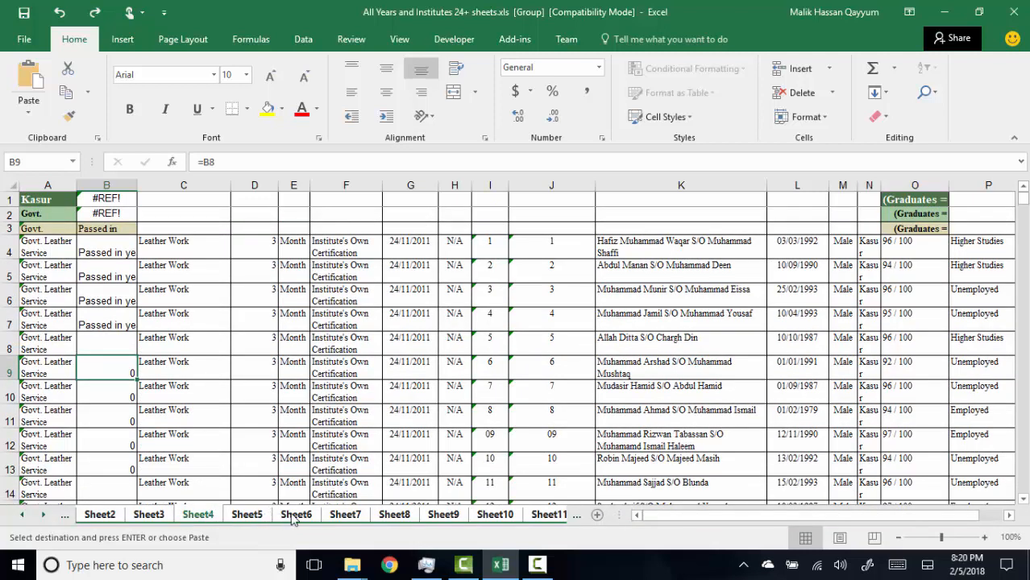
{"action": "left_click", "coordinate": [295, 518]}
{"action": "left_click", "coordinate": [345, 518]}
{"action": "left_click", "coordinate": [392, 520]}
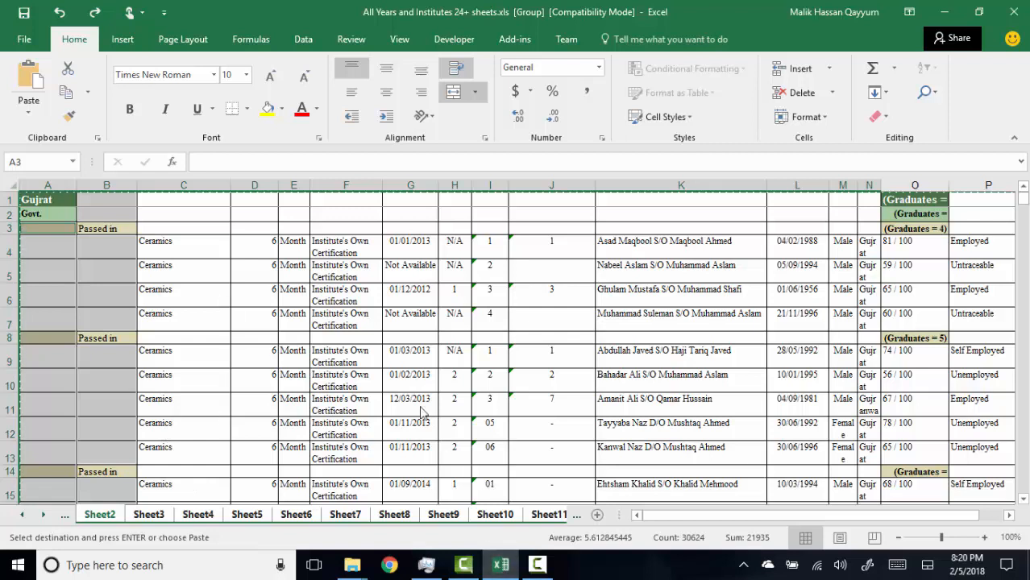
- Undo the fill of columns A and B across the grouped worksheets
{"action": "key", "text": "ctrl+v"}
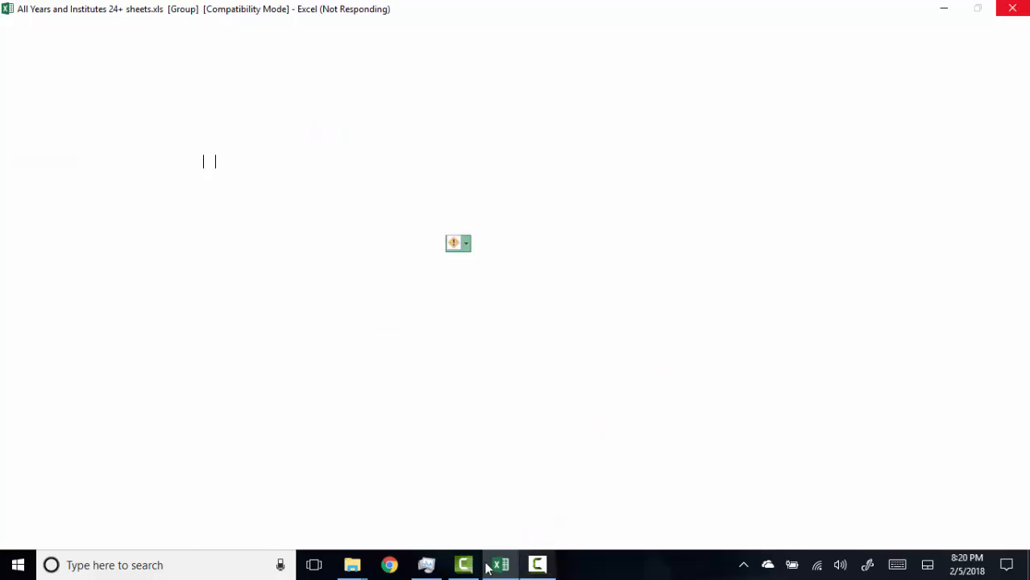
{"action": "left_click", "coordinate": [437, 565]}
{"action": "left_click", "coordinate": [437, 564]}
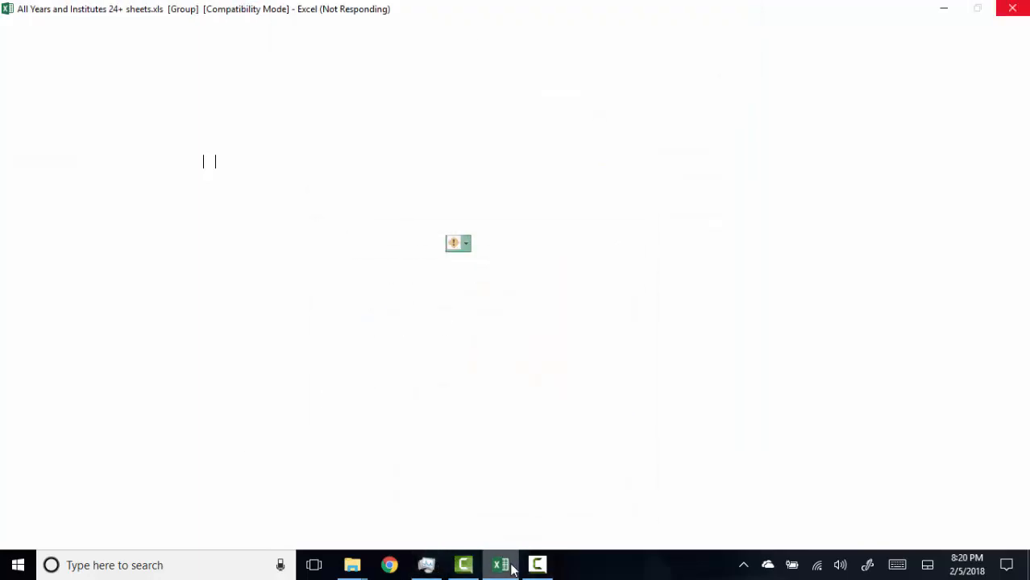
{"action": "left_click", "coordinate": [501, 565]}
{"action": "left_click", "coordinate": [538, 566]}
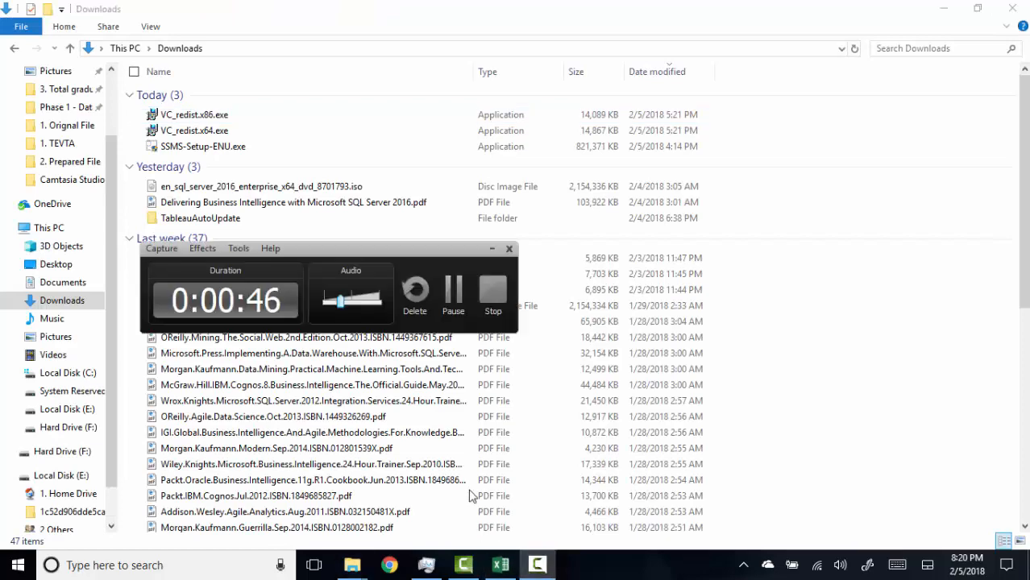
{"action": "left_click", "coordinate": [466, 309]}
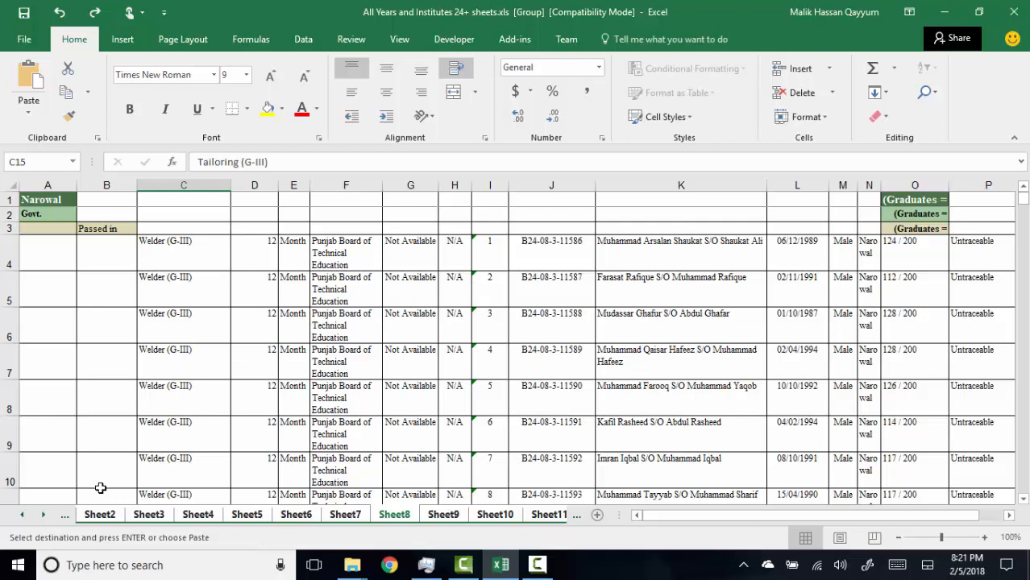
- Group all worksheets from Sheet1 through Sheet34
{"action": "left_click", "coordinate": [71, 517]}
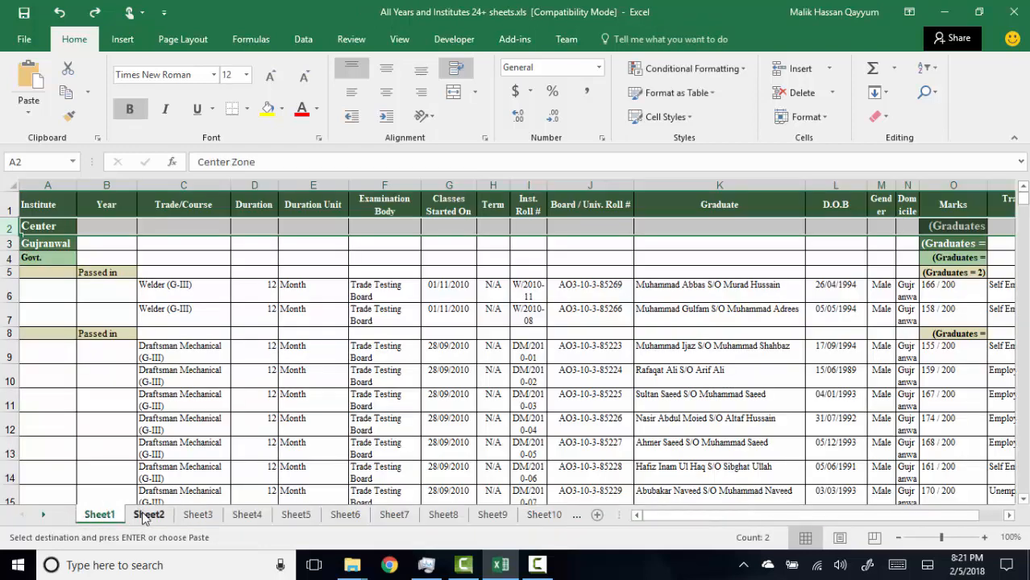
{"action": "left_click", "coordinate": [44, 517], "text": "ctrl"}
{"action": "left_click", "coordinate": [540, 516], "text": "shift"}
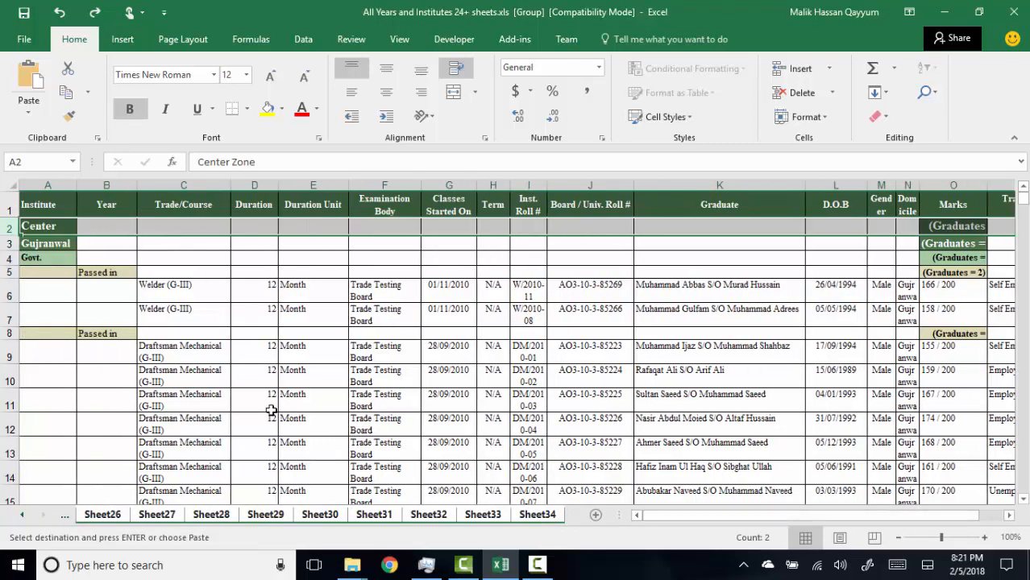
- Try to select every blank cell across the grouped worksheets with Go To Special, using the Blanks option
{"action": "key", "text": "ctrl+a"}
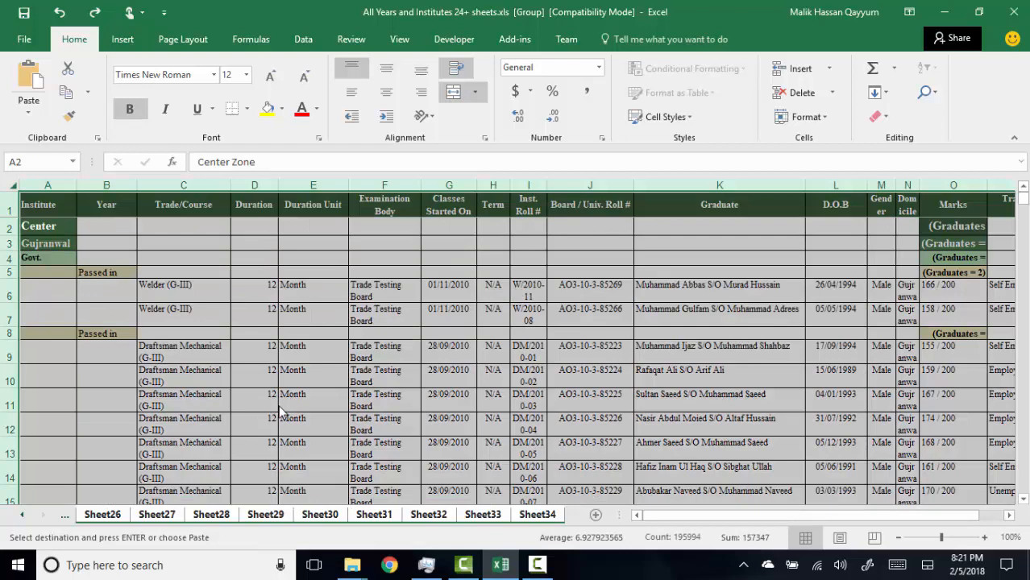
{"action": "key", "text": "ctrl+g"}
{"action": "left_click", "coordinate": [554, 409]}
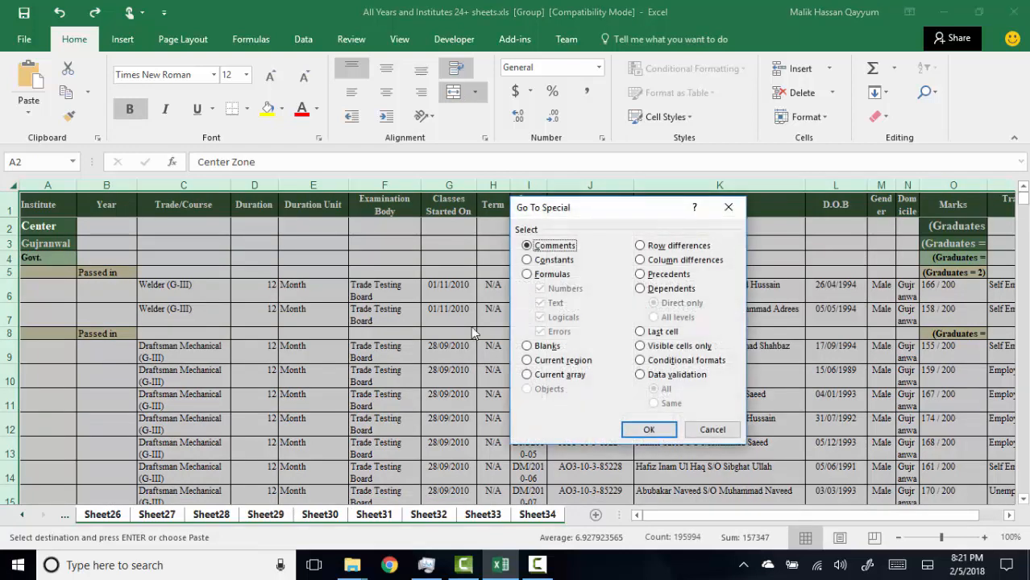
{"action": "left_click", "coordinate": [528, 346]}
{"action": "left_click", "coordinate": [650, 430]}
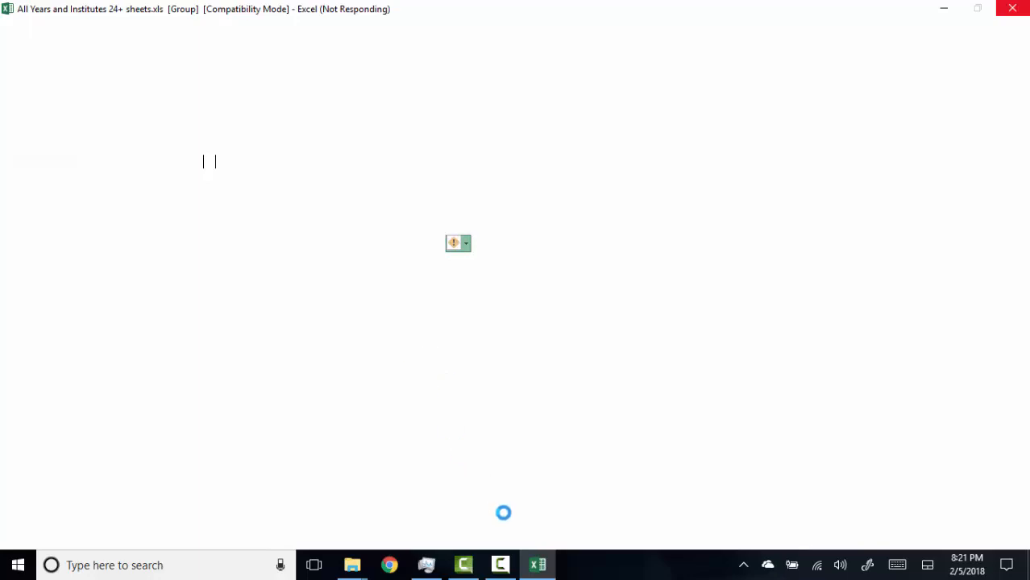
{"action": "mouse_move", "coordinate": [539, 564]}
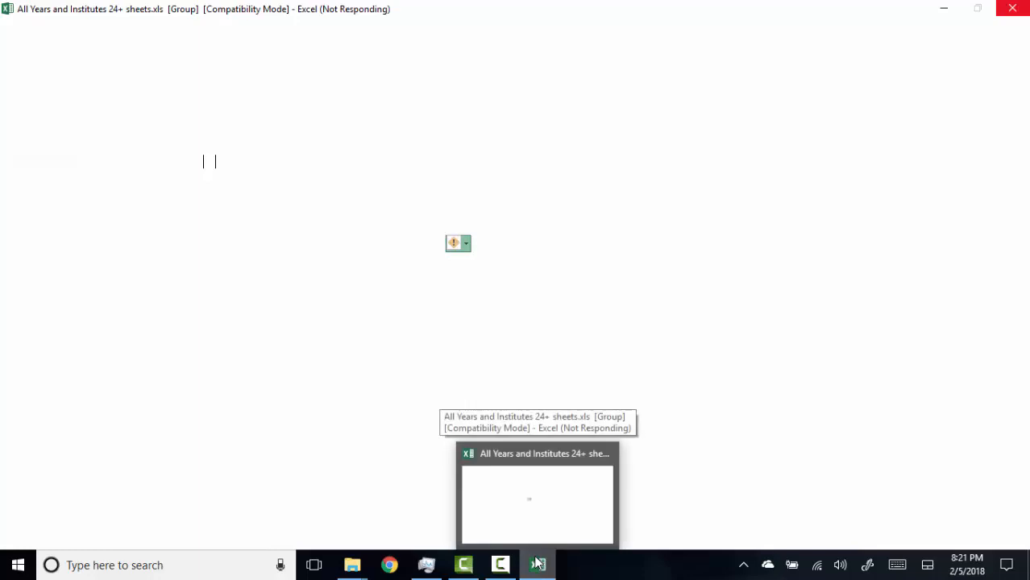
{"action": "left_click", "coordinate": [502, 565]}
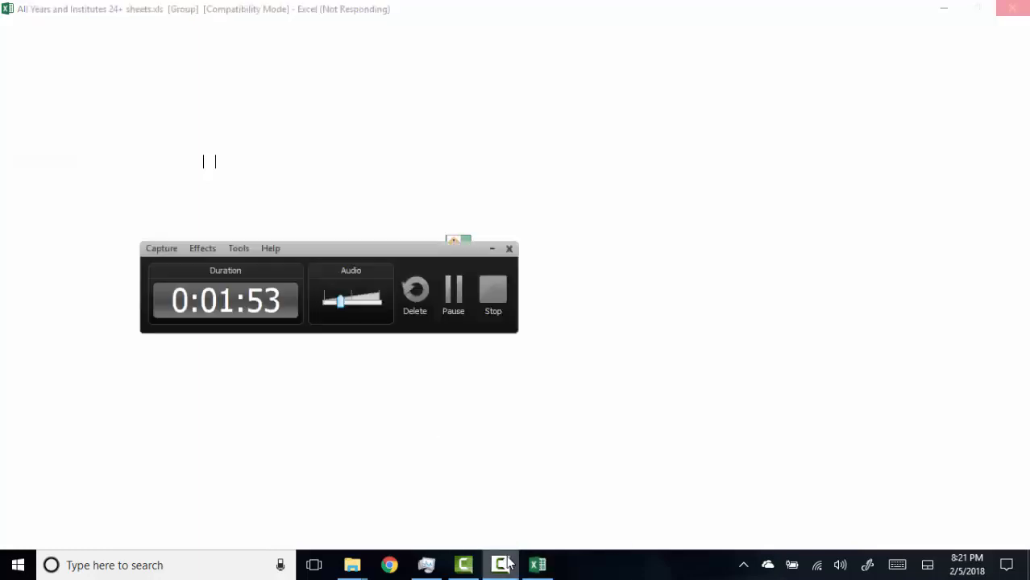
{"action": "left_click", "coordinate": [459, 302]}
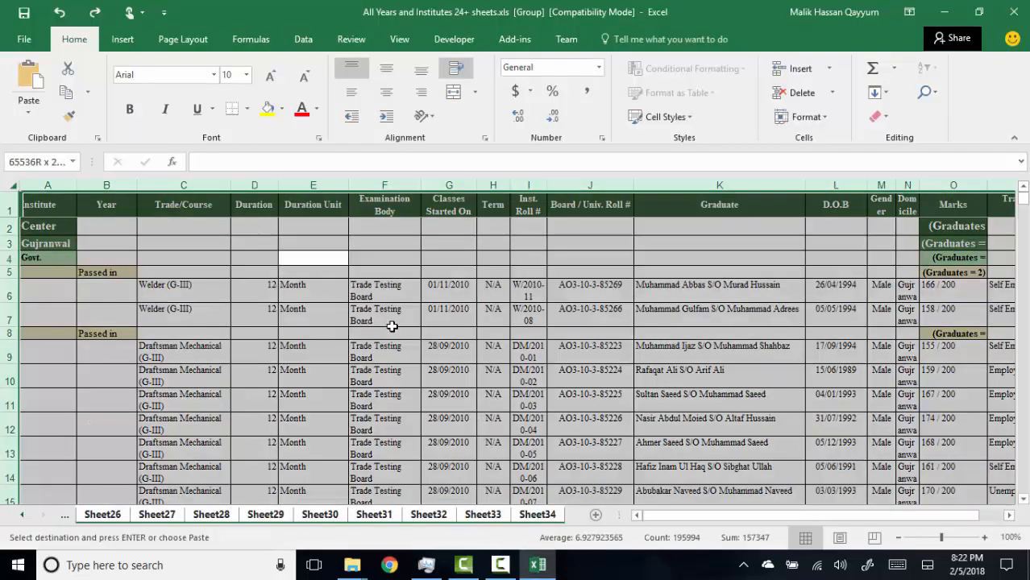
- Select the blank cells in the selected data on the grouped worksheets using Go To Special with Blanks
{"action": "key", "text": "F5"}
{"action": "left_click", "coordinate": [555, 407]}
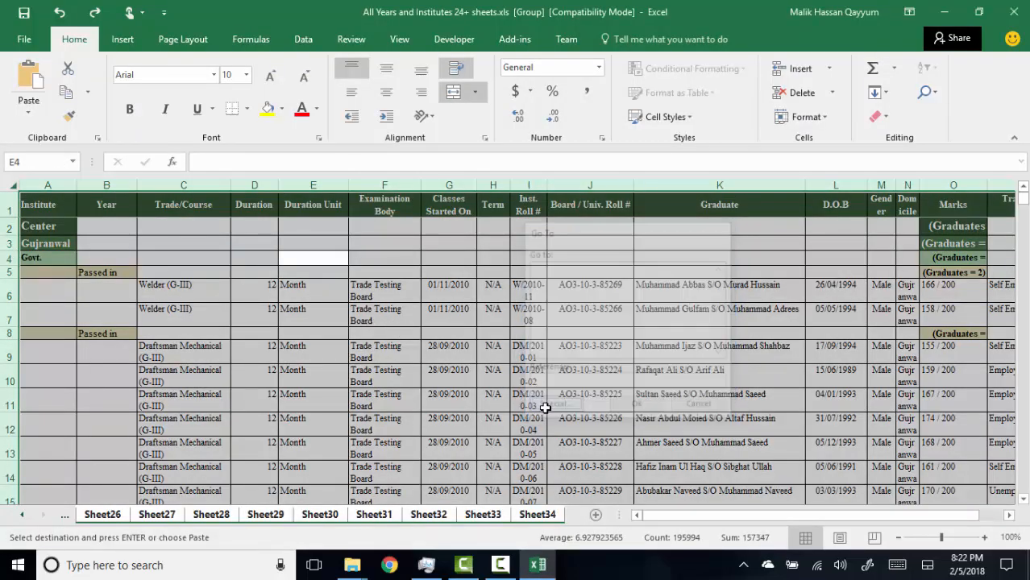
{"action": "left_click", "coordinate": [542, 346]}
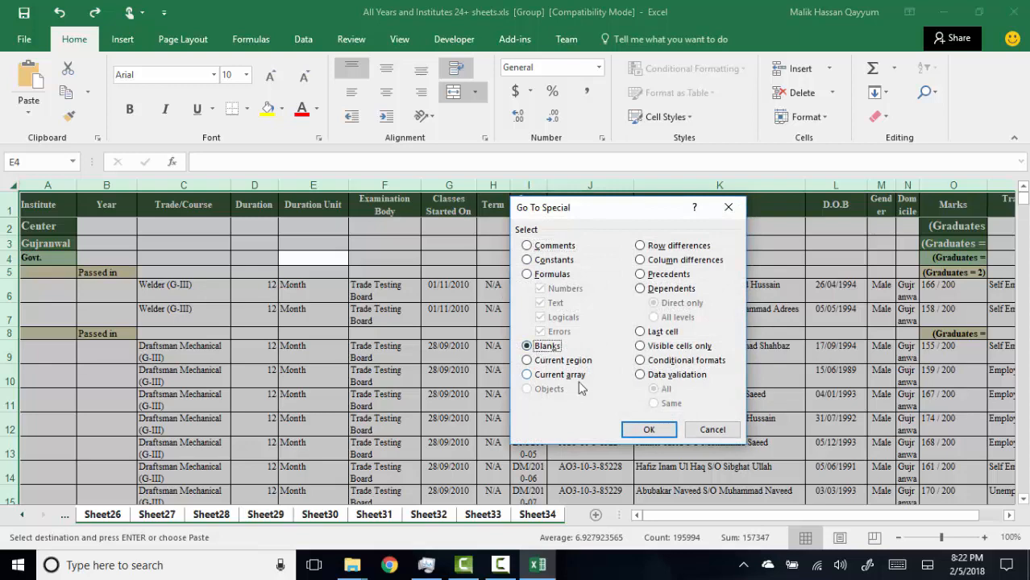
{"action": "left_click", "coordinate": [649, 430]}
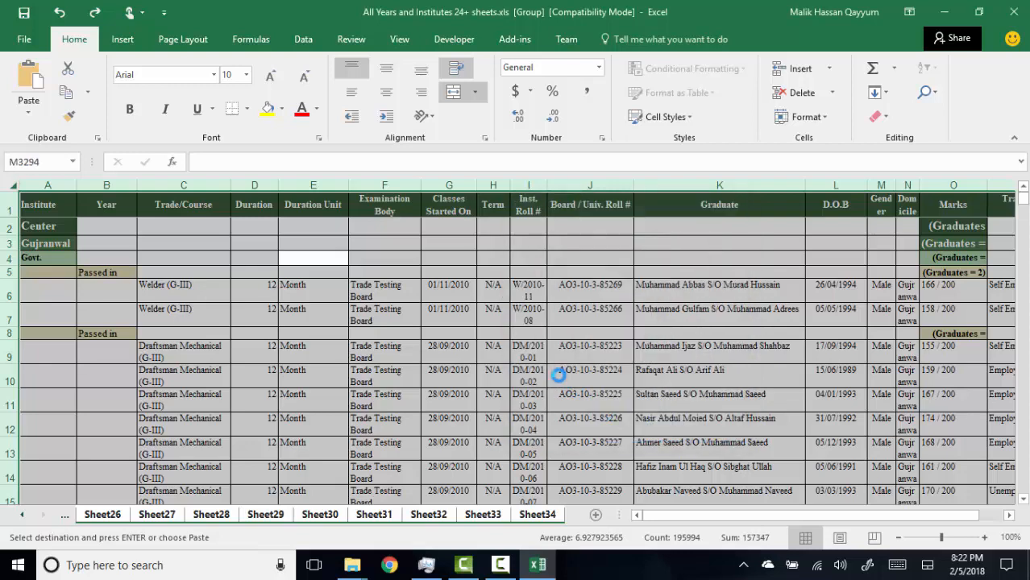
{"action": "left_click", "coordinate": [501, 566]}
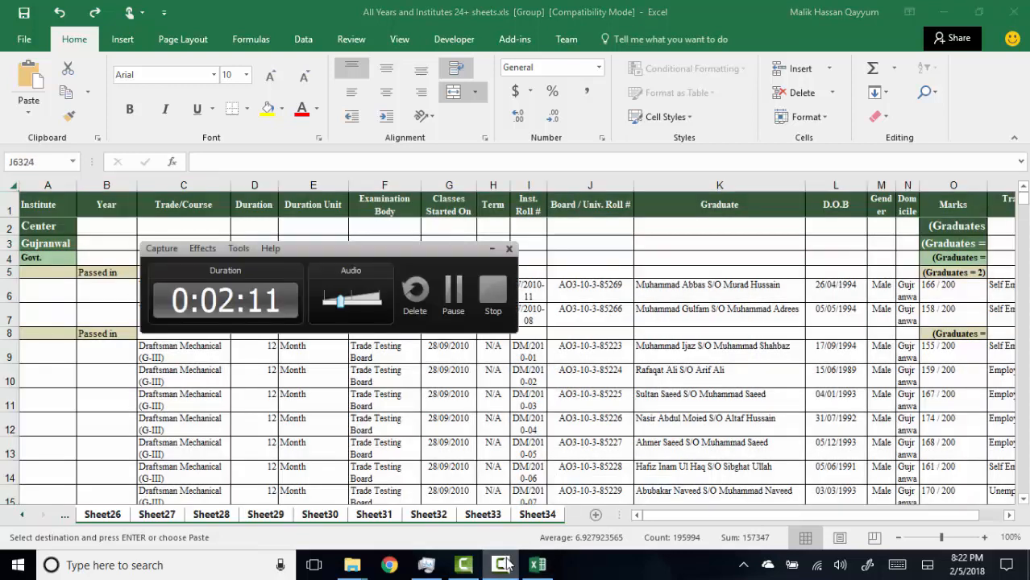
{"action": "left_click", "coordinate": [502, 565]}
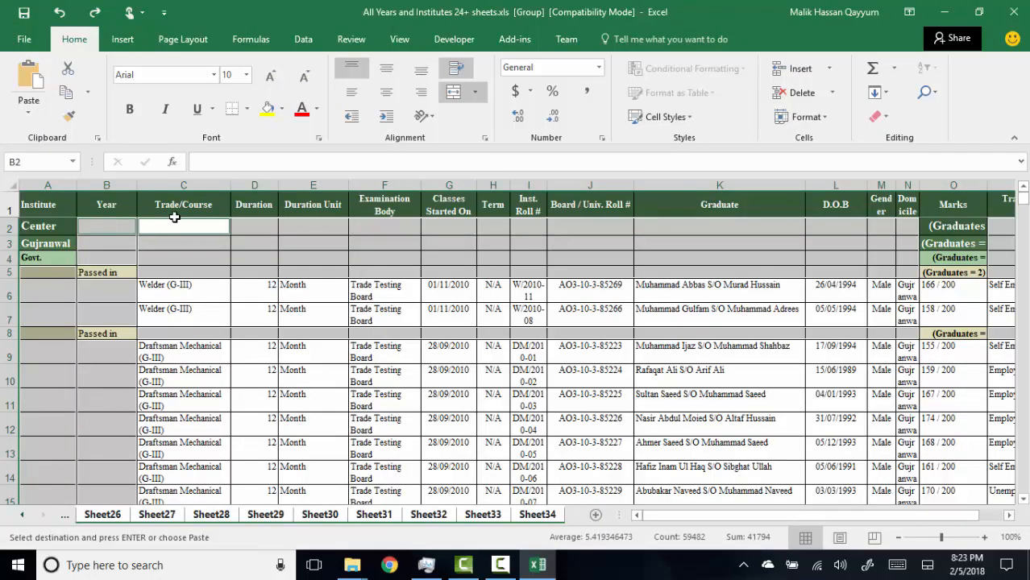
{"action": "left_click", "coordinate": [226, 162]}
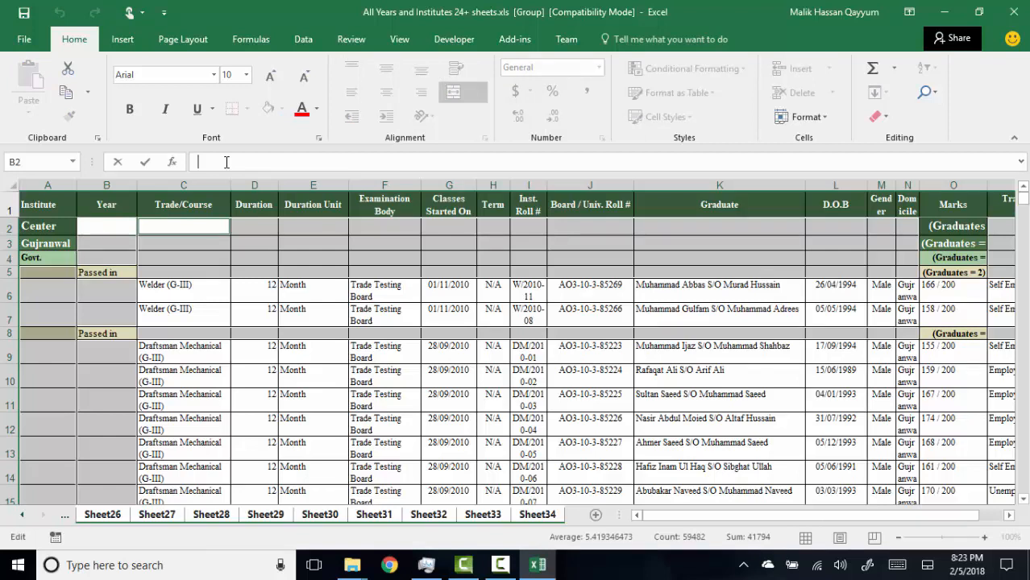
{"action": "type", "text": "="}
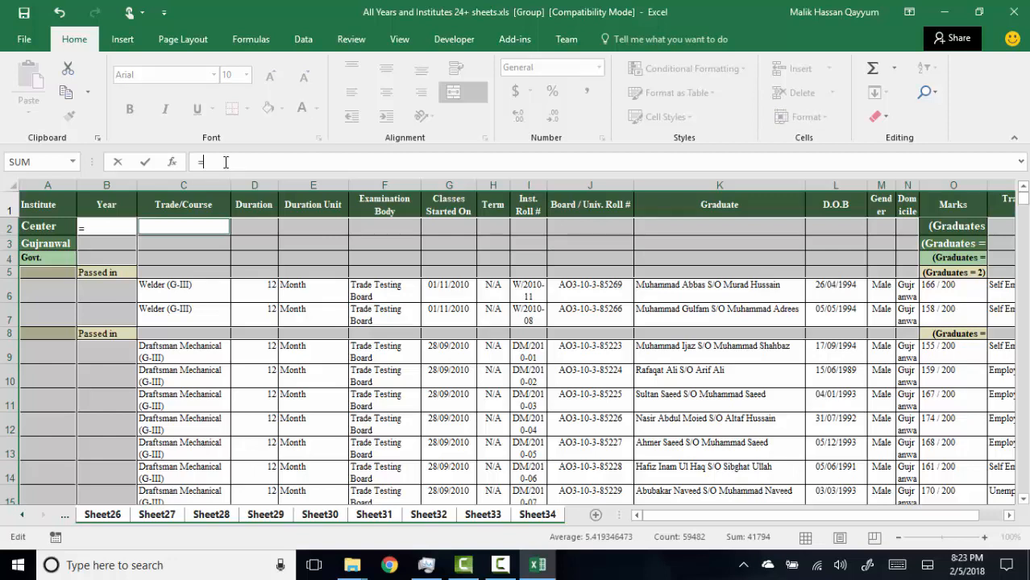
{"action": "left_click", "coordinate": [183, 226]}
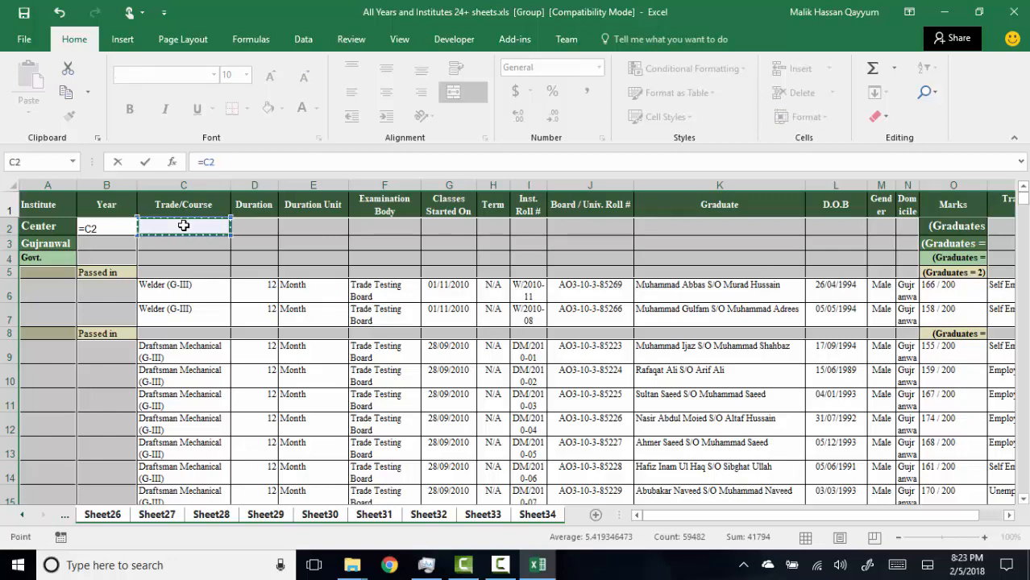
{"action": "key", "text": "BackSpace"}
{"action": "key", "text": "BackSpace"}
{"action": "key", "text": "BackSpace"}
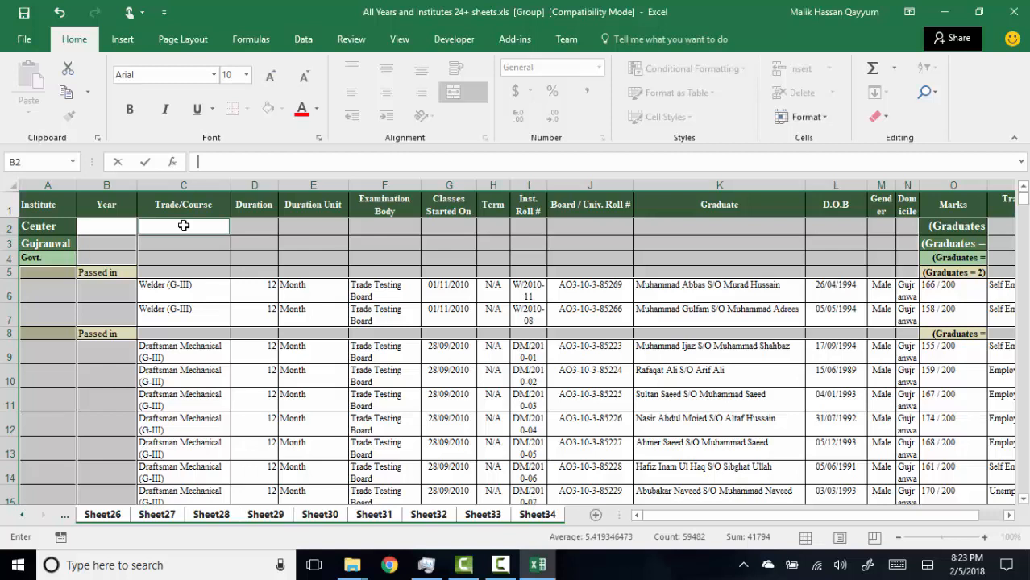
{"action": "key", "text": "Escape"}
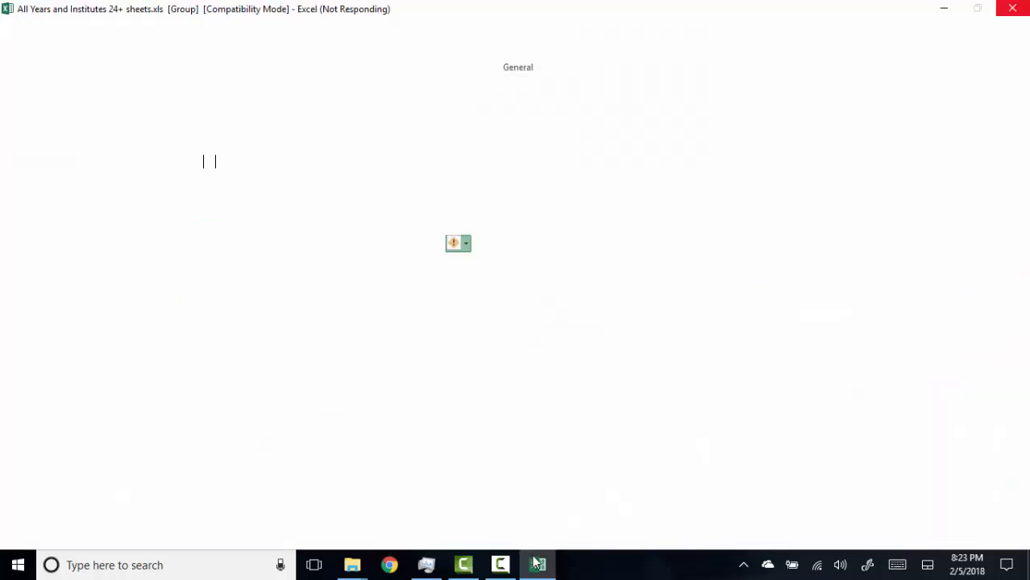
- Fill all selected blank cells on the grouped worksheets with the value above, entering the formula =C1 from active cell C2
{"action": "mouse_move", "coordinate": [540, 568]}
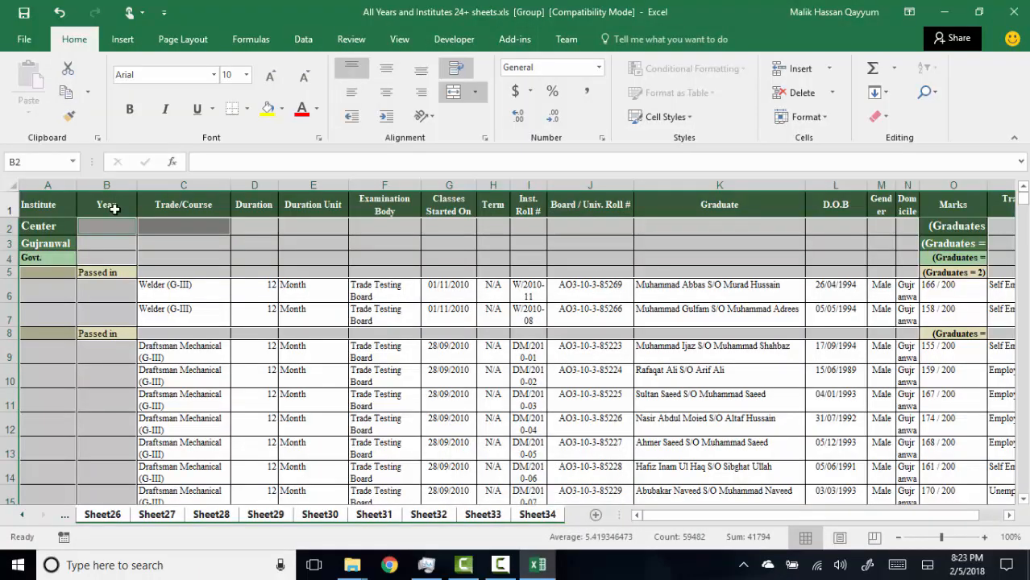
{"action": "left_click", "coordinate": [171, 231]}
{"action": "left_click", "coordinate": [122, 228]}
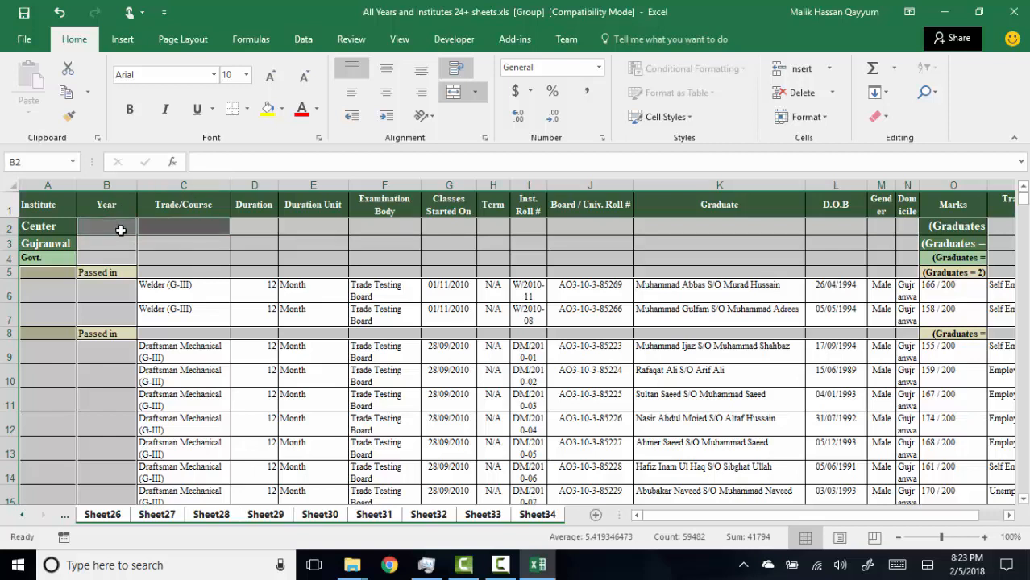
{"action": "left_click", "coordinate": [179, 230]}
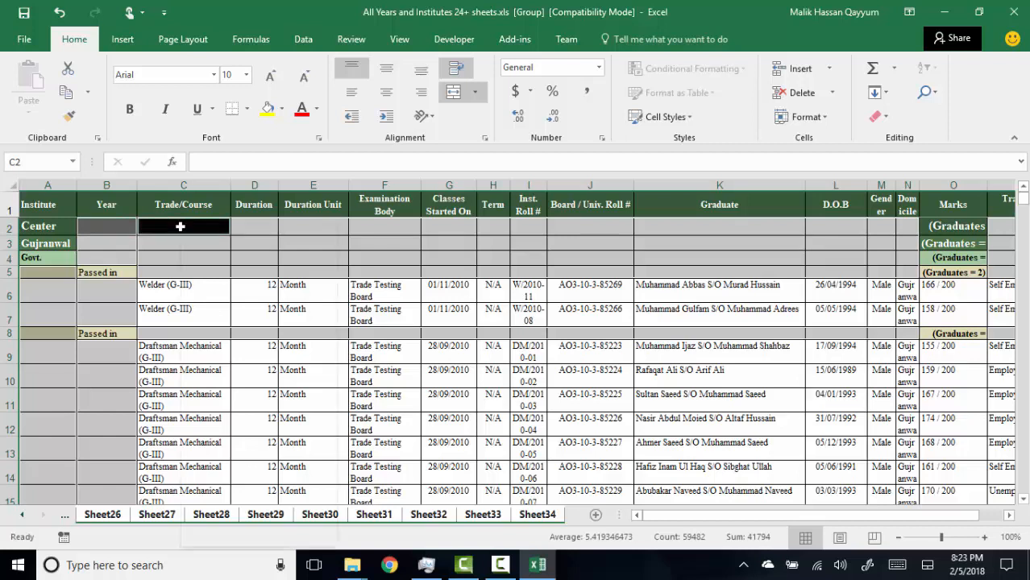
{"action": "right_click", "coordinate": [183, 231]}
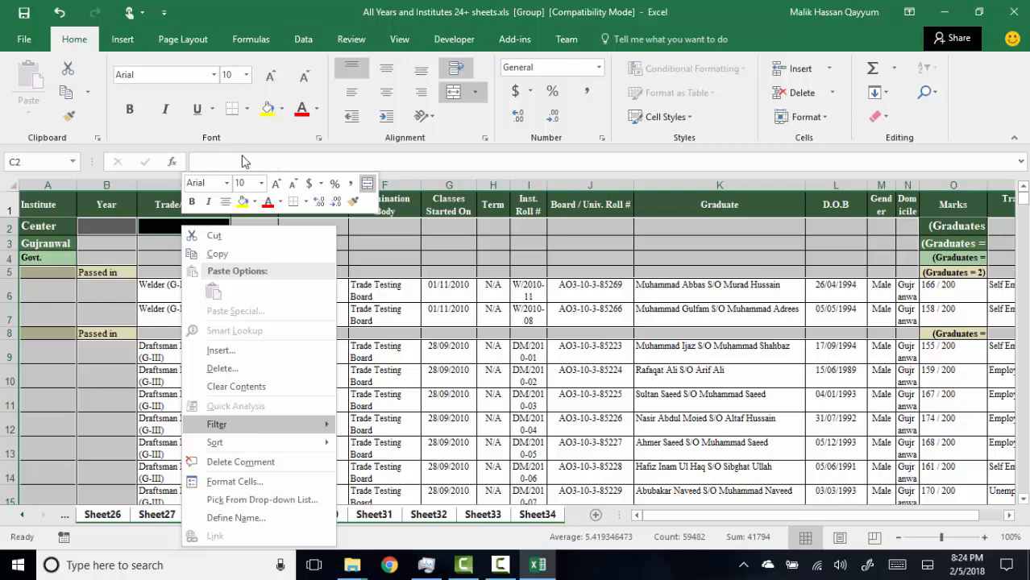
{"action": "left_click", "coordinate": [538, 565]}
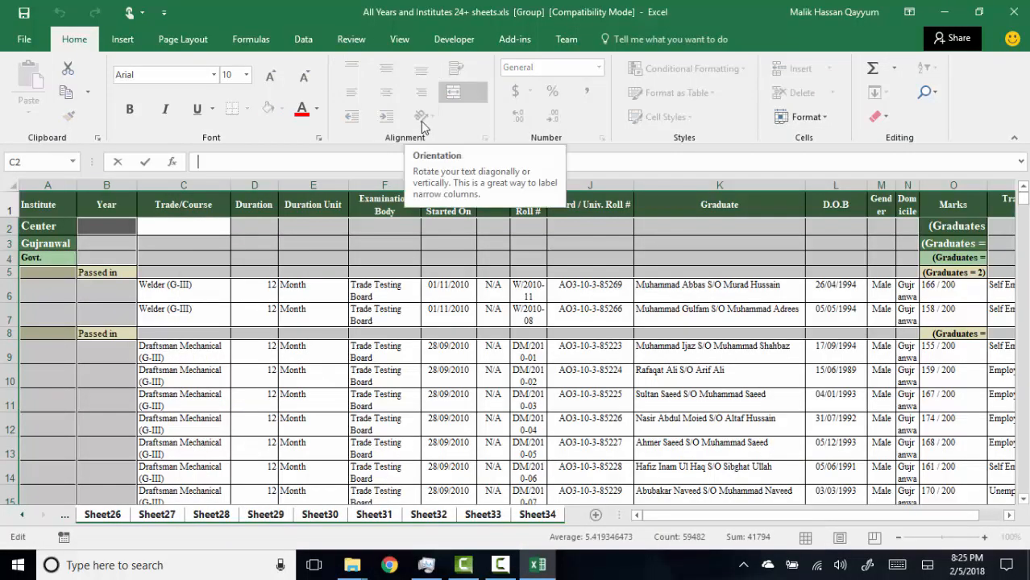
{"action": "type", "text": "="}
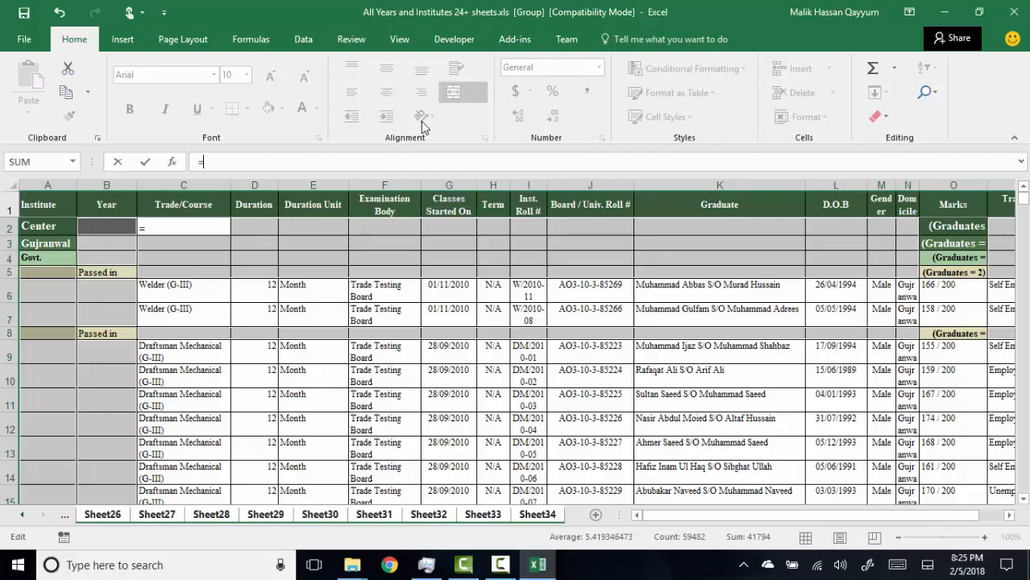
{"action": "left_click", "coordinate": [169, 203]}
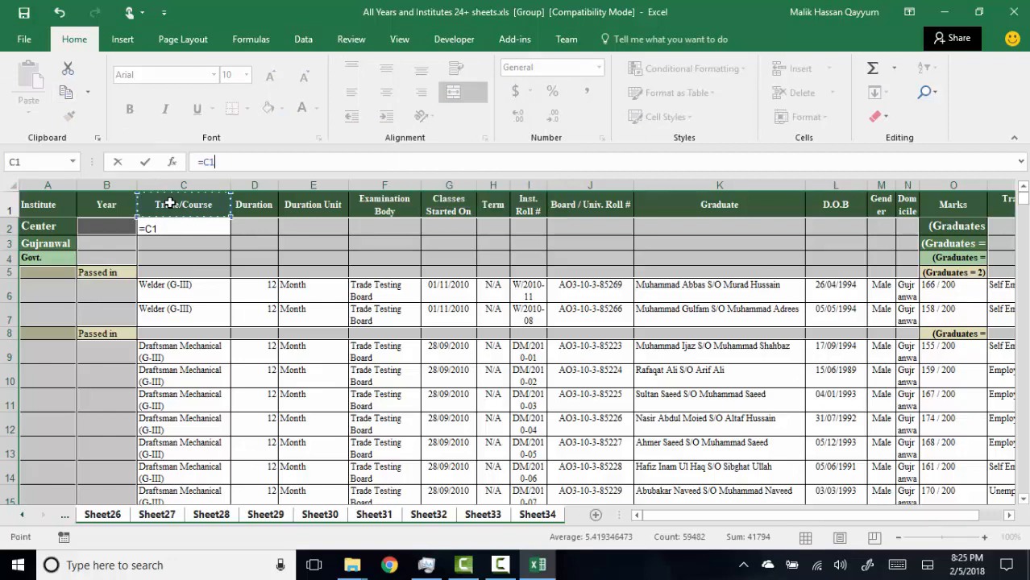
{"action": "key", "text": "ctrl+Return"}
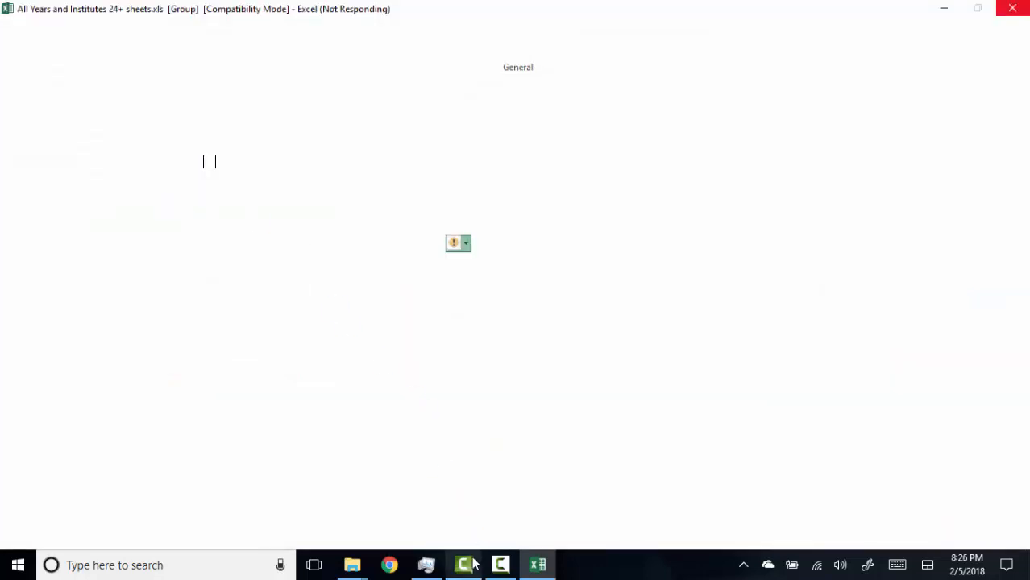
{"action": "mouse_move", "coordinate": [474, 564]}
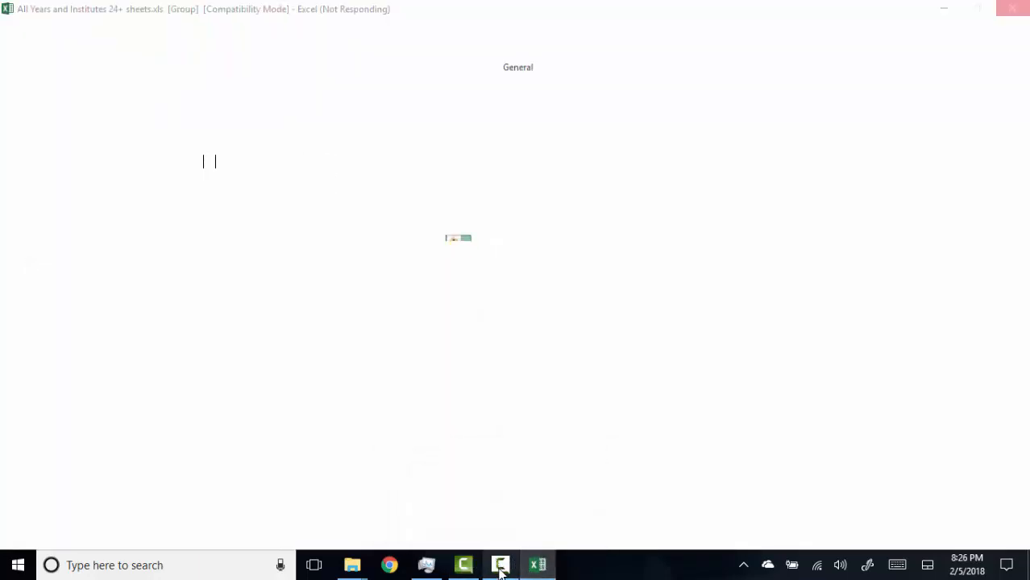
{"action": "left_click", "coordinate": [500, 564]}
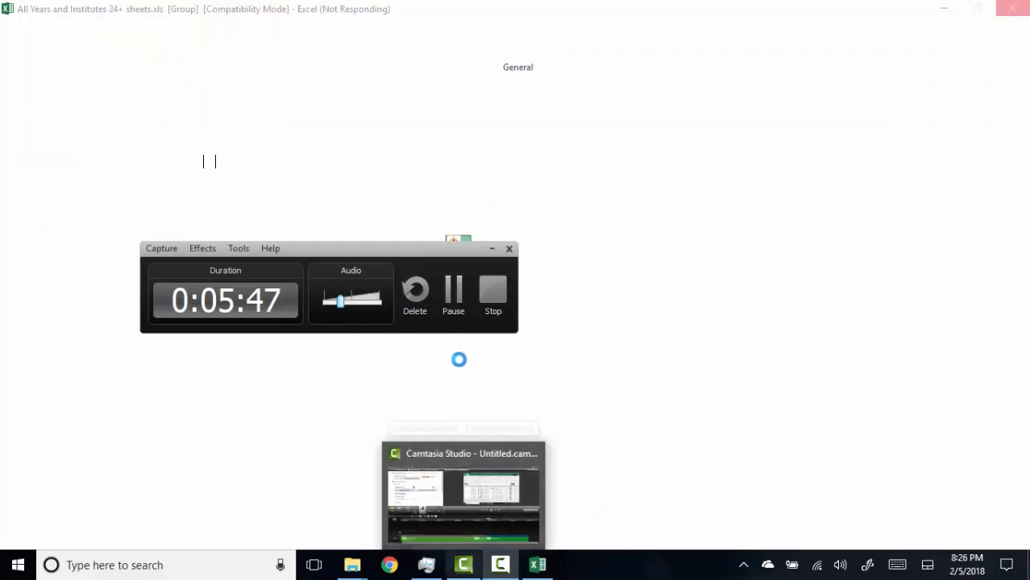
{"action": "left_click", "coordinate": [539, 567]}
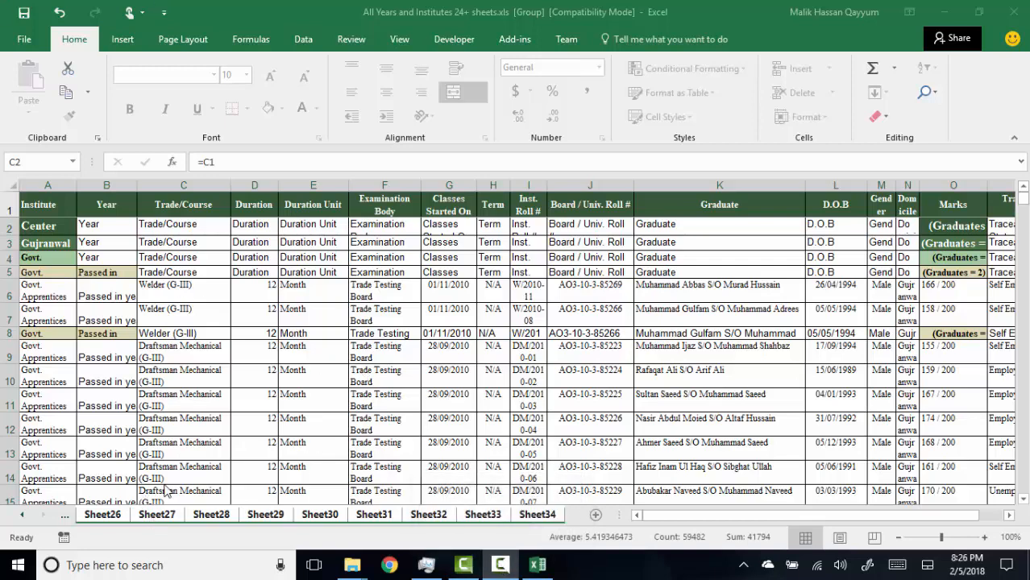
{"action": "left_click", "coordinate": [536, 565]}
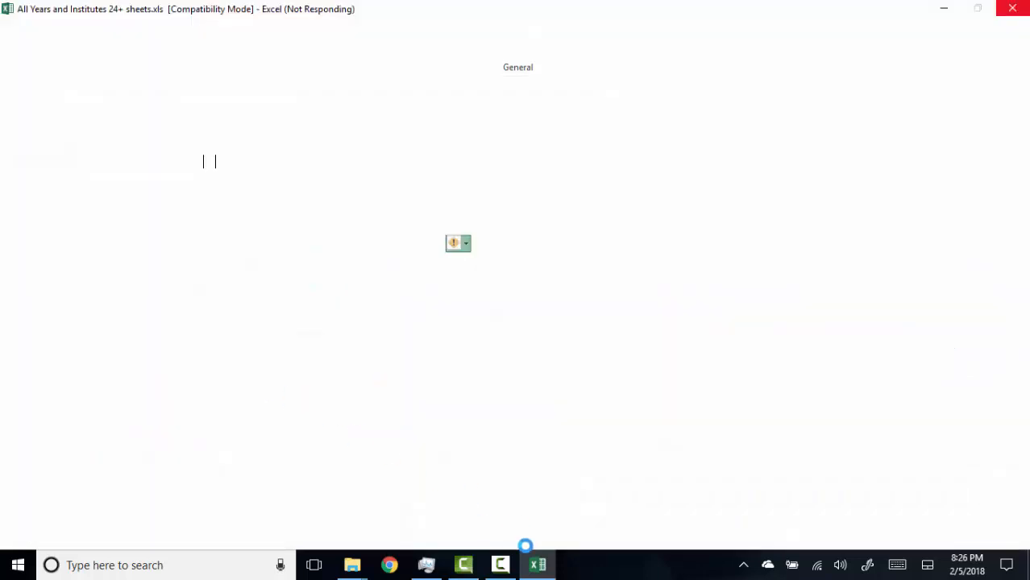
{"action": "mouse_move", "coordinate": [538, 567]}
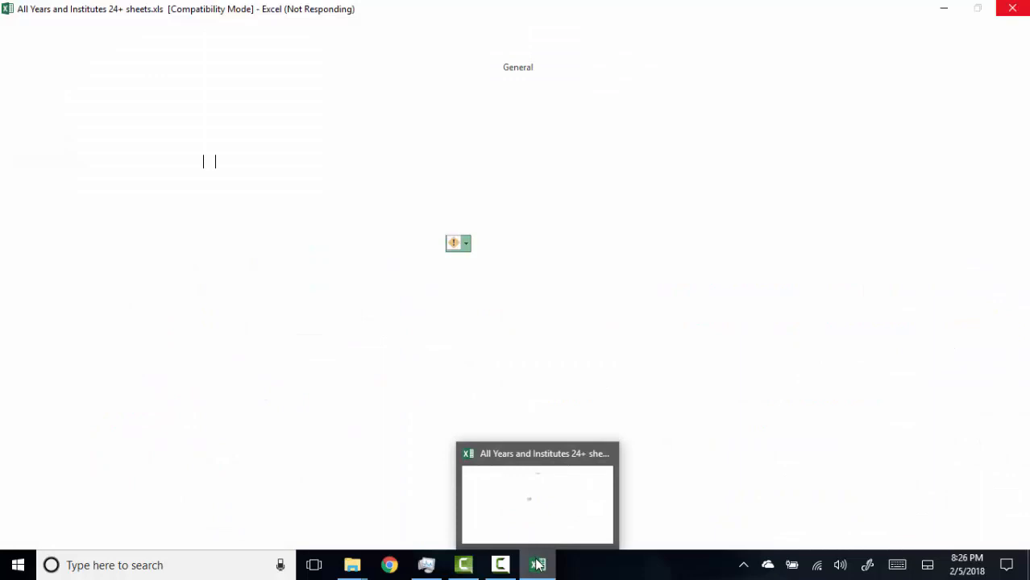
{"action": "left_click", "coordinate": [532, 511]}
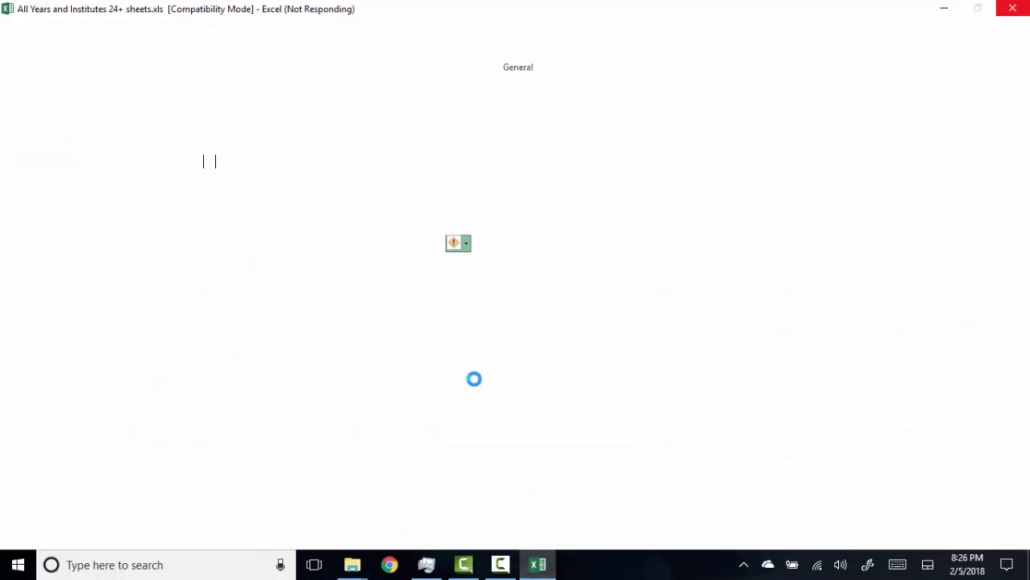